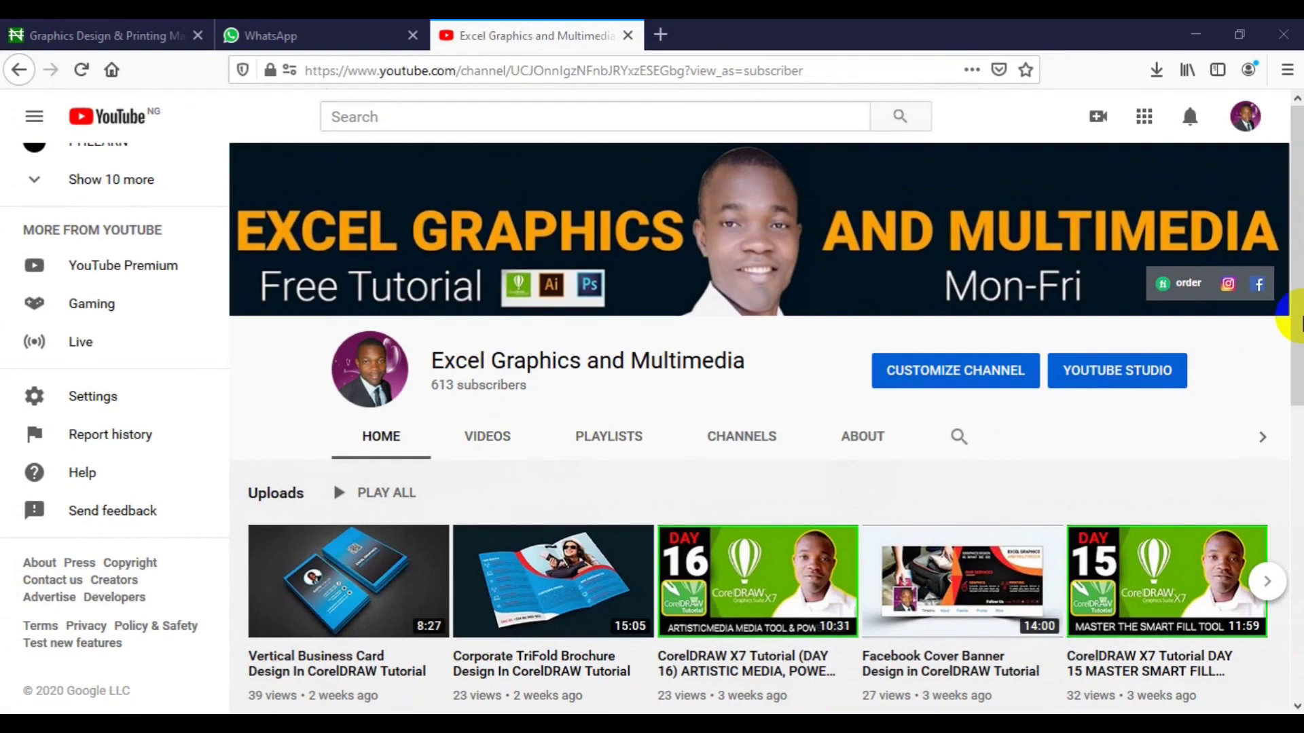
- Select the 842 × 1,194 px calendar design group and drag it right of the page
scroll(1293, 316, "down", 3)
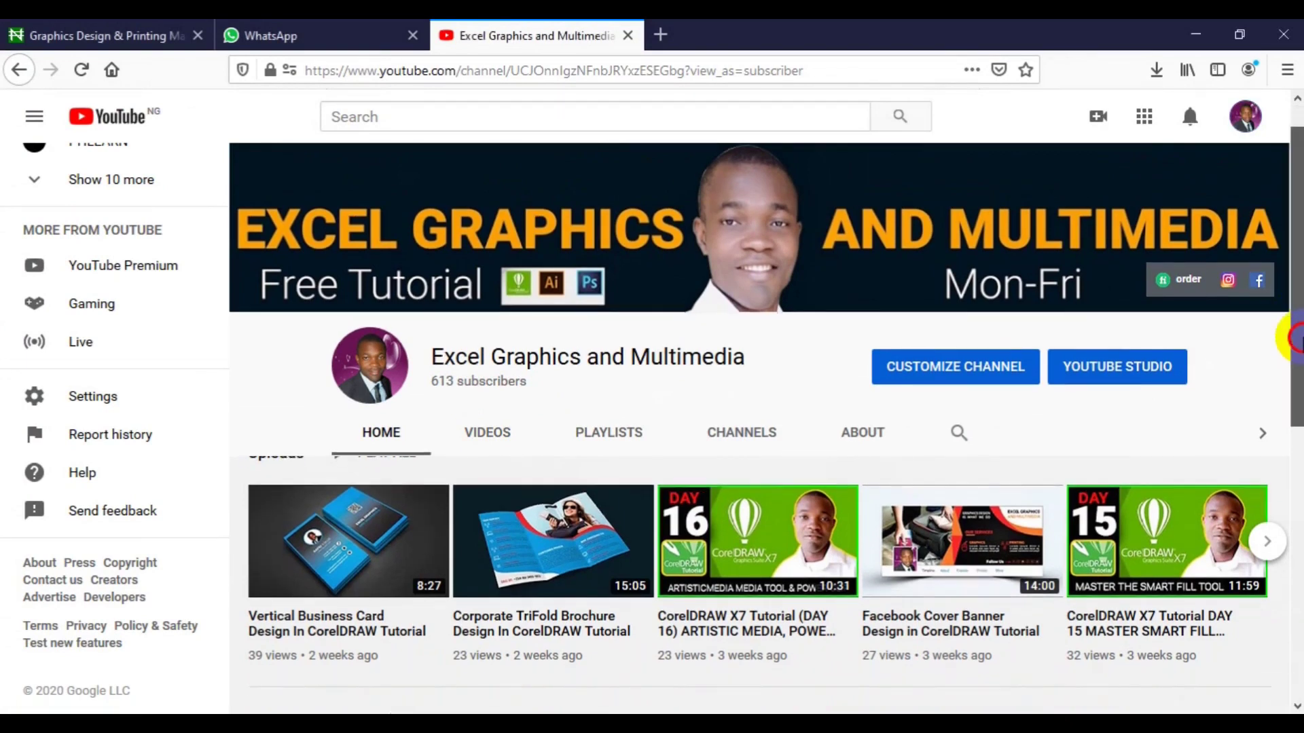
scroll(758, 429, "down", 3)
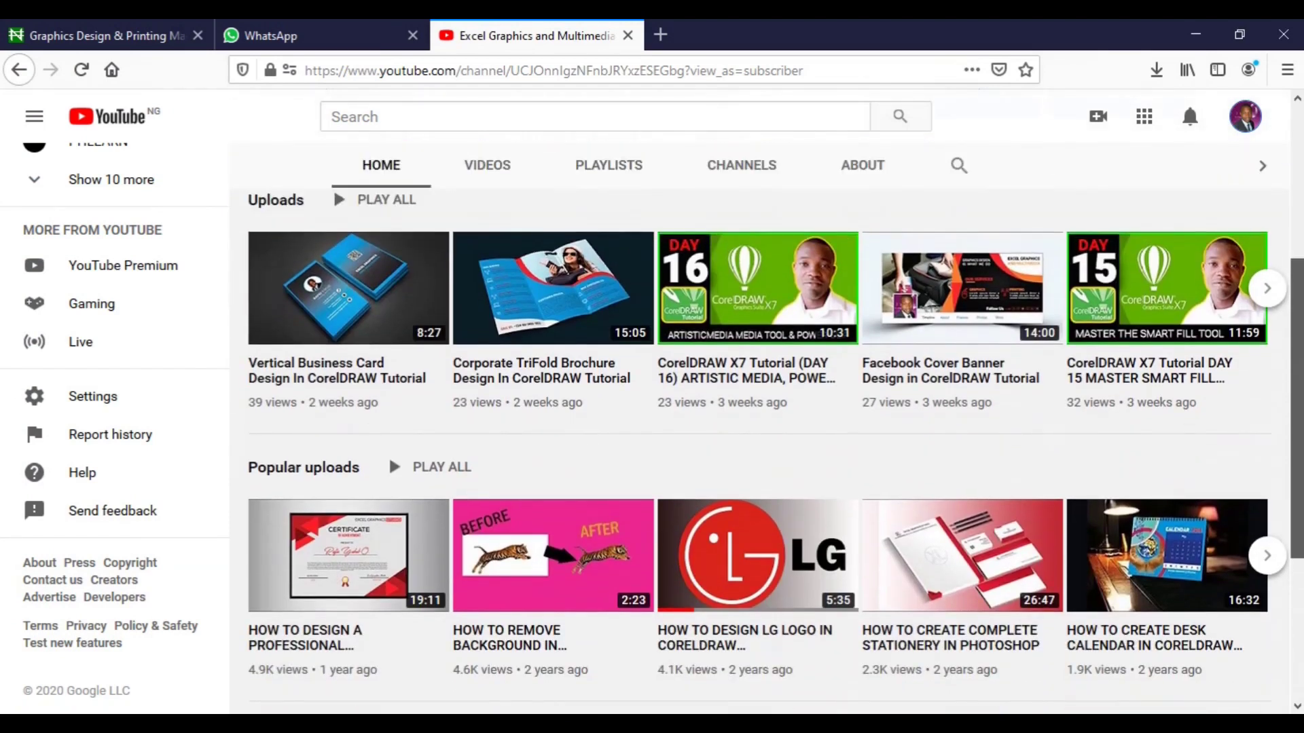
scroll(758, 428, "down", 1)
scroll(759, 428, "up", 4)
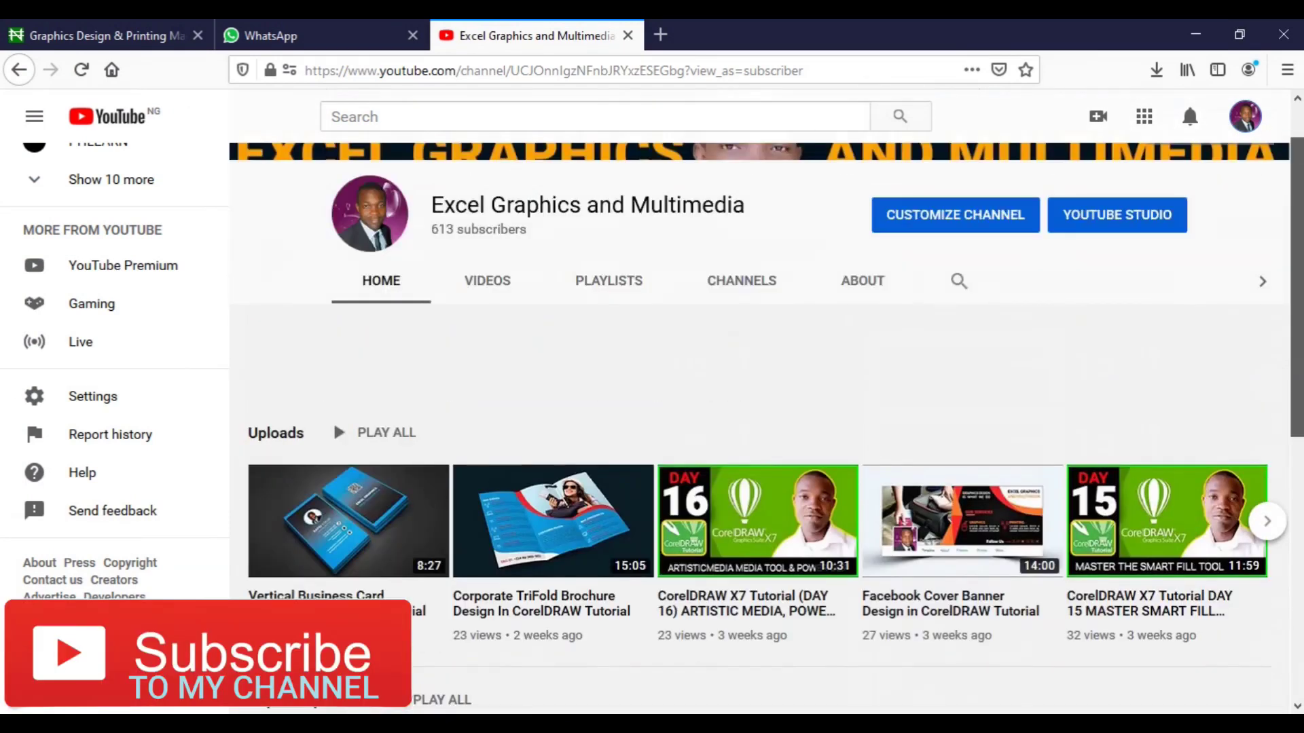
scroll(759, 428, "up", 2)
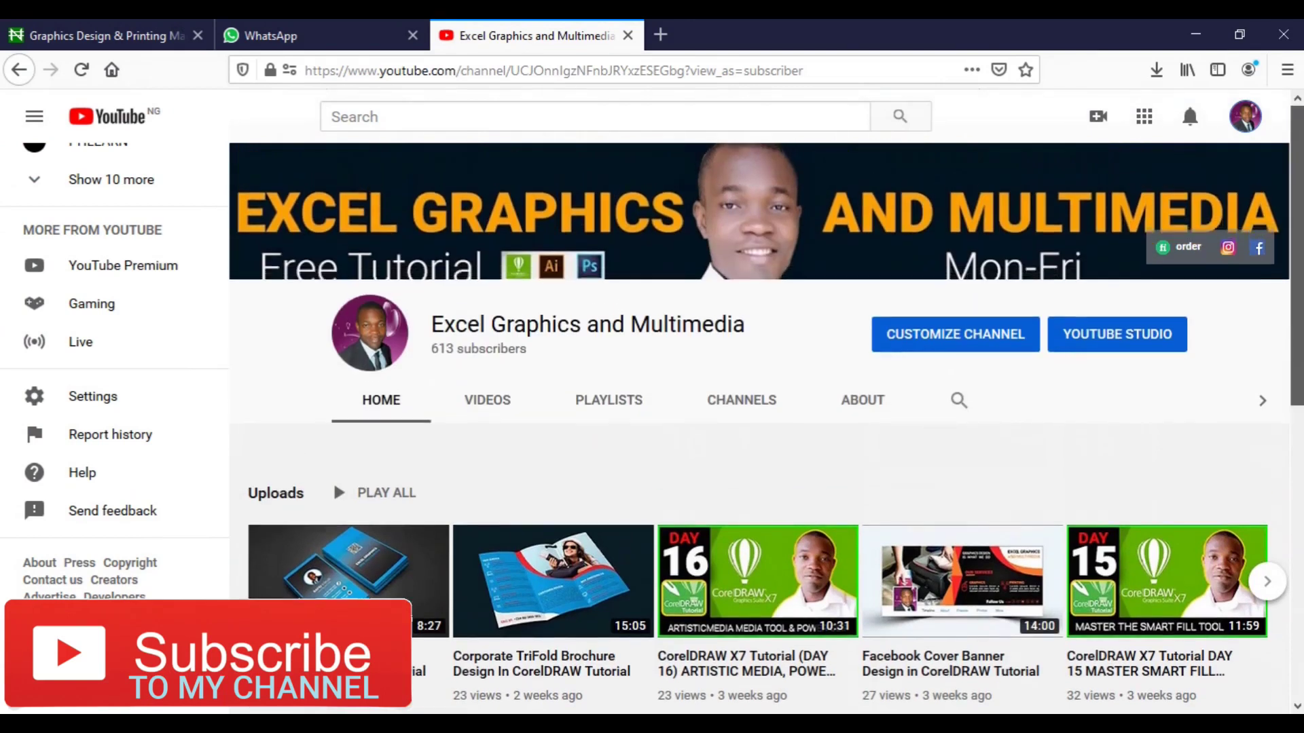
scroll(758, 276, "up", 1)
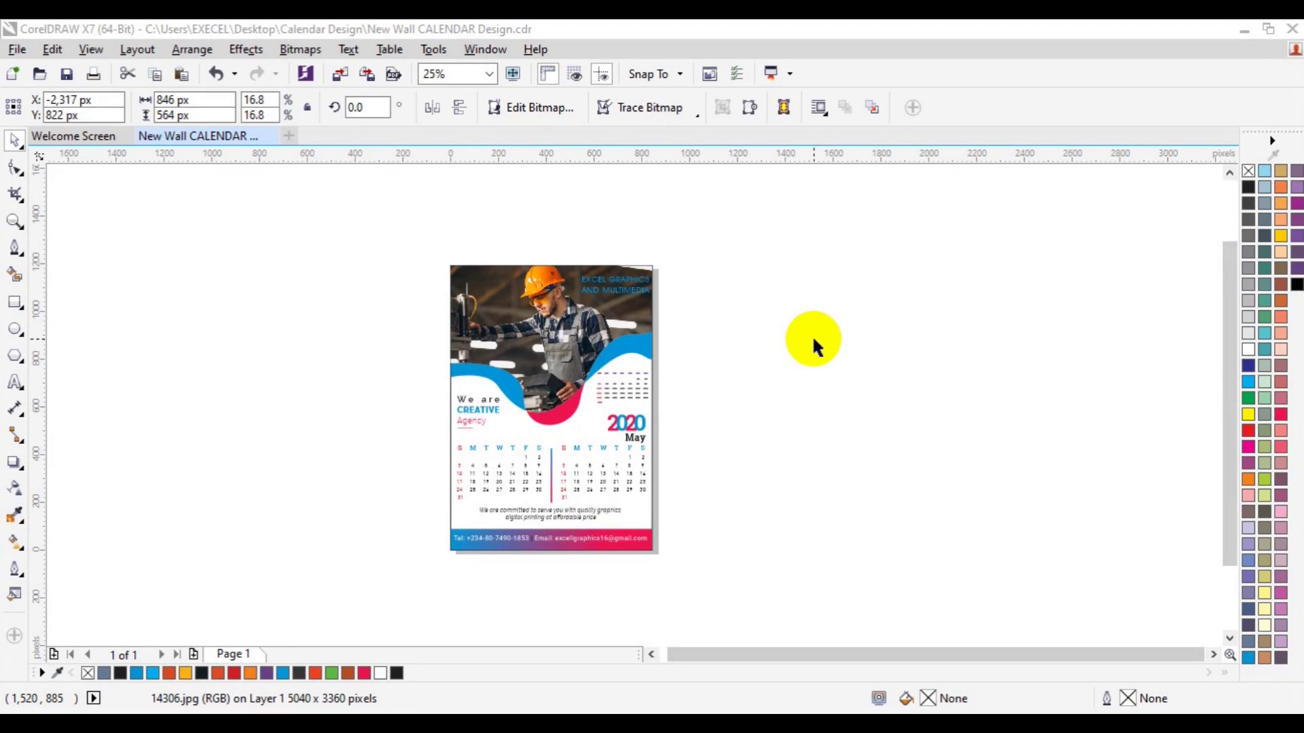
left_click(496, 410)
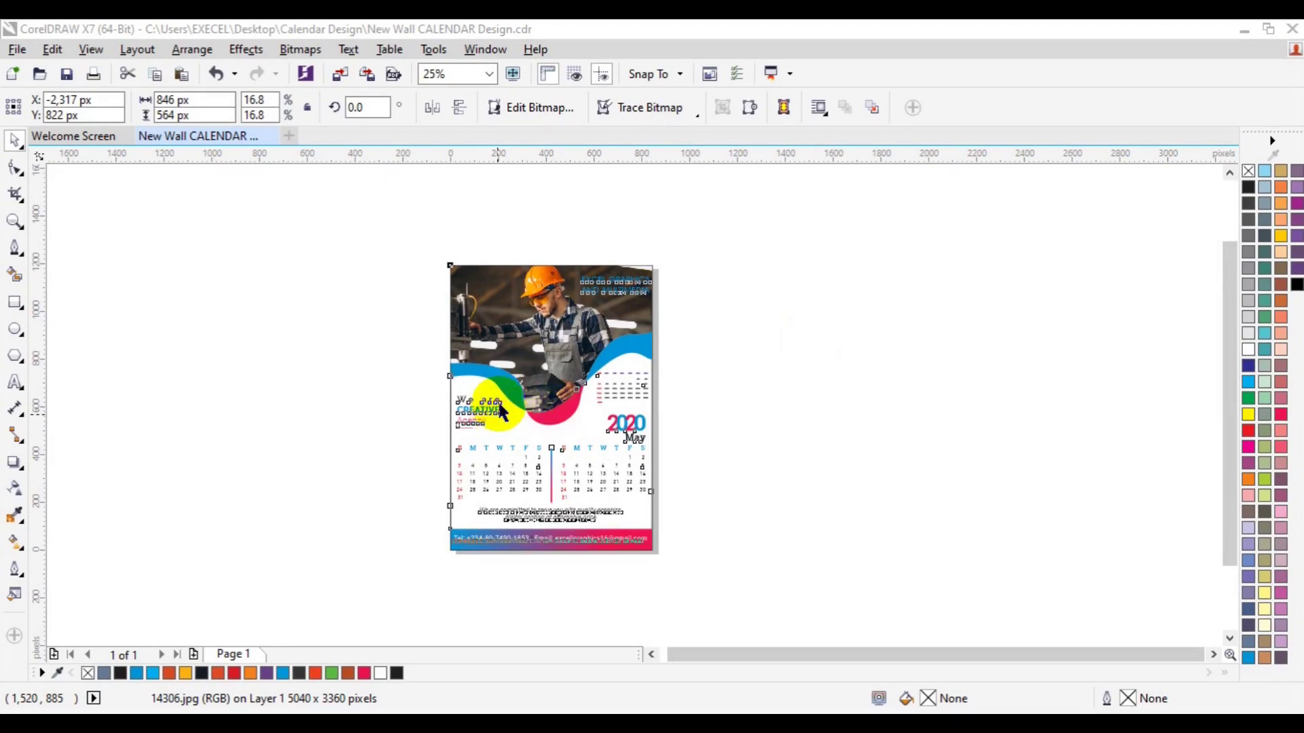
left_click_drag(224, 99, 154, 100)
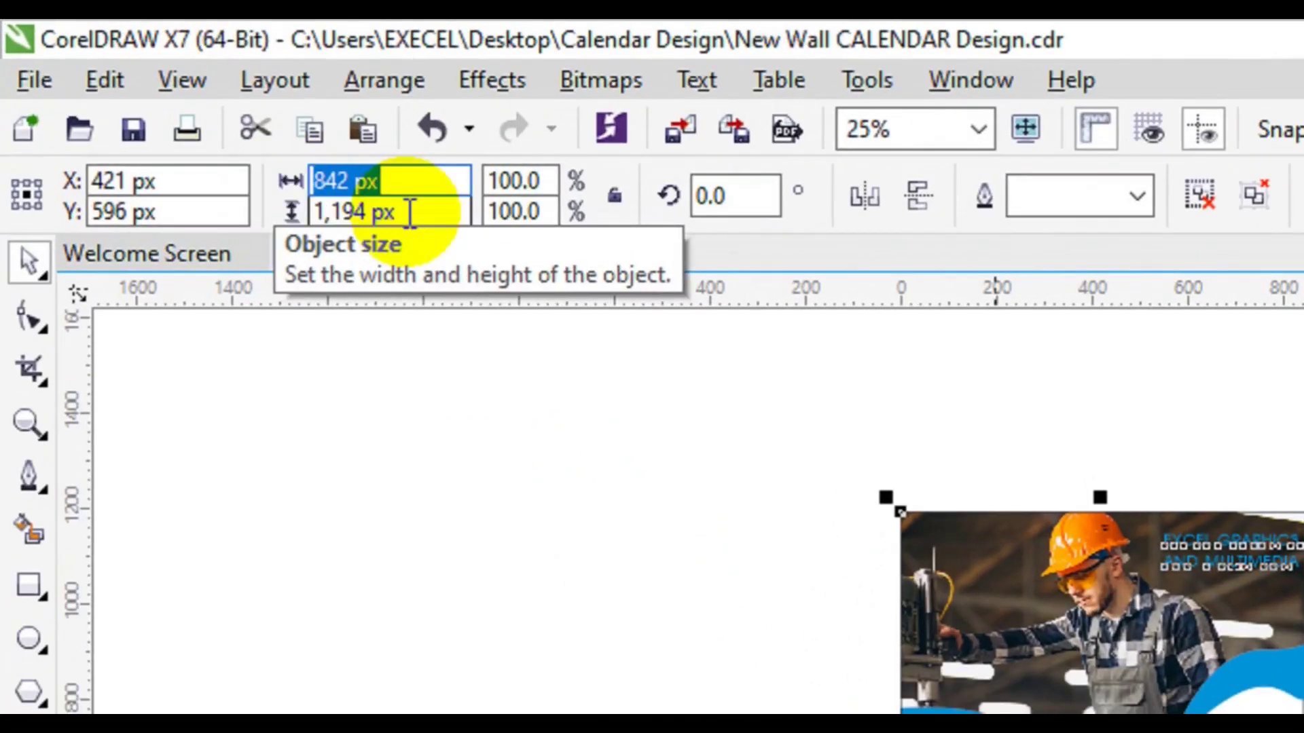
left_click_drag(202, 115, 161, 115)
left_click_drag(322, 212, 261, 214)
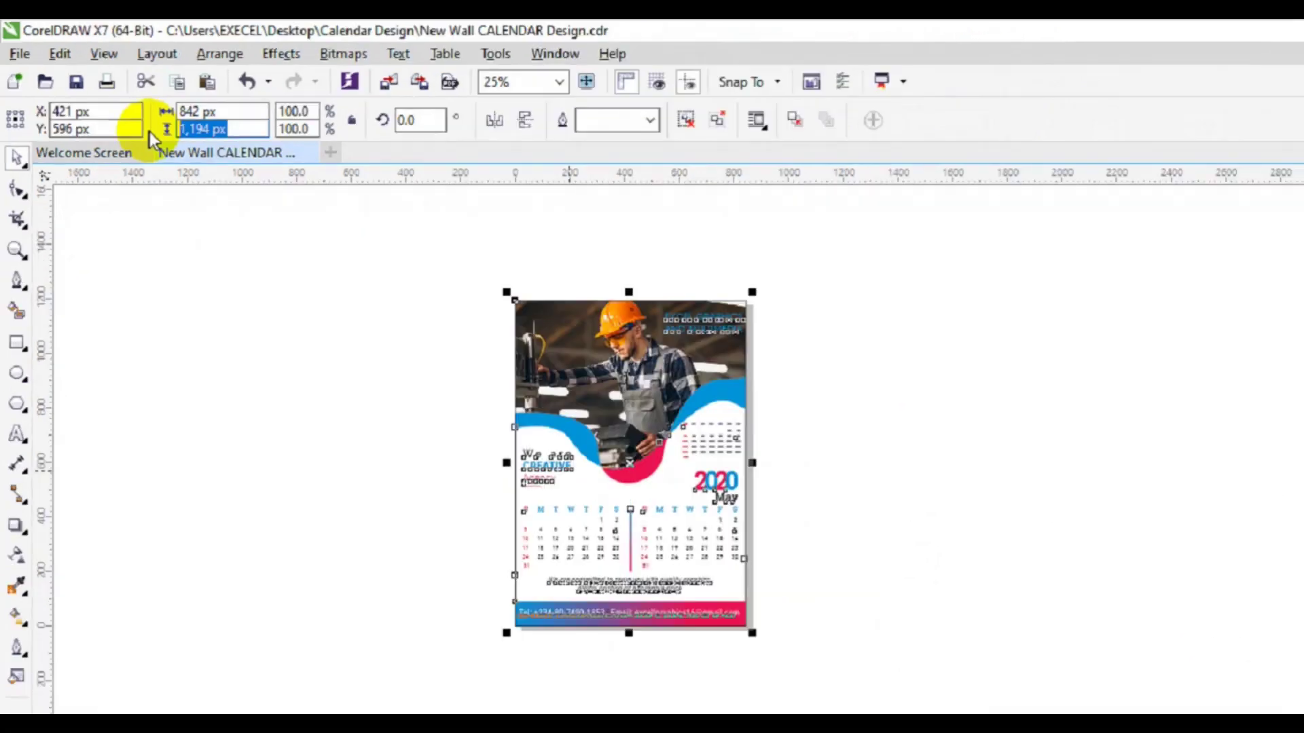
left_click_drag(554, 414, 903, 422)
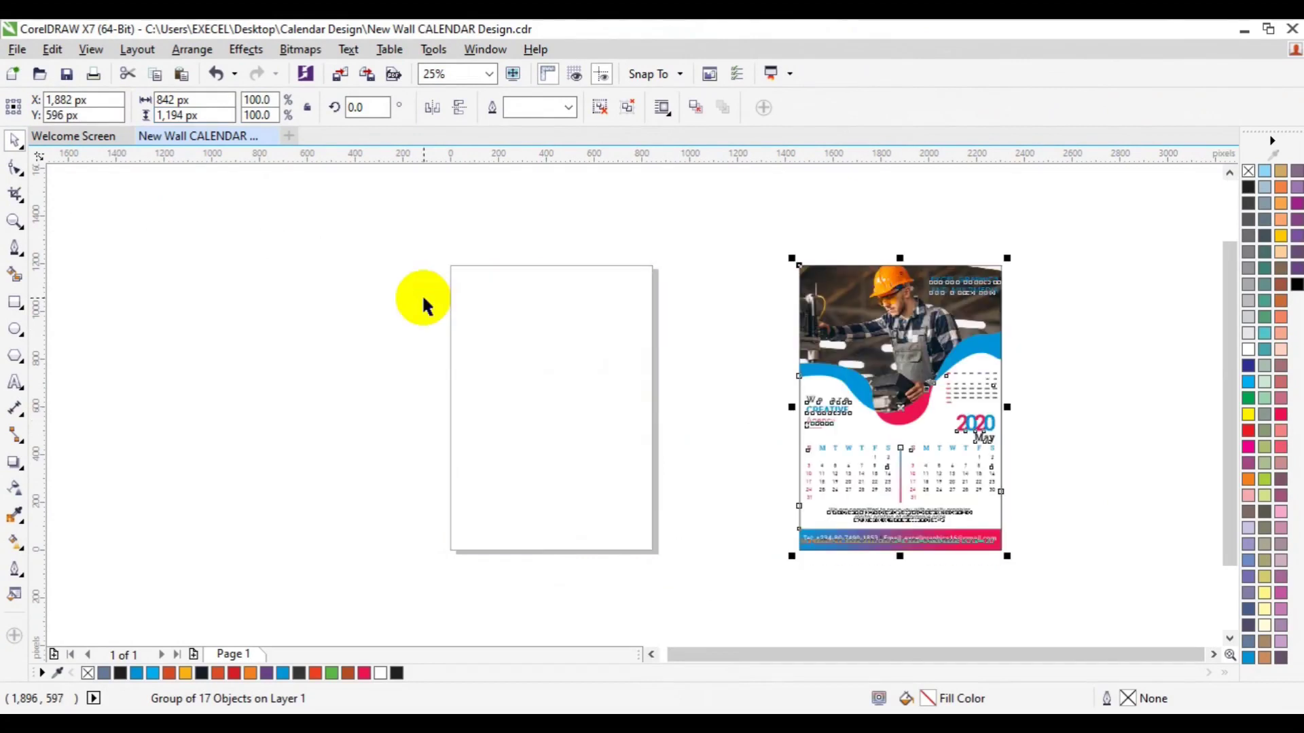
left_click(14, 248)
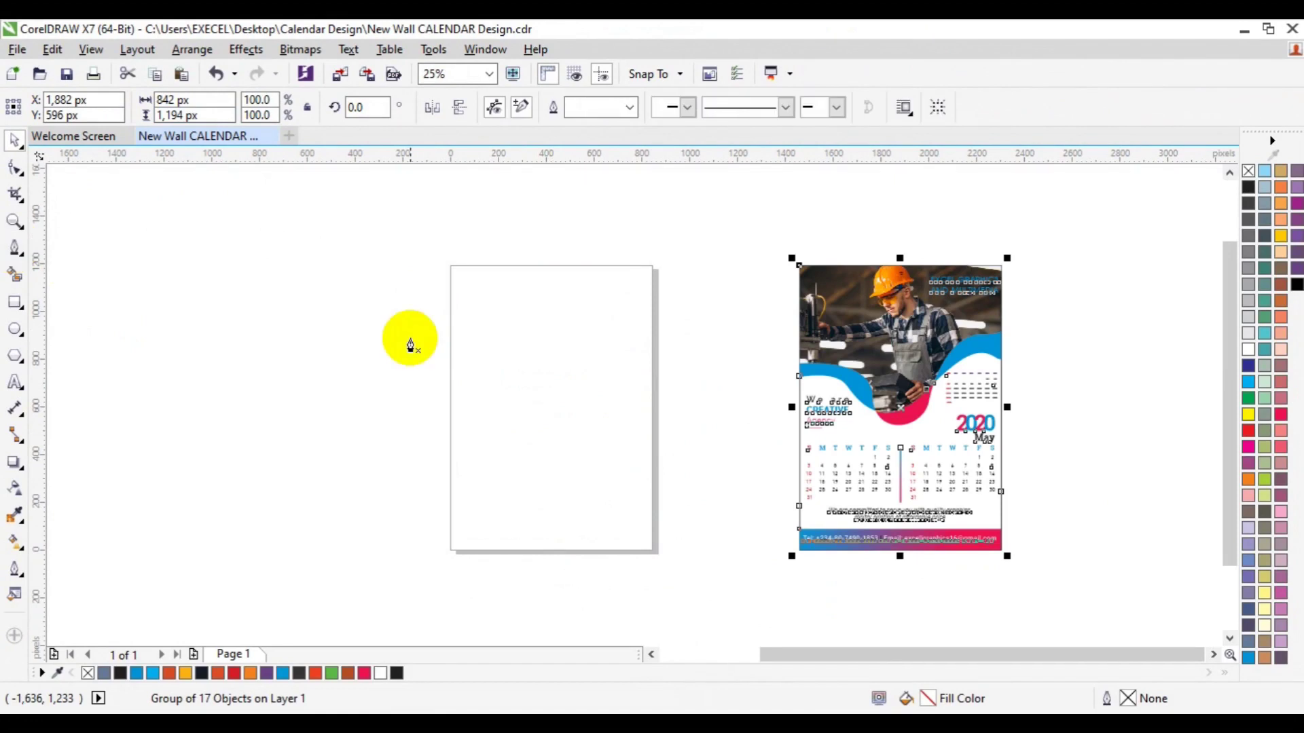
- Draw a wavy Pen curve from the page's left edge to past its right edge, redoing misplaced nodes
left_click(451, 387)
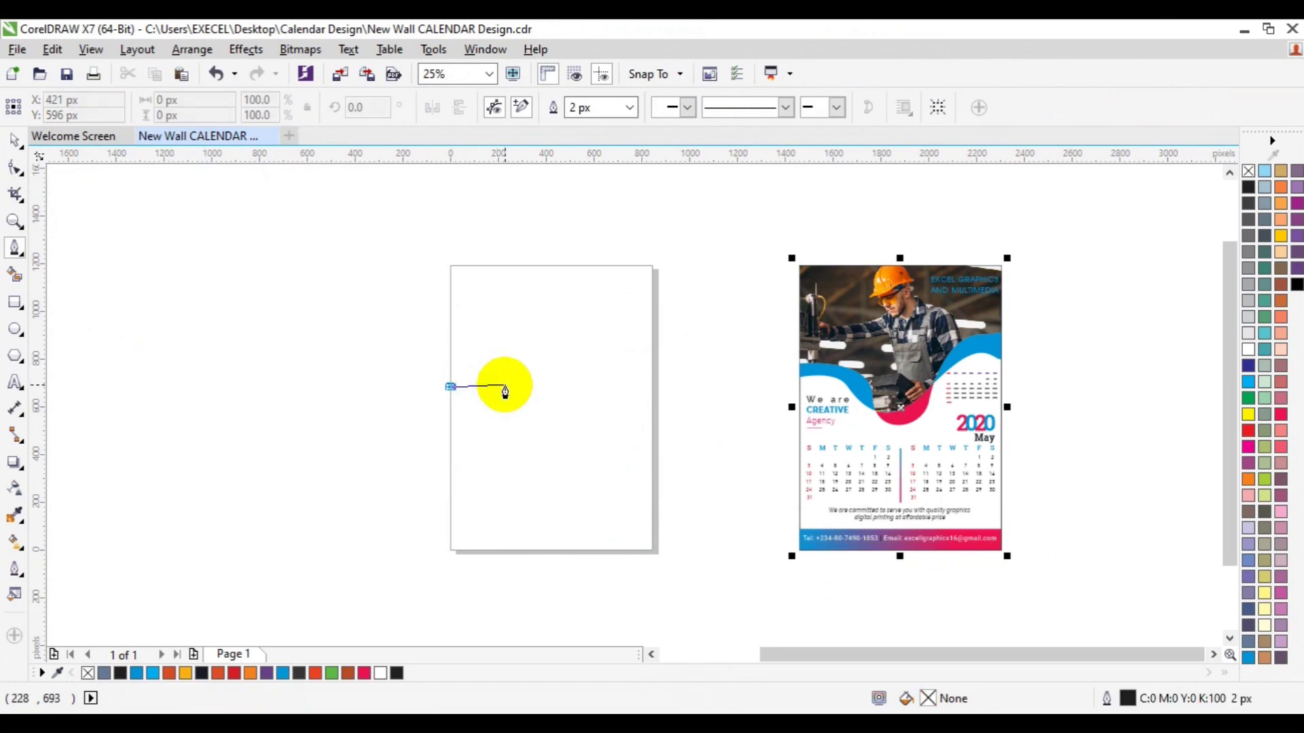
left_click_drag(505, 385, 541, 393)
left_click(544, 399)
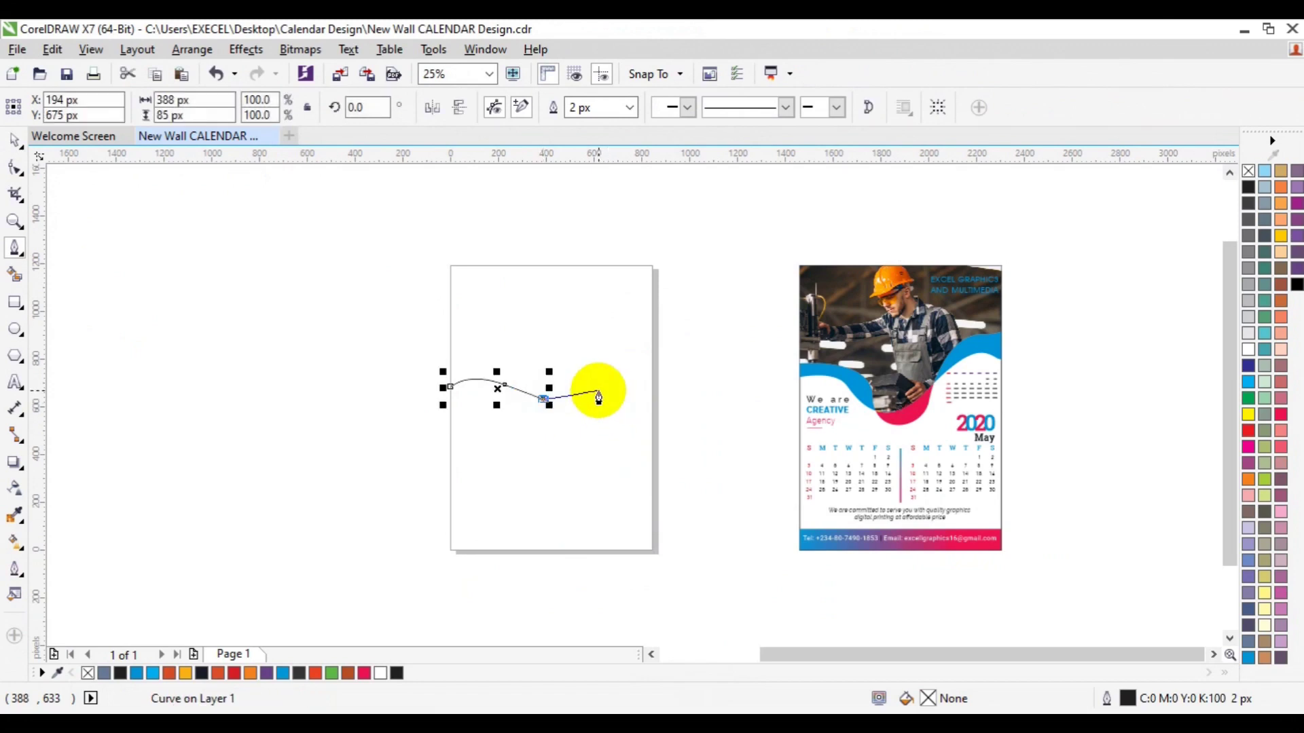
key("Escape")
key("ctrl+z")
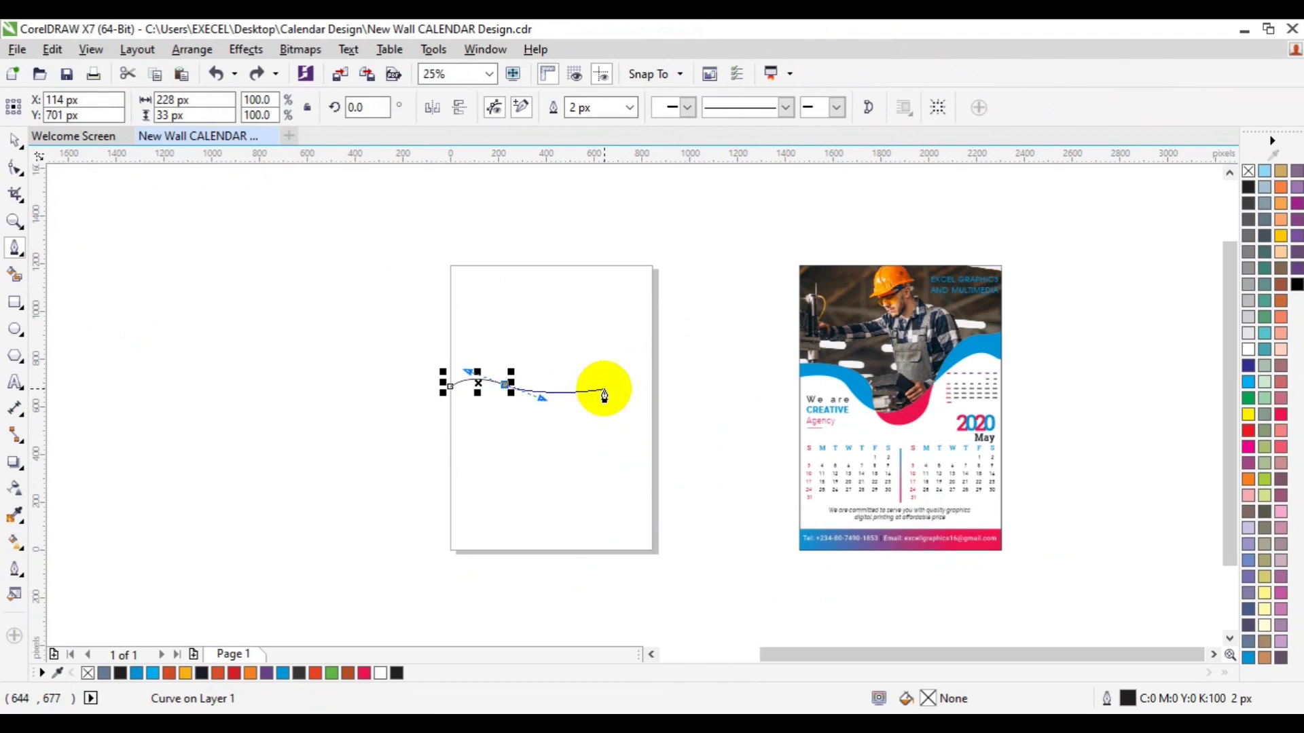
left_click_drag(606, 390, 652, 345)
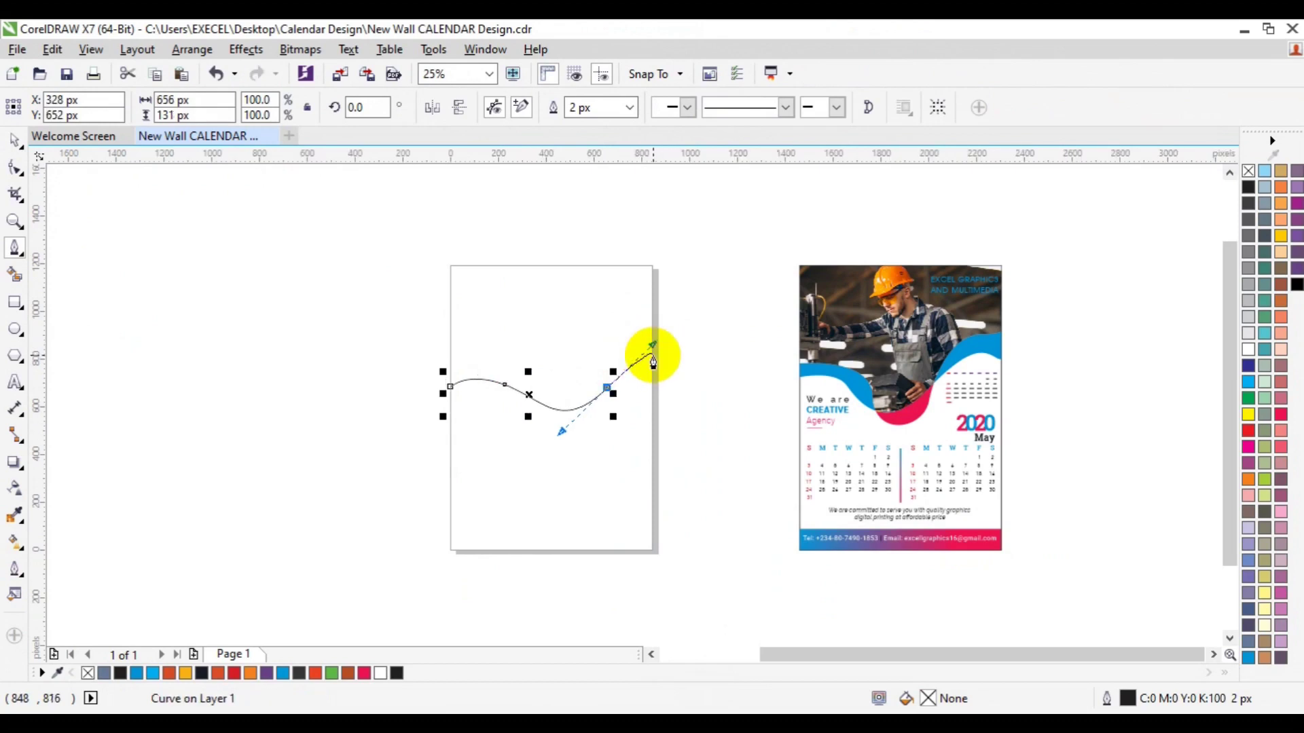
left_click_drag(652, 356, 678, 364)
key("ctrl+z")
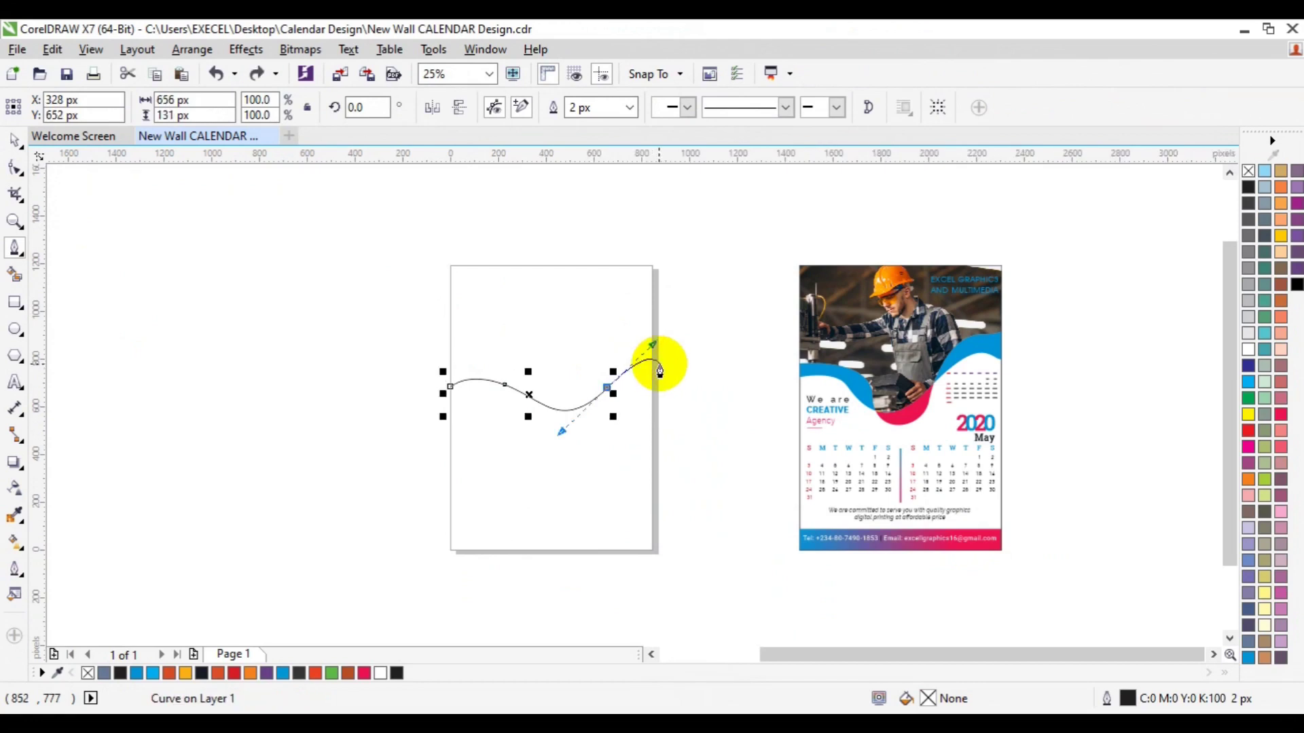
left_click_drag(670, 358, 719, 363)
key("ctrl+z")
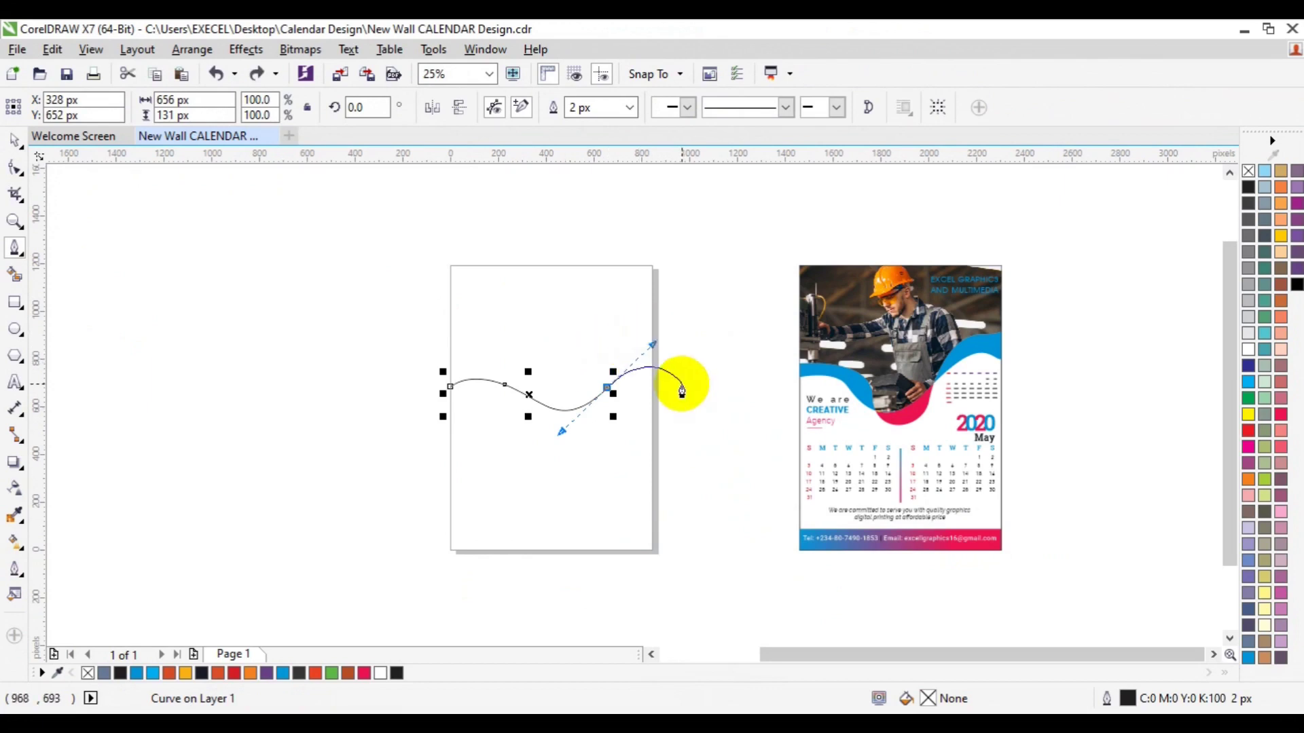
mouse_move(678, 380)
left_mouse_down()
mouse_move(692, 399)
mouse_move(686, 381)
left_mouse_up()
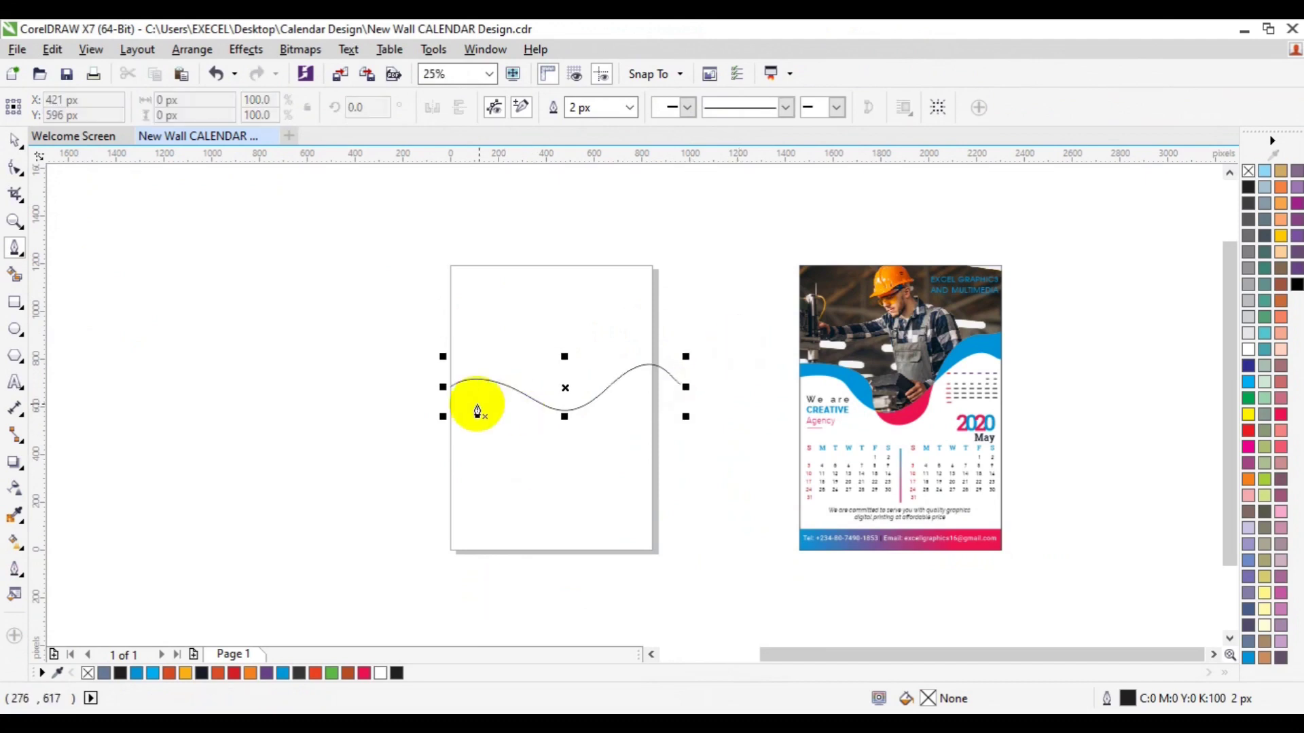
- Draw a second wave starting higher on the left, dipping below the first and ending past the right edge
left_click(447, 357)
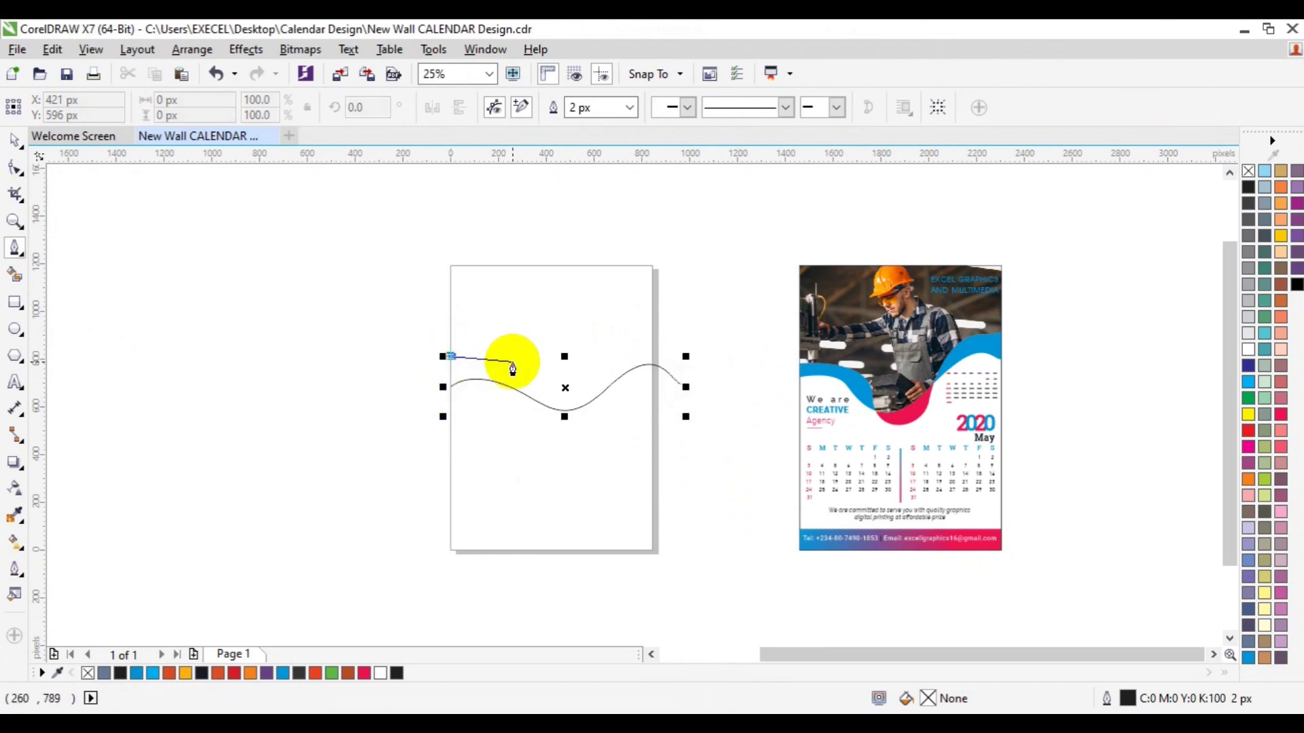
left_click_drag(541, 405, 556, 454)
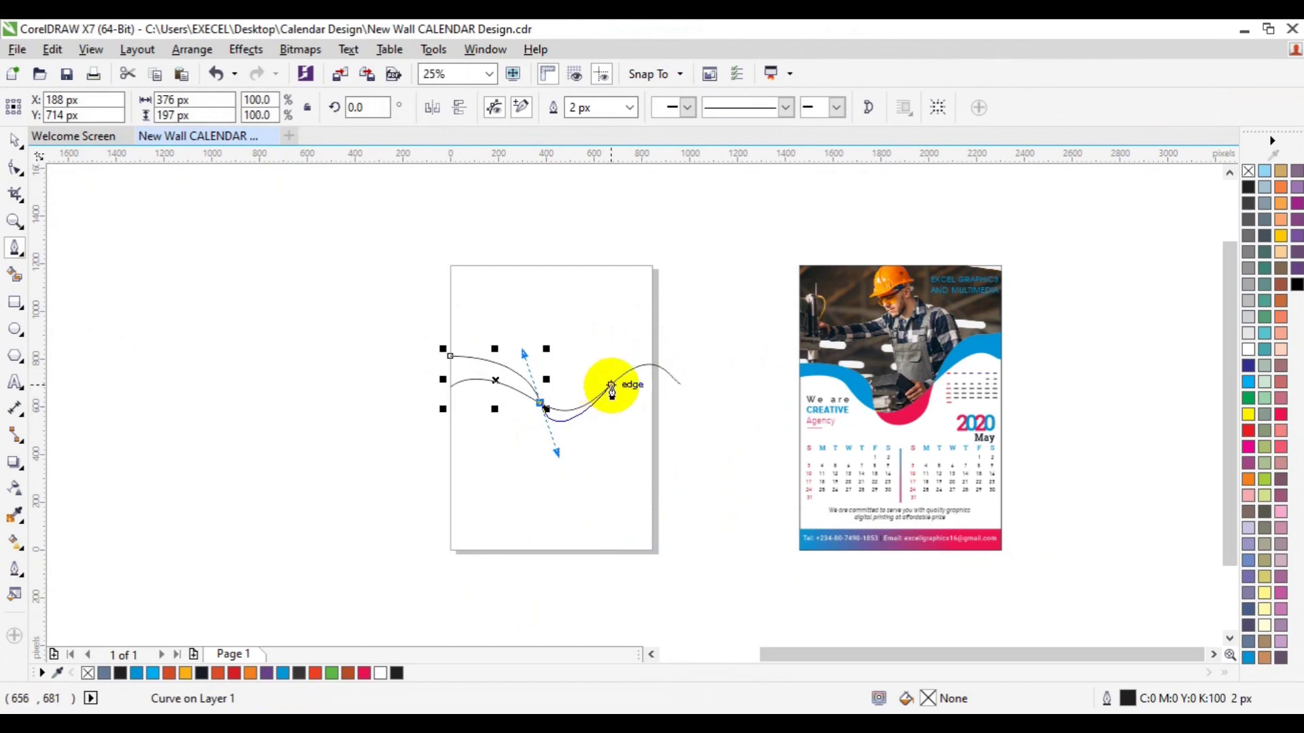
left_click_drag(610, 385, 610, 344)
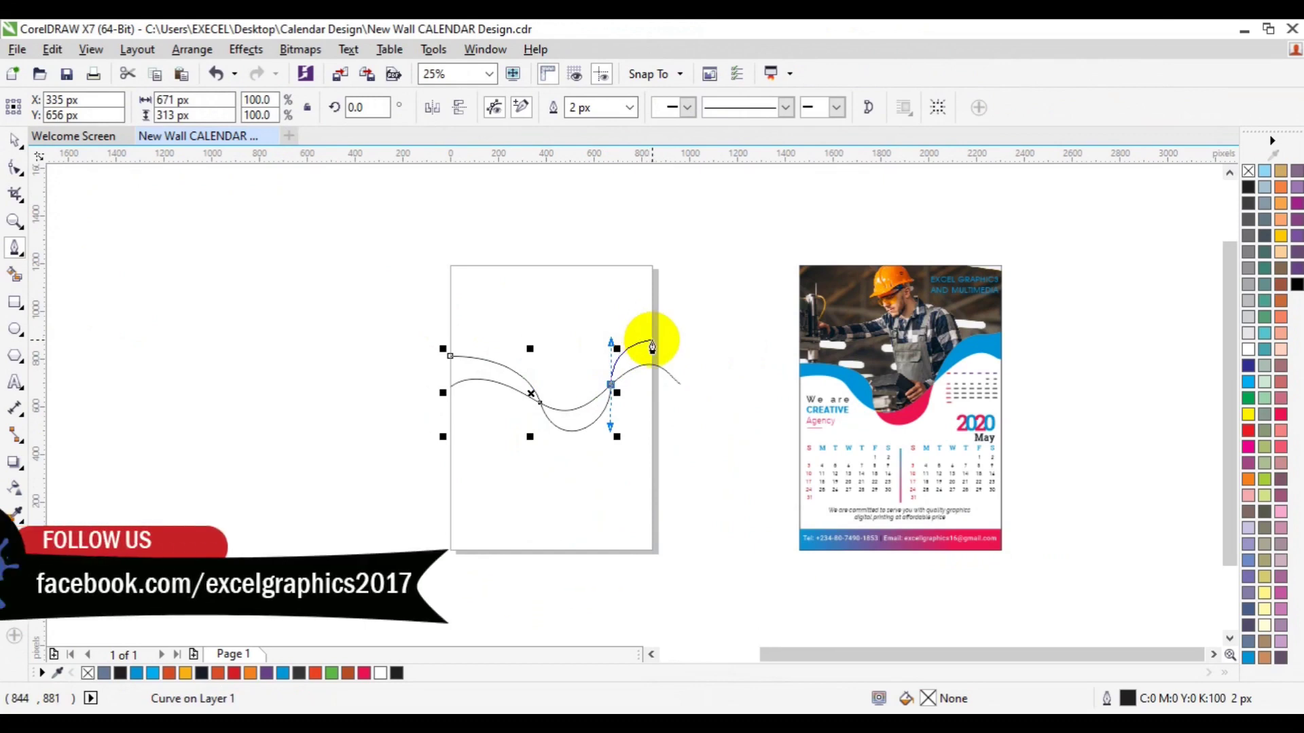
left_click_drag(651, 348, 656, 348)
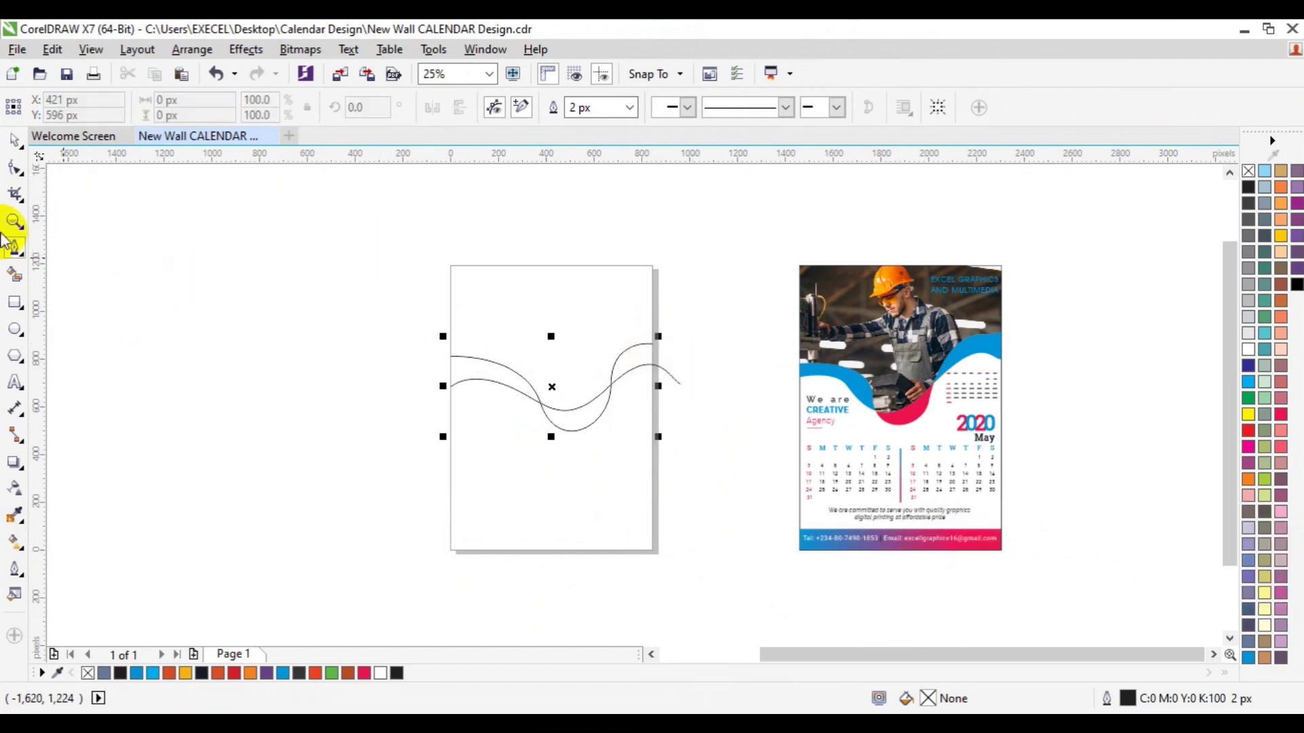
left_click(506, 373)
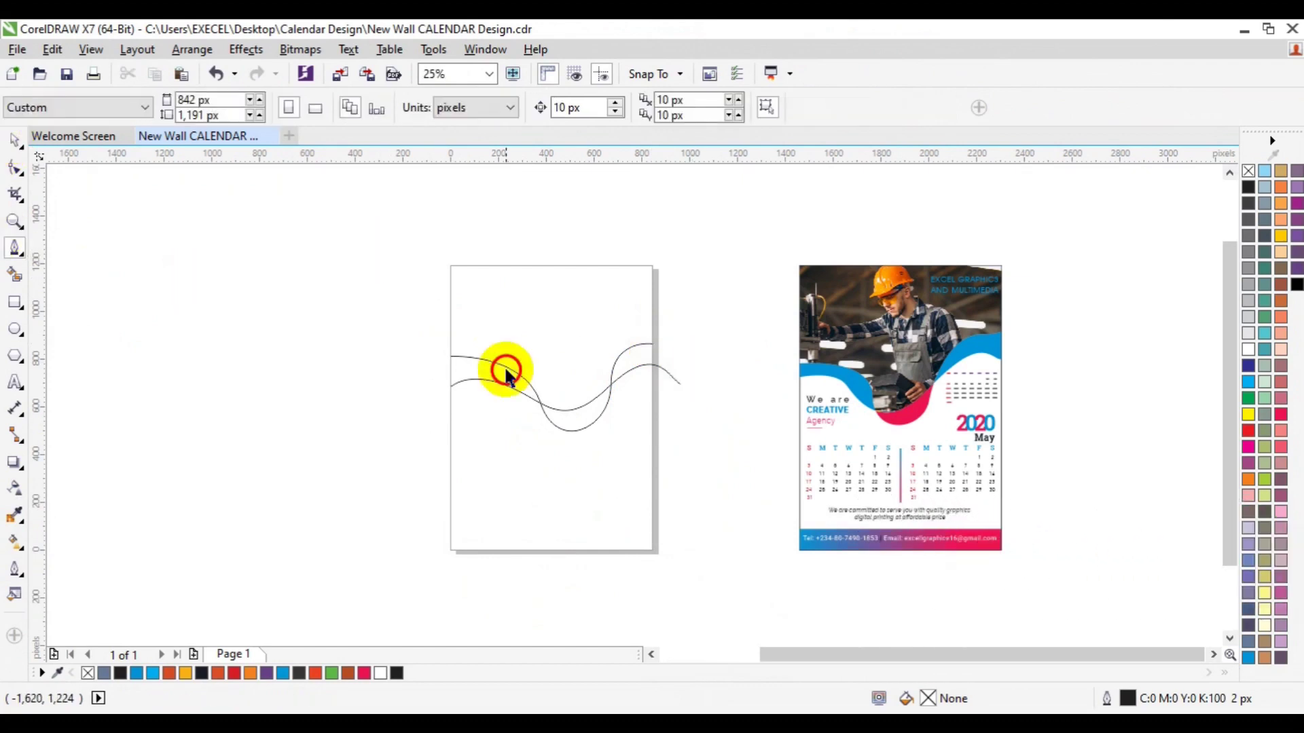
- Stretch both wave lines slightly wider, to 105%
left_click(527, 381)
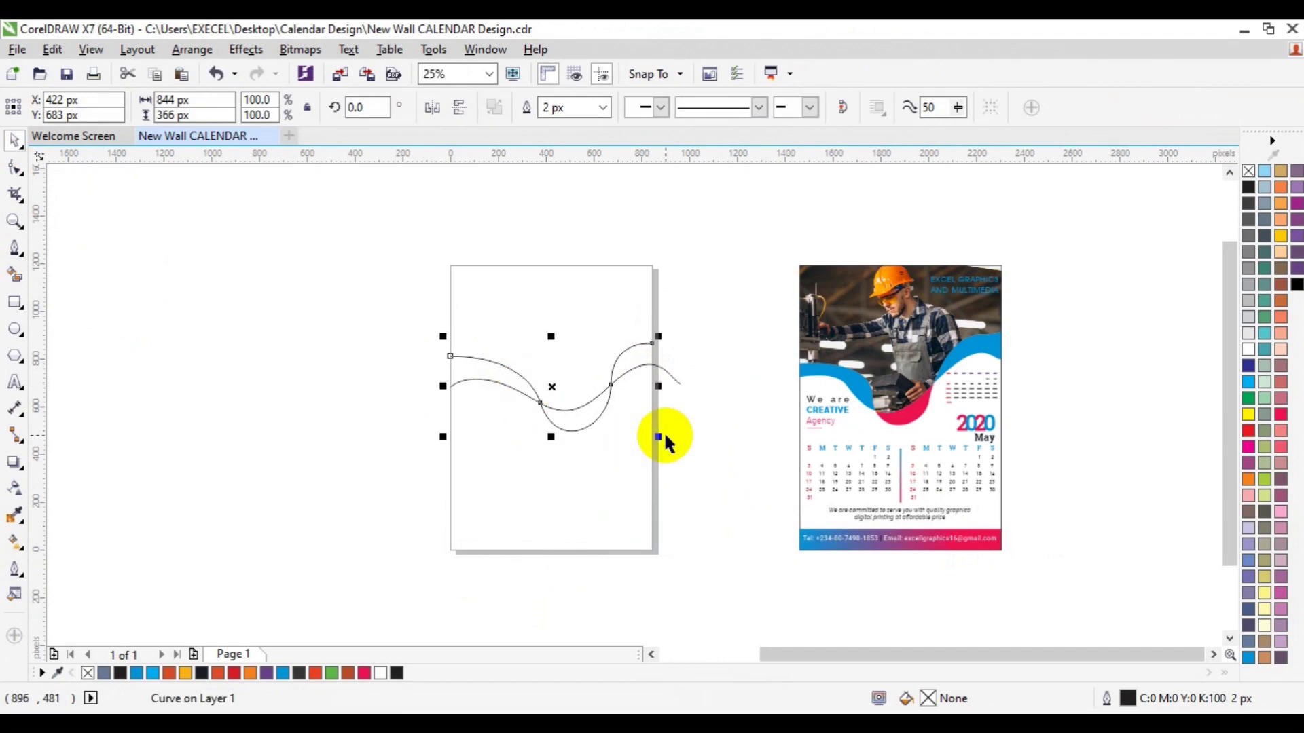
left_click(677, 384, "shift")
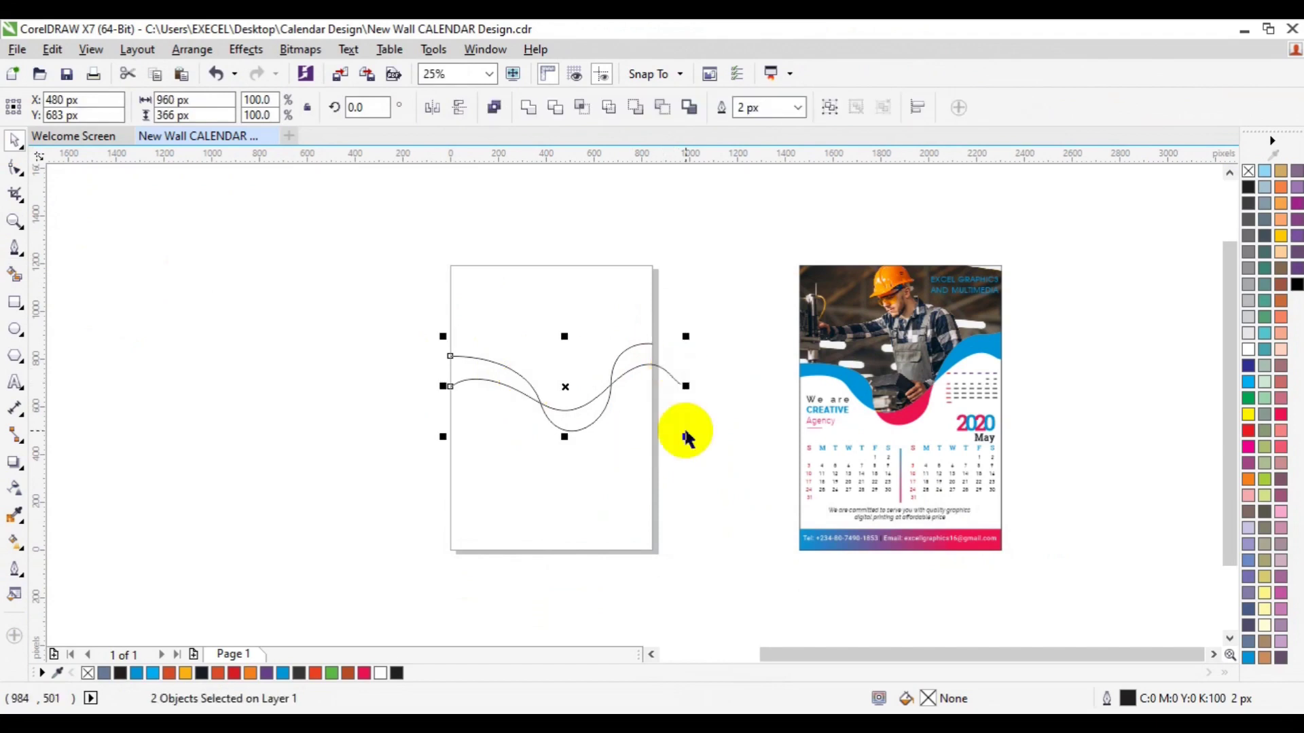
left_click_drag(685, 436, 691, 439)
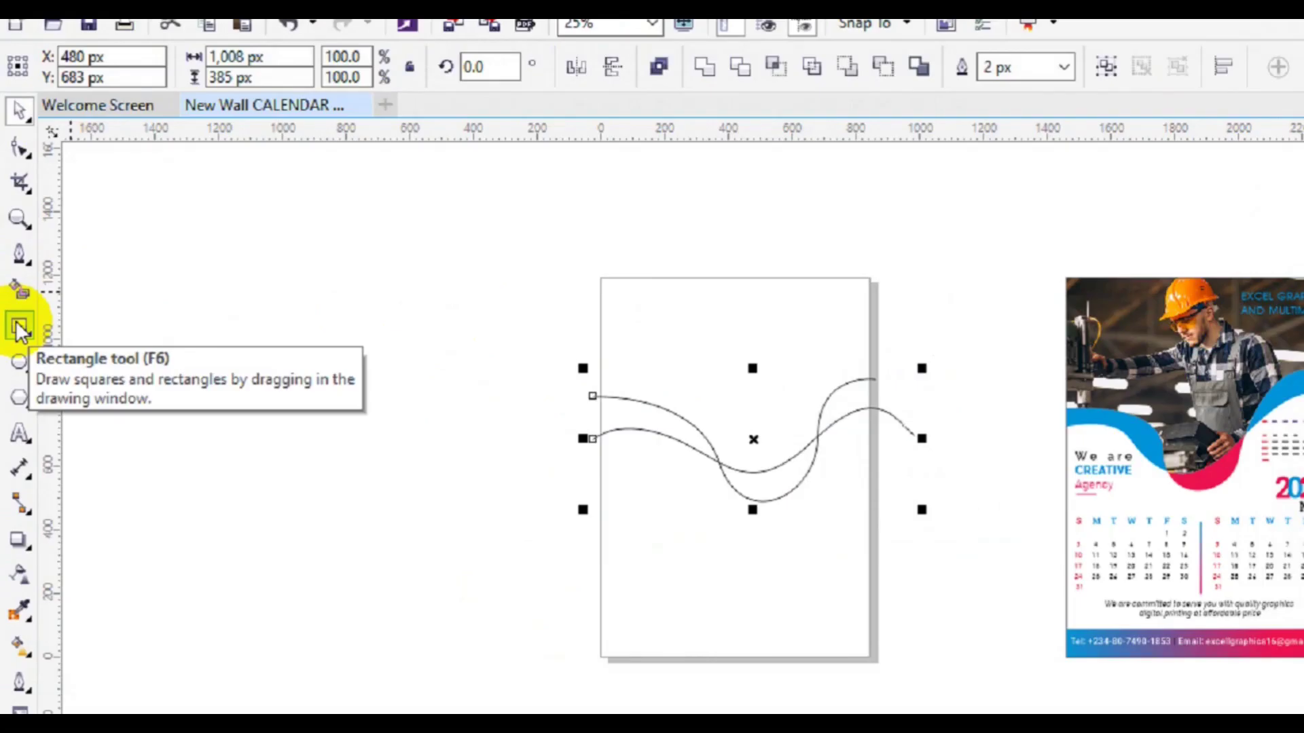
- Draw a page-sized rectangle and squash it into a strip along the page bottom
left_click(14, 303)
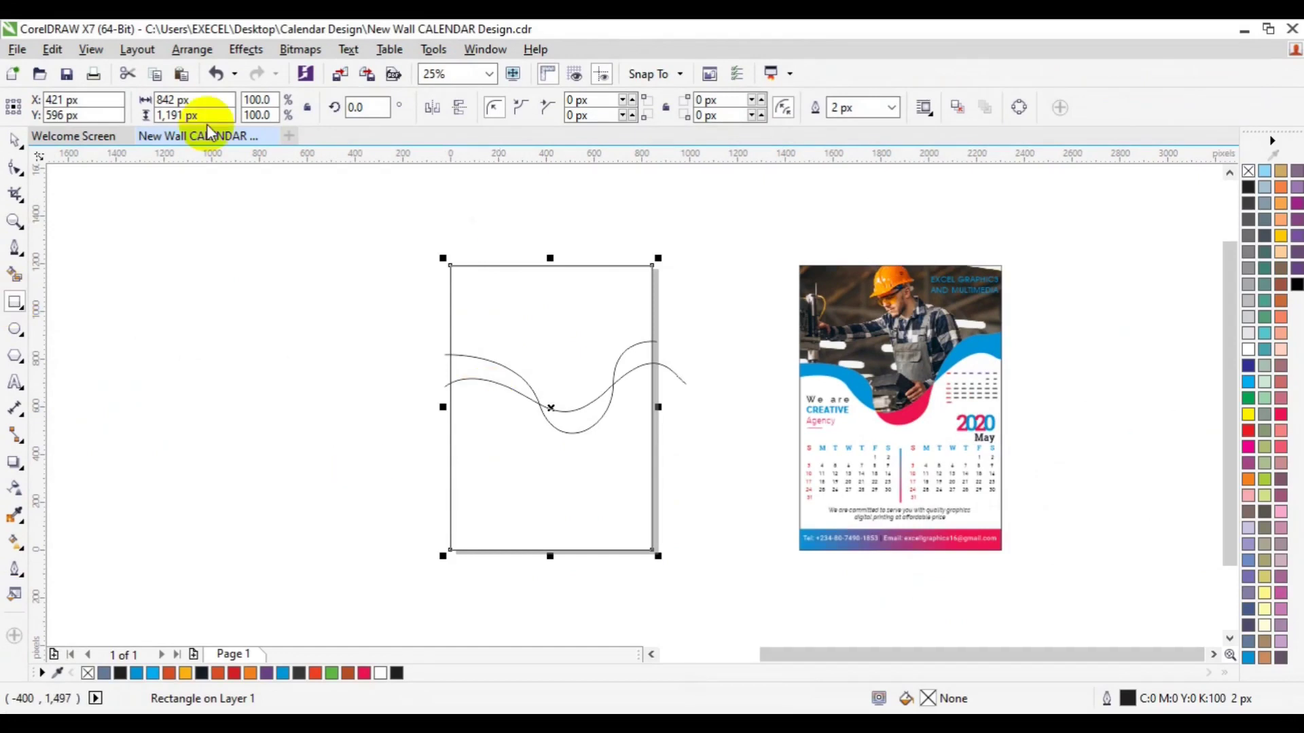
left_click_drag(550, 259, 556, 518)
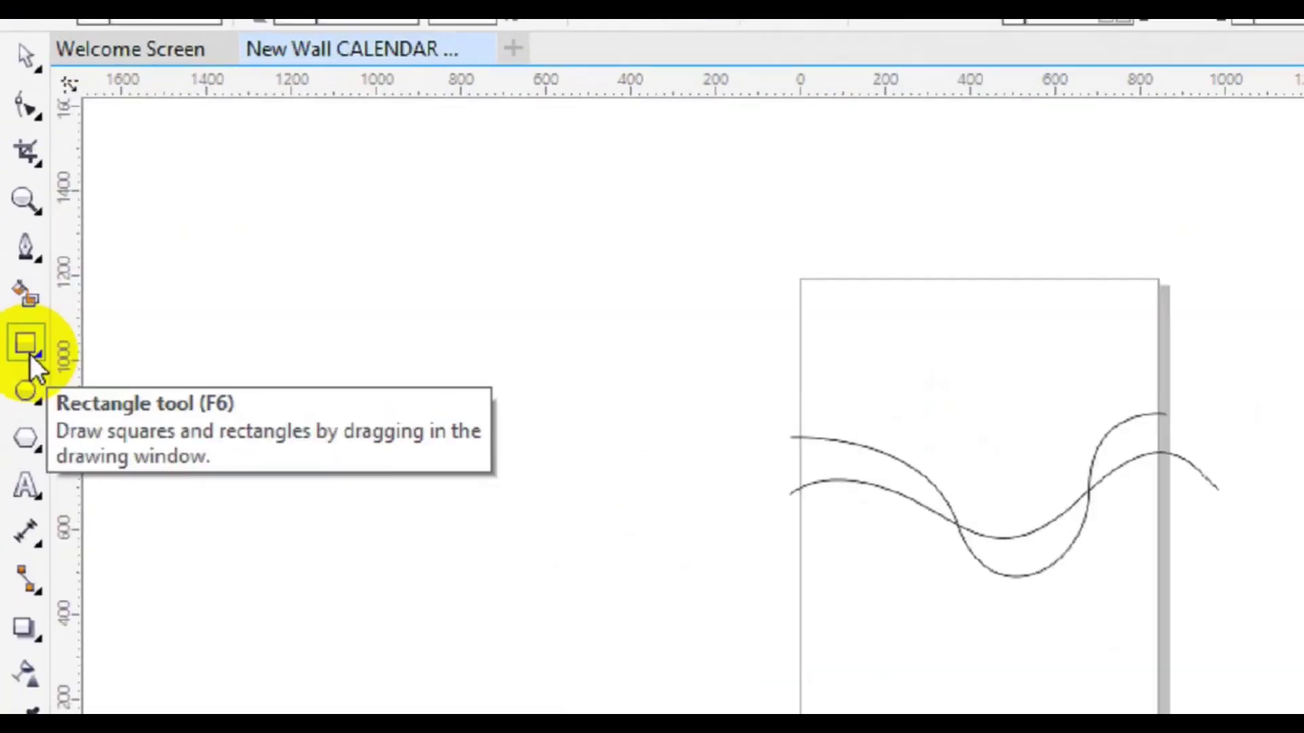
left_click(16, 308)
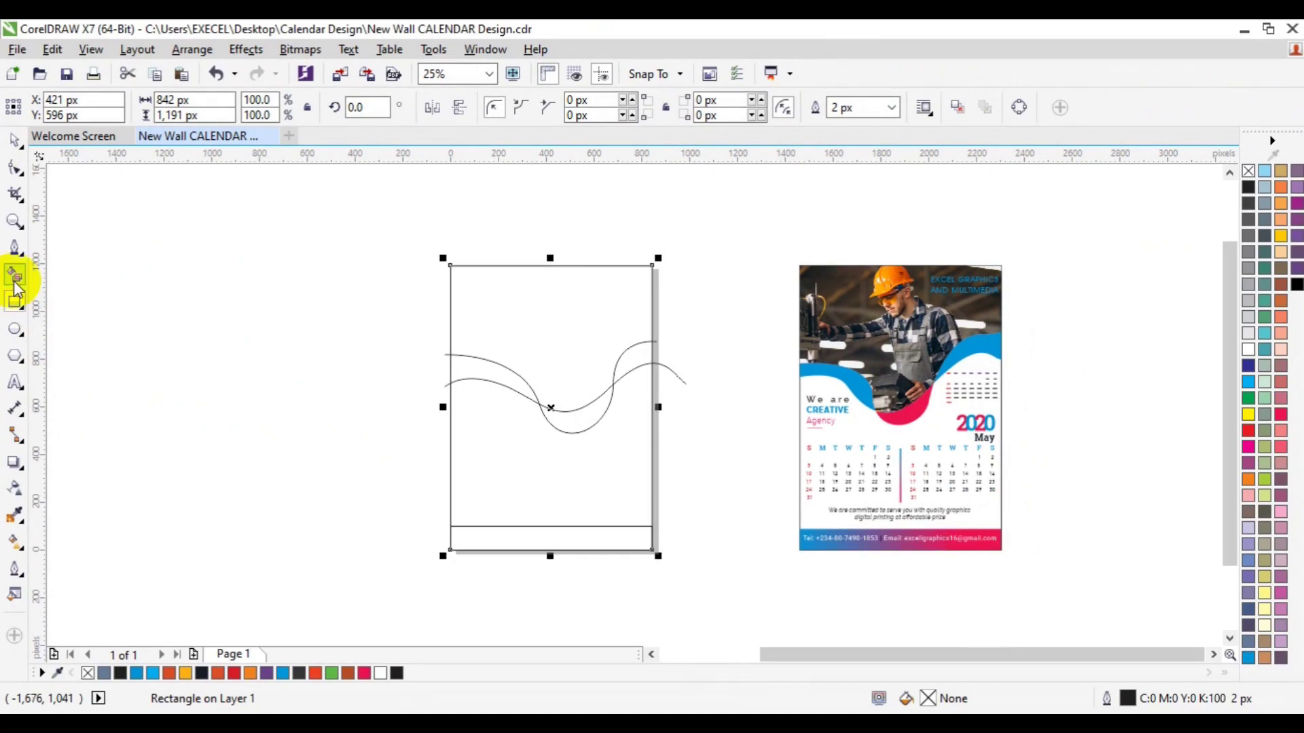
- Smart-fill the wave band pieces, bottom strip and top area above the waves grey-blue
left_click(15, 280)
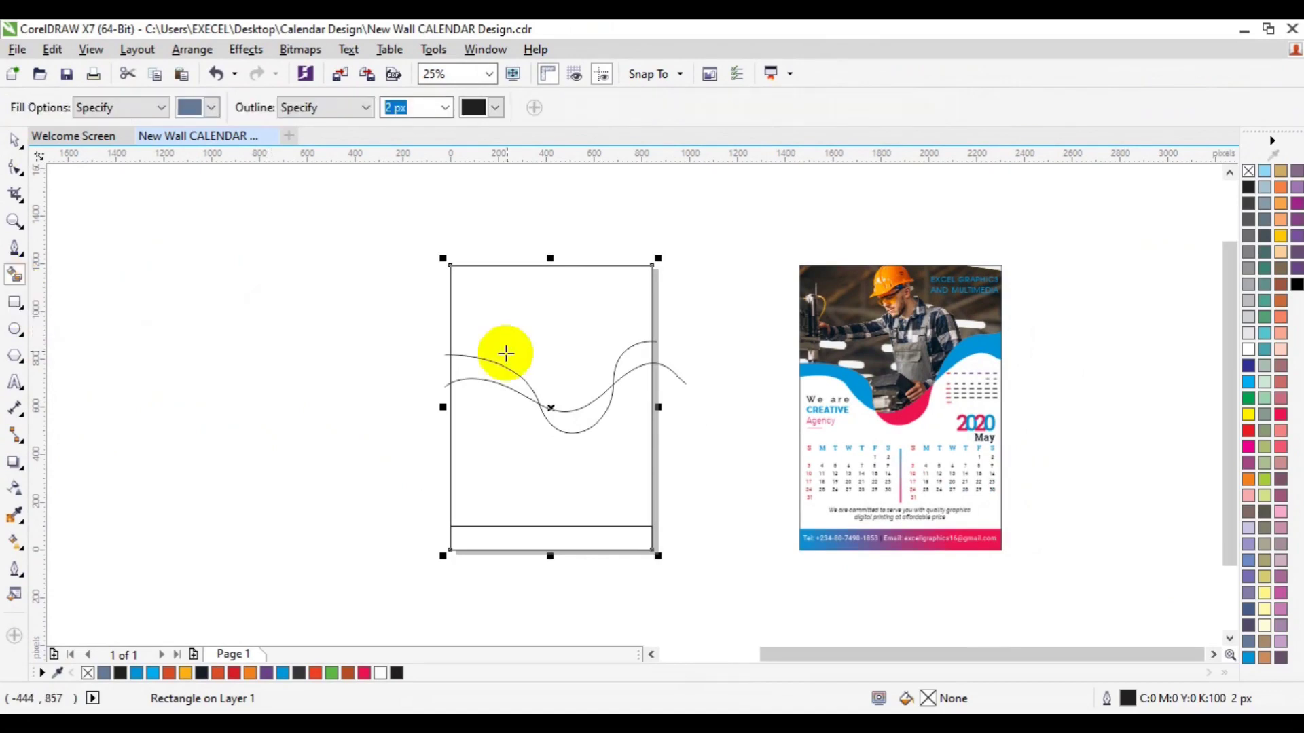
left_click(480, 367)
left_click(569, 415)
left_click(633, 365)
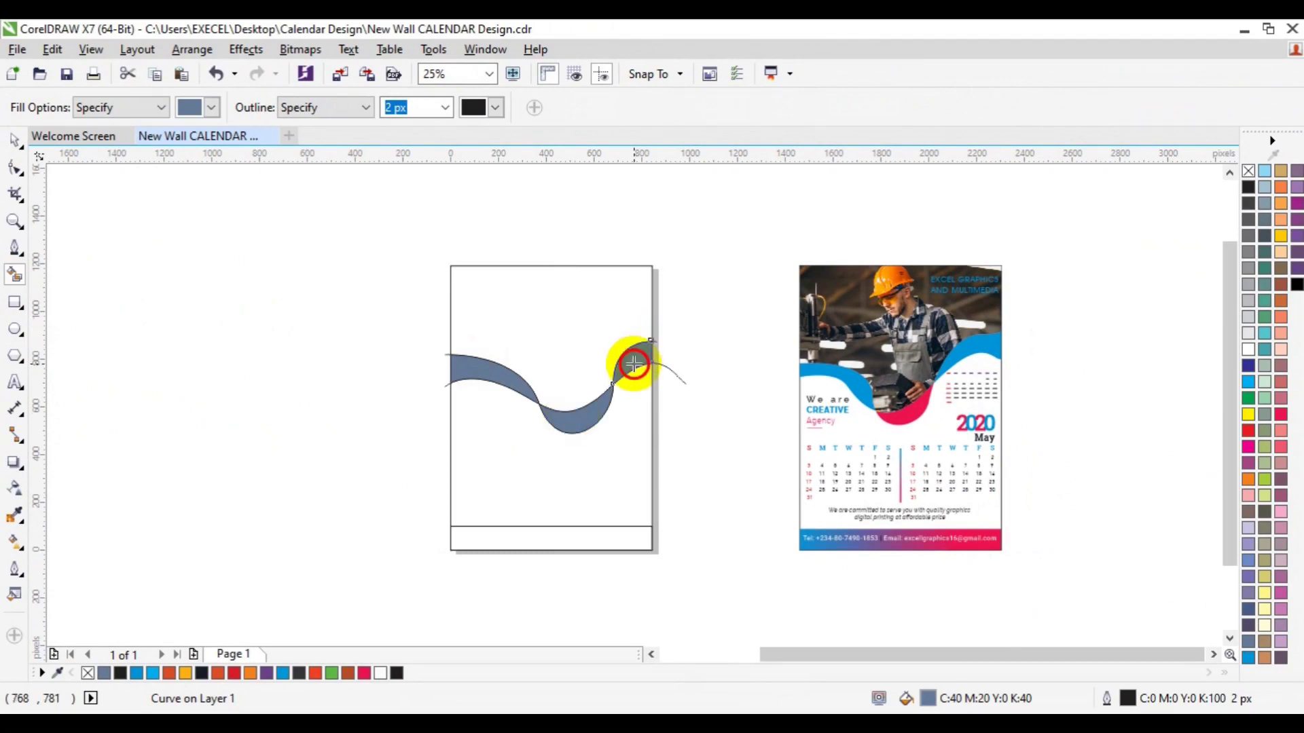
left_click(553, 533)
key("space")
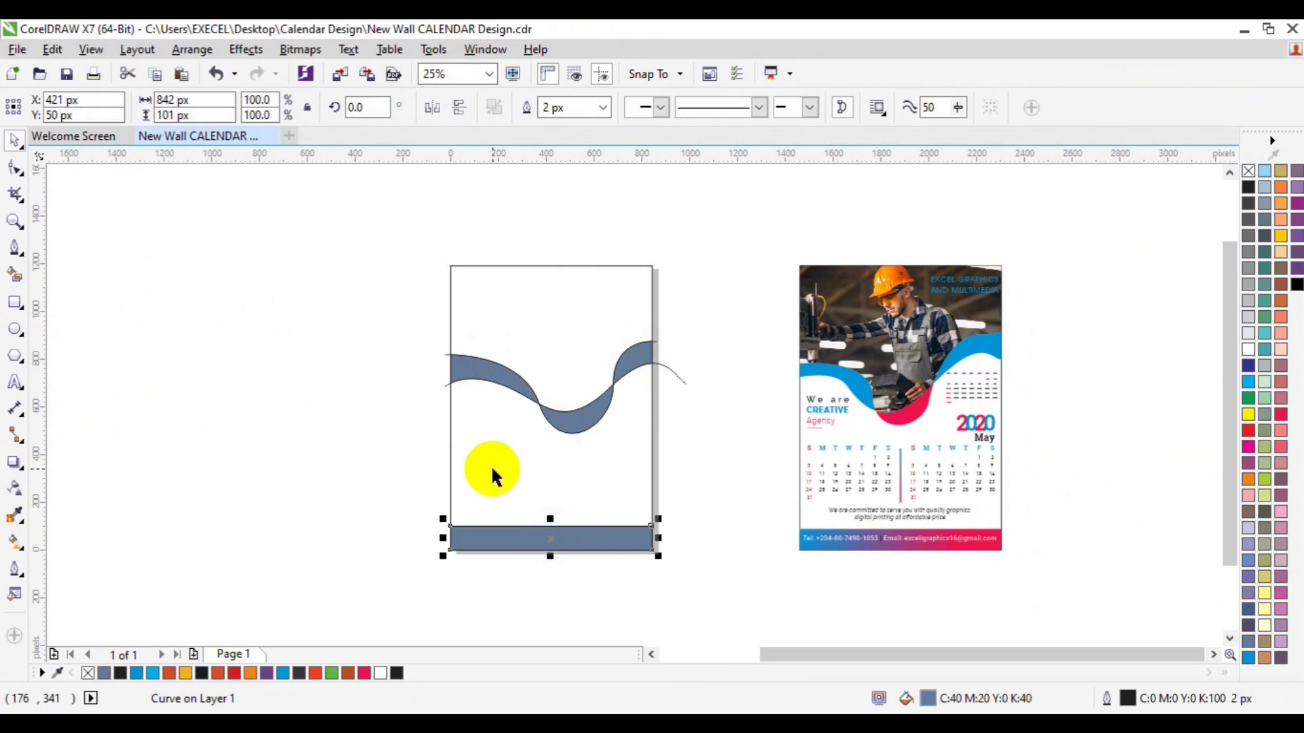
left_click(14, 275)
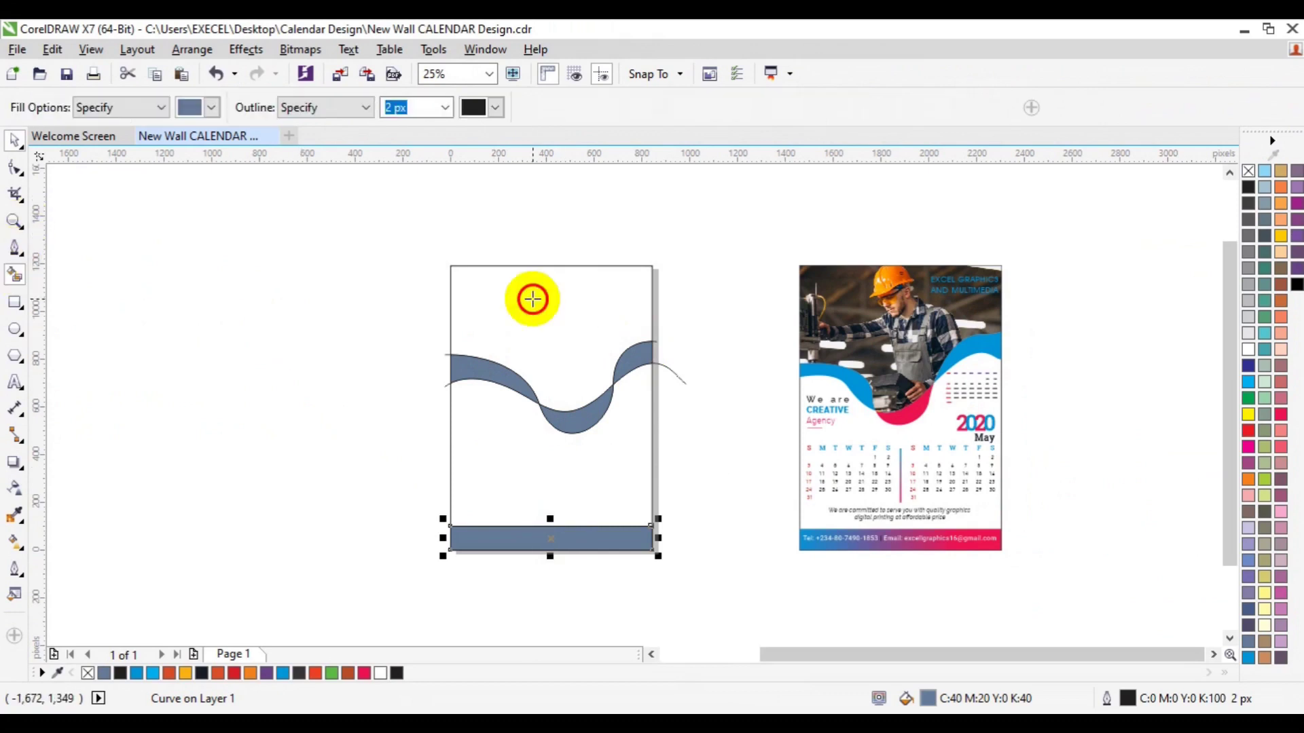
left_click(532, 299)
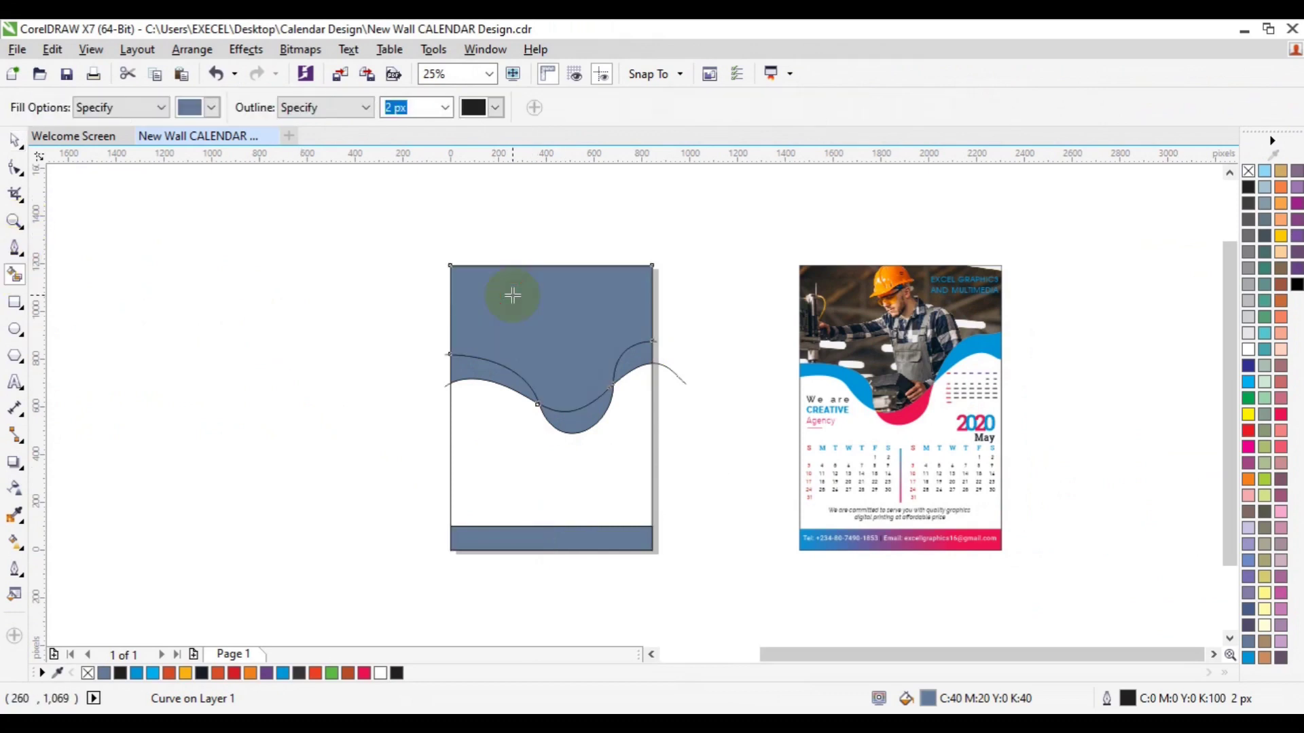
left_click(14, 140)
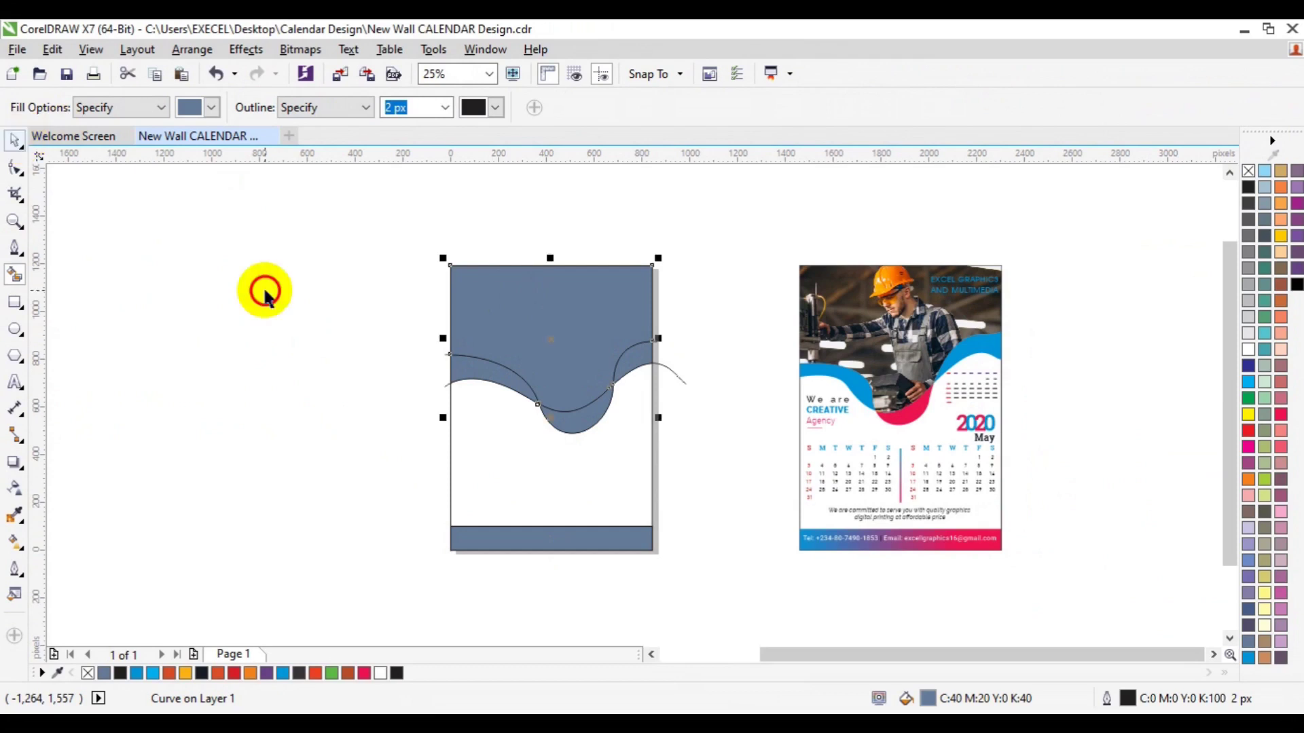
- Move the worker photo 14306.jpg next to the page
left_click(651, 655)
left_click(652, 654)
left_click(157, 350)
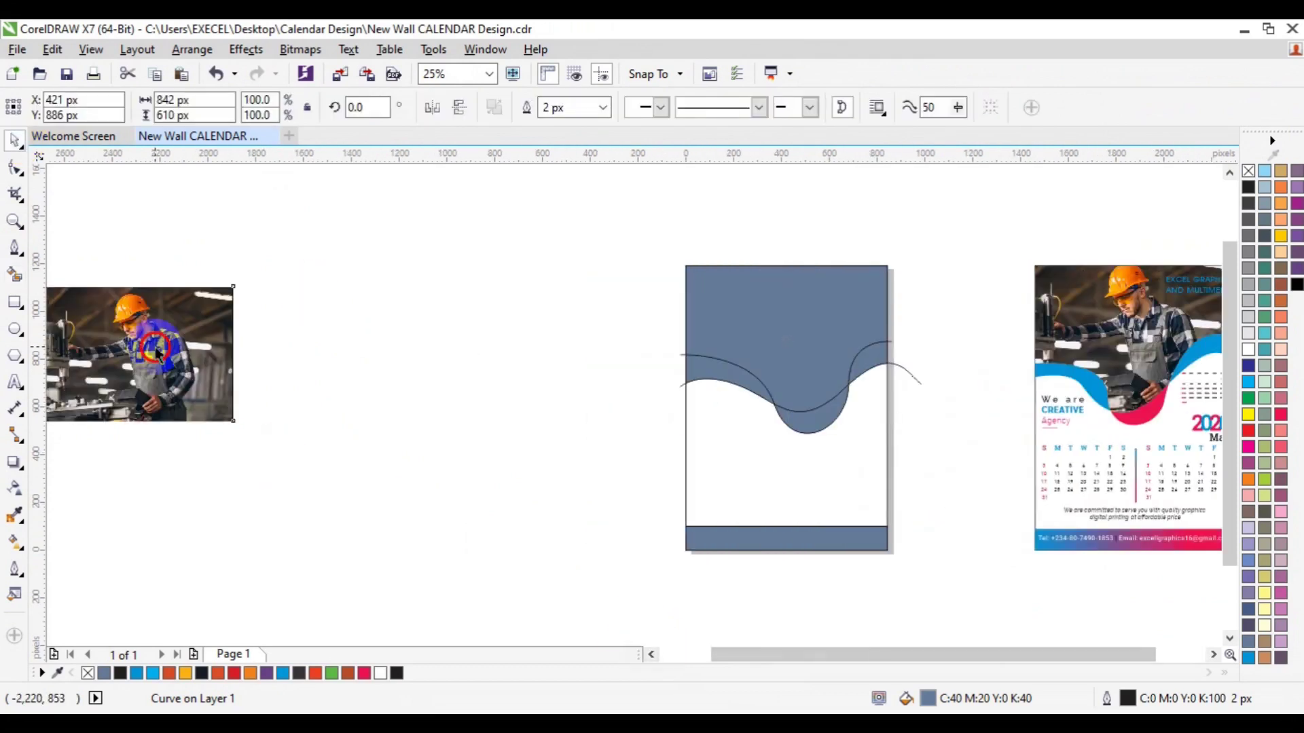
left_click_drag(156, 350, 507, 341)
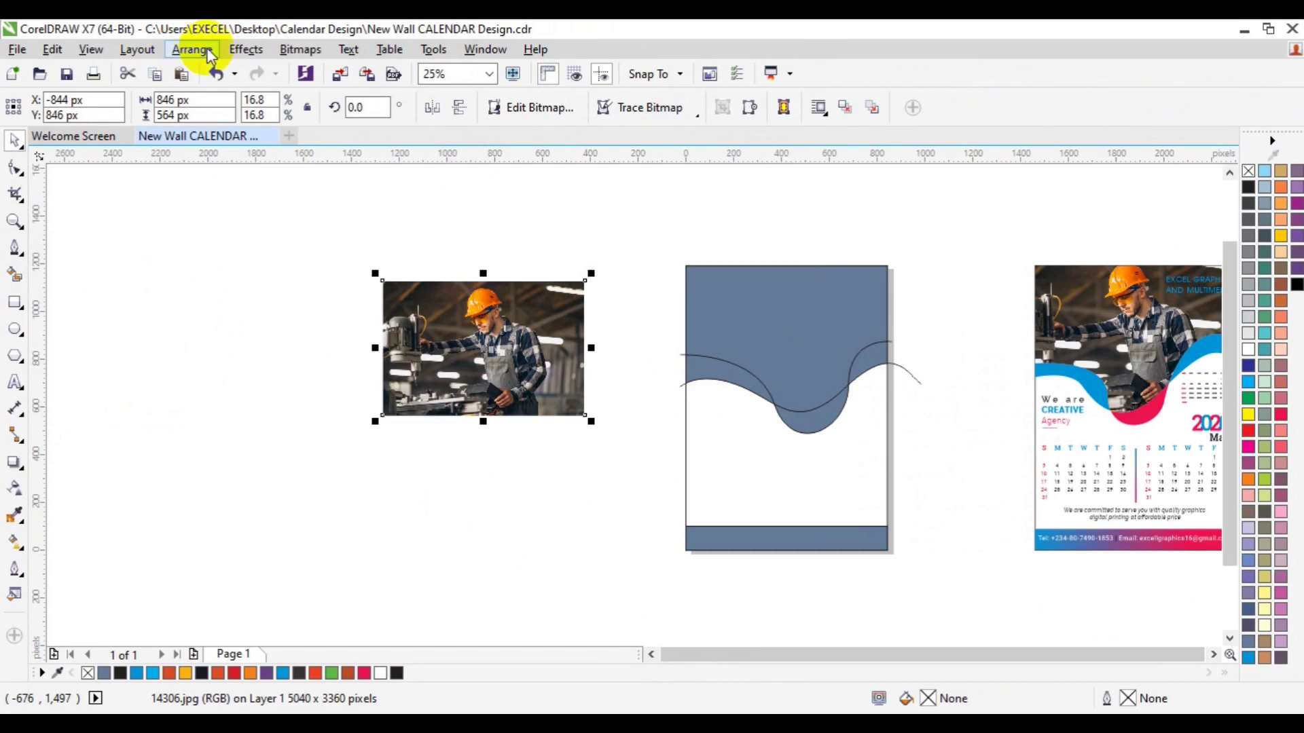
- PowerClip the worker photo inside the grey-blue top header shape
left_click(238, 50)
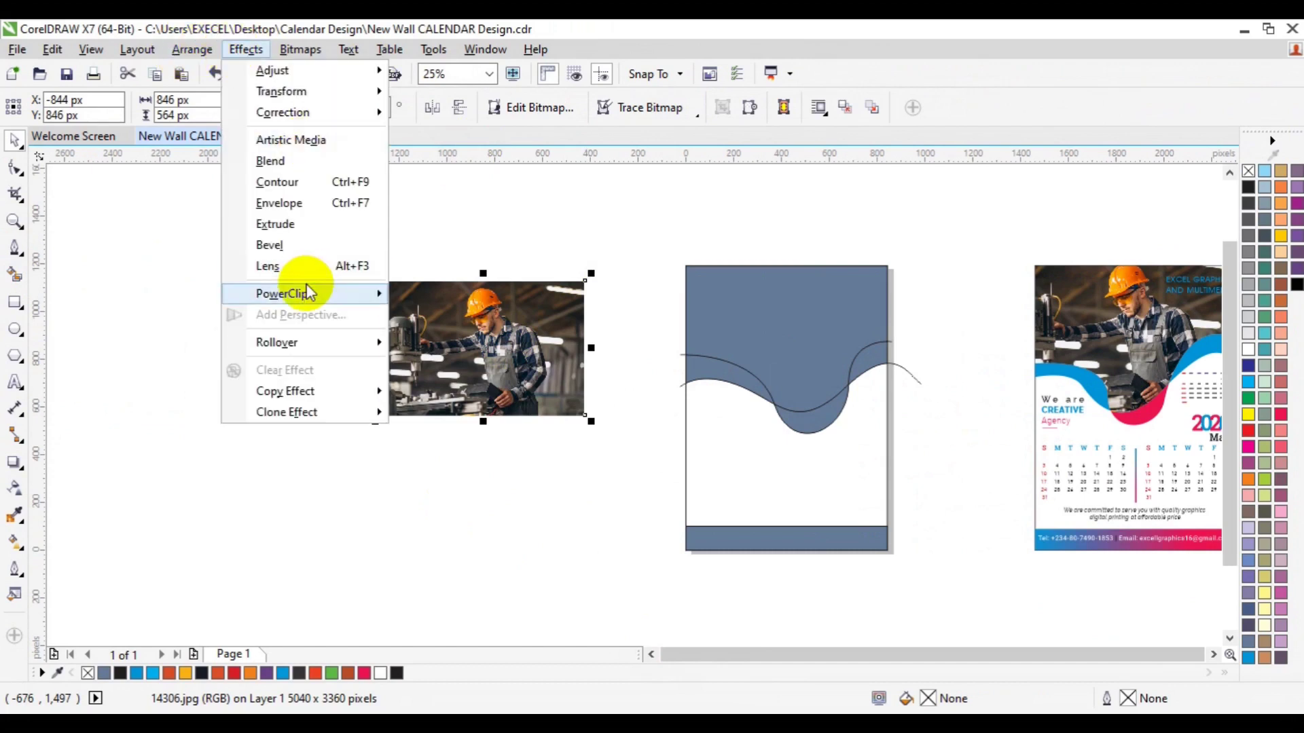
mouse_move(302, 292)
left_click(465, 297)
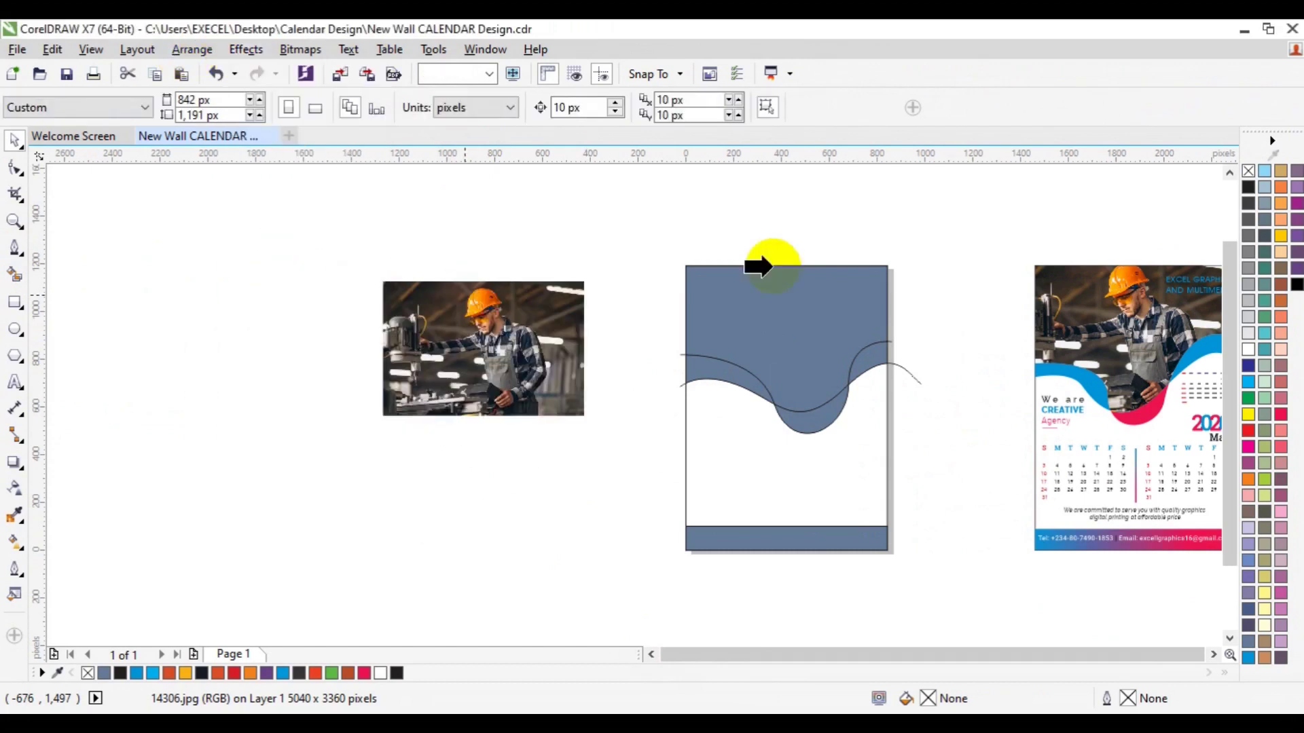
left_click(774, 305)
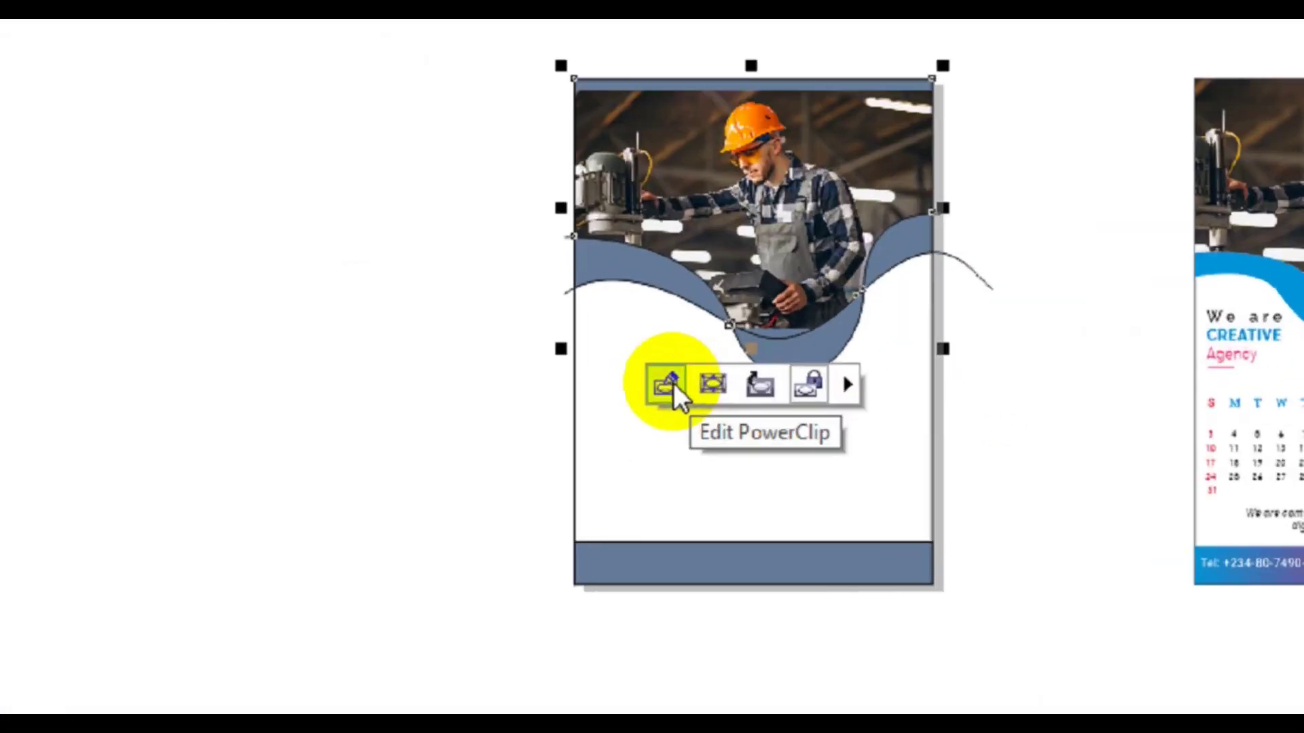
- Inside the header frame, move the photo upward and enlarge it slightly
left_click(664, 390)
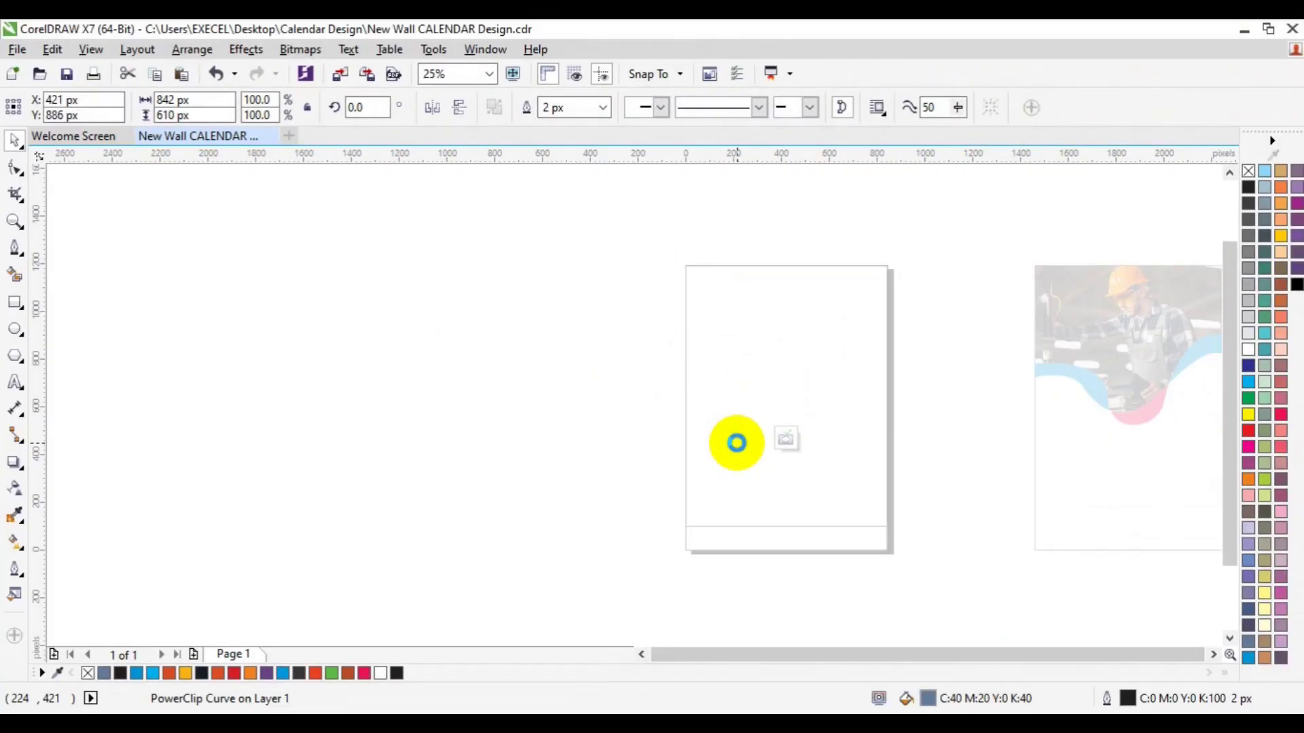
left_click(824, 325)
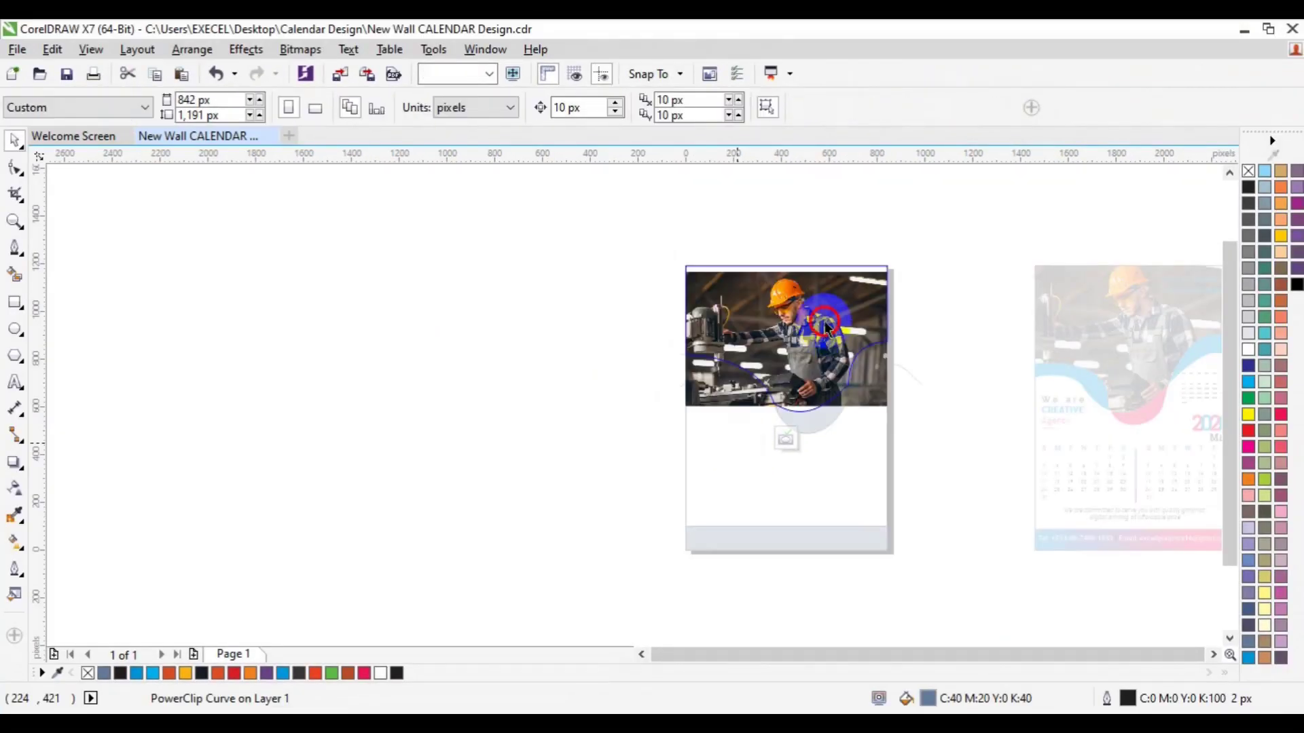
left_click_drag(825, 325, 824, 308)
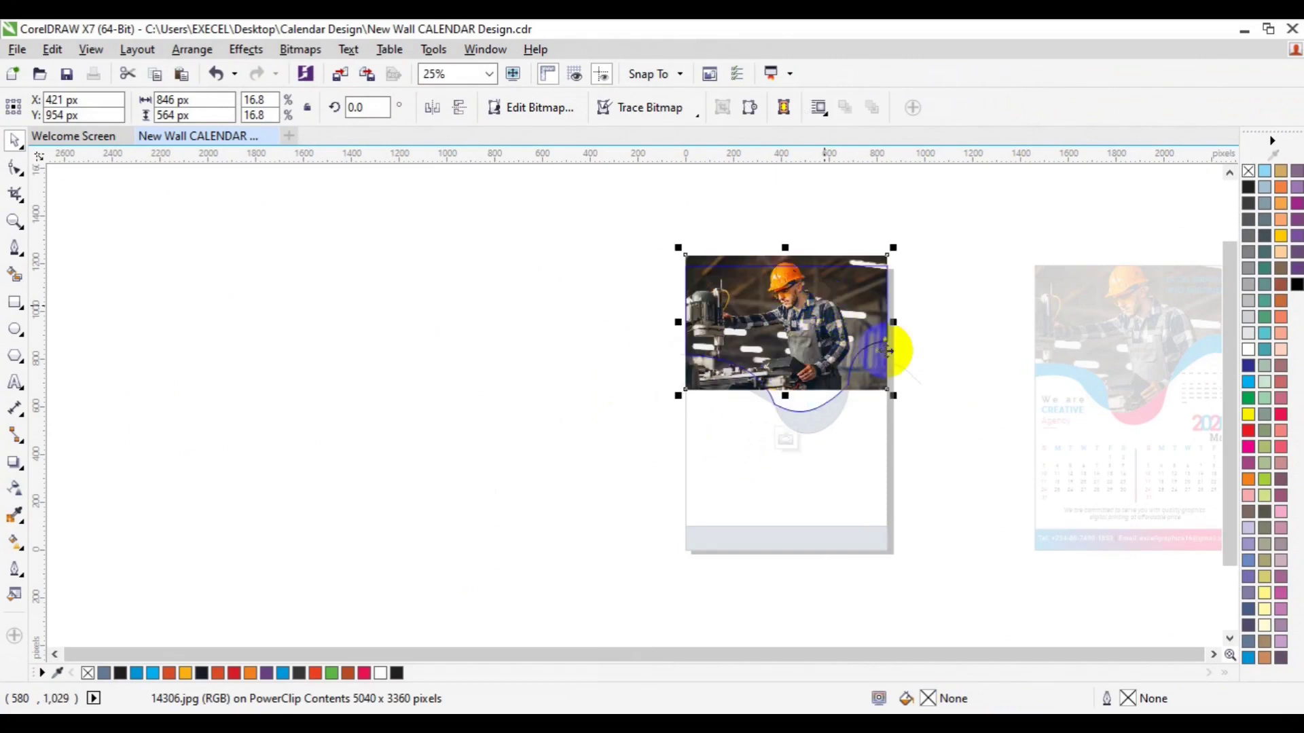
left_click_drag(893, 395, 910, 405)
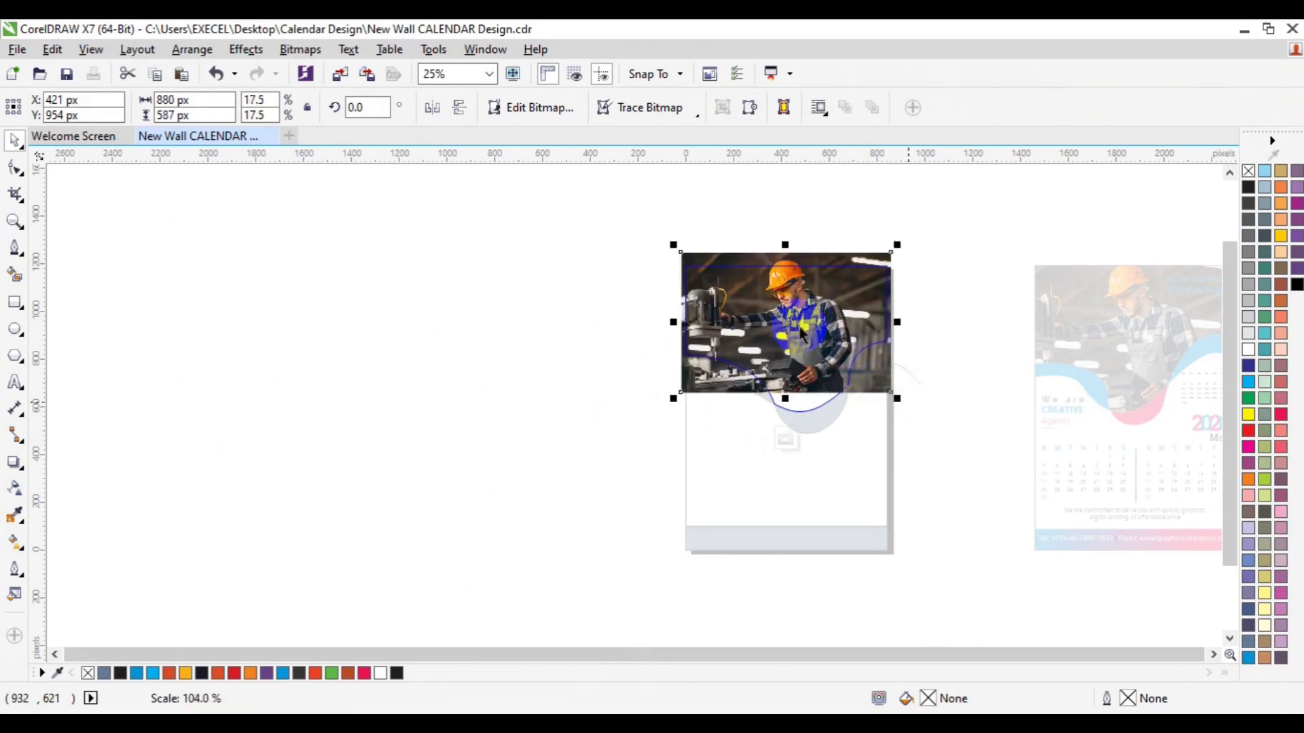
- Settle the 880 × 587 px photo slightly lower in the frame and finish editing
left_click(780, 318)
left_click_drag(781, 318, 782, 332)
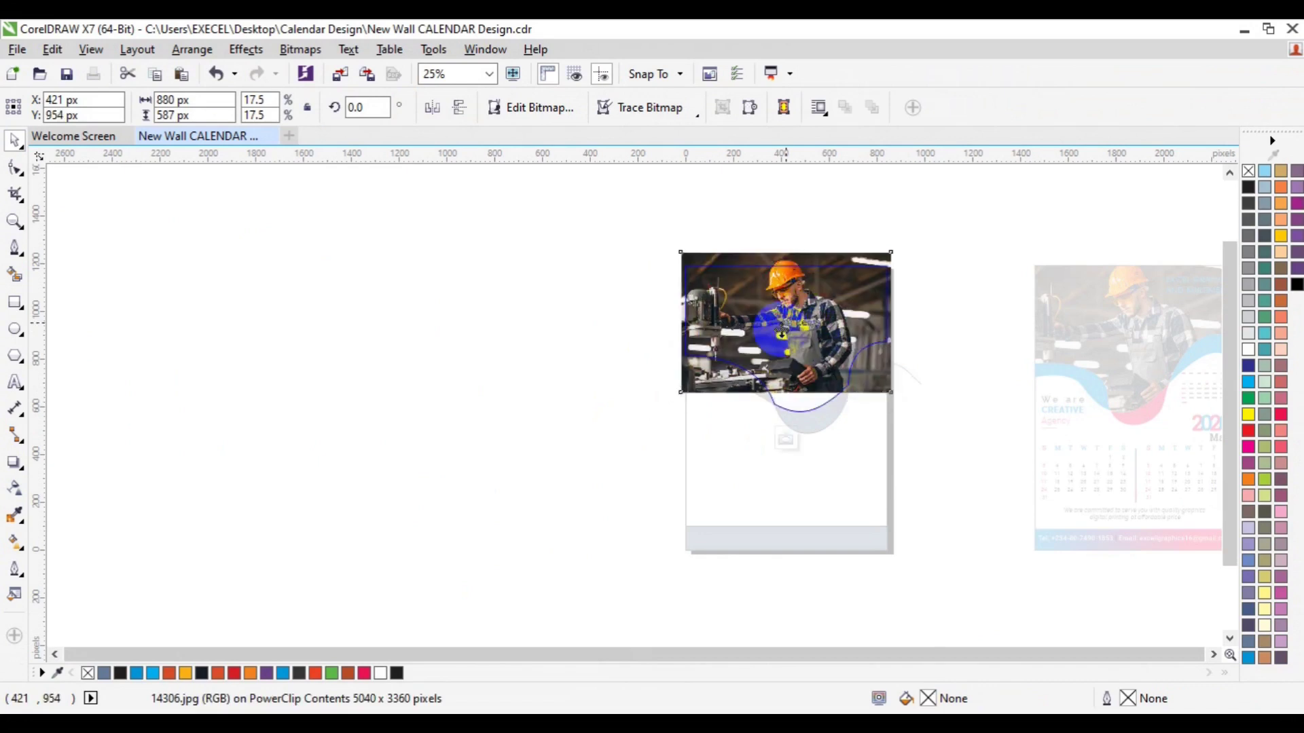
left_click(781, 331)
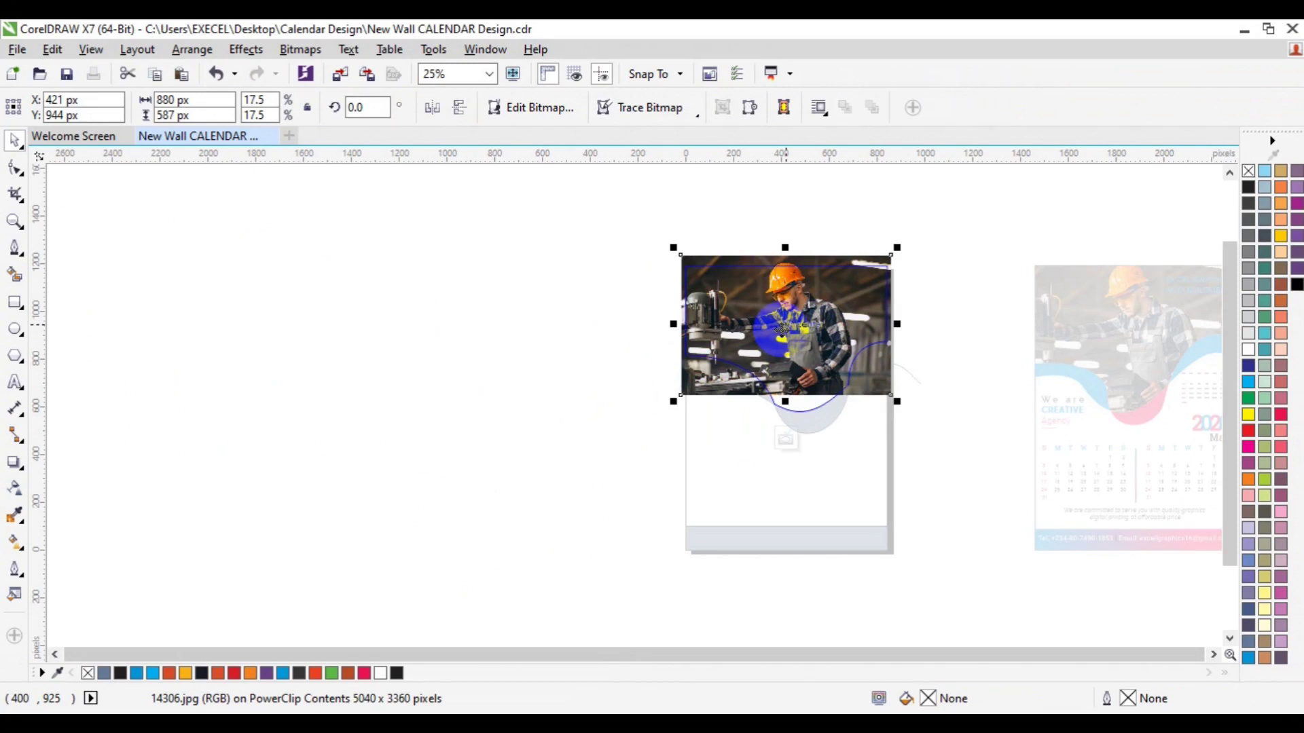
key("Down")
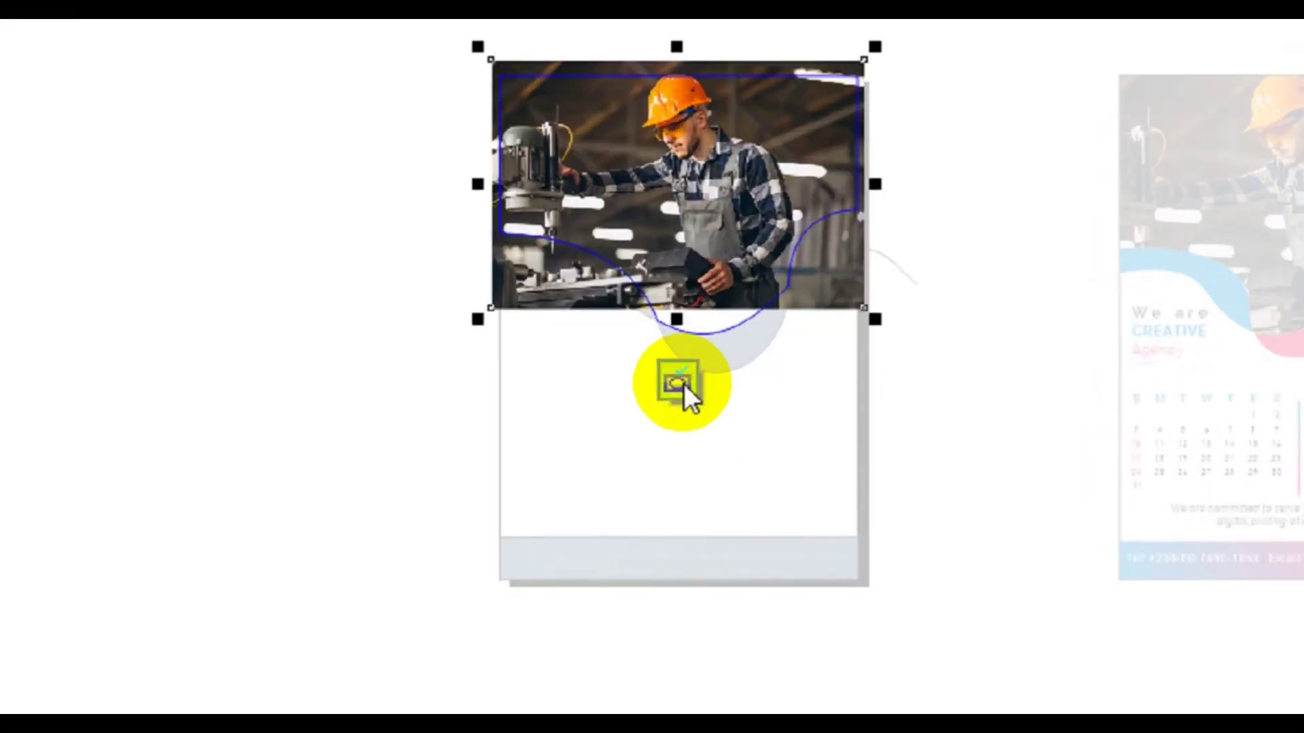
left_click(785, 440)
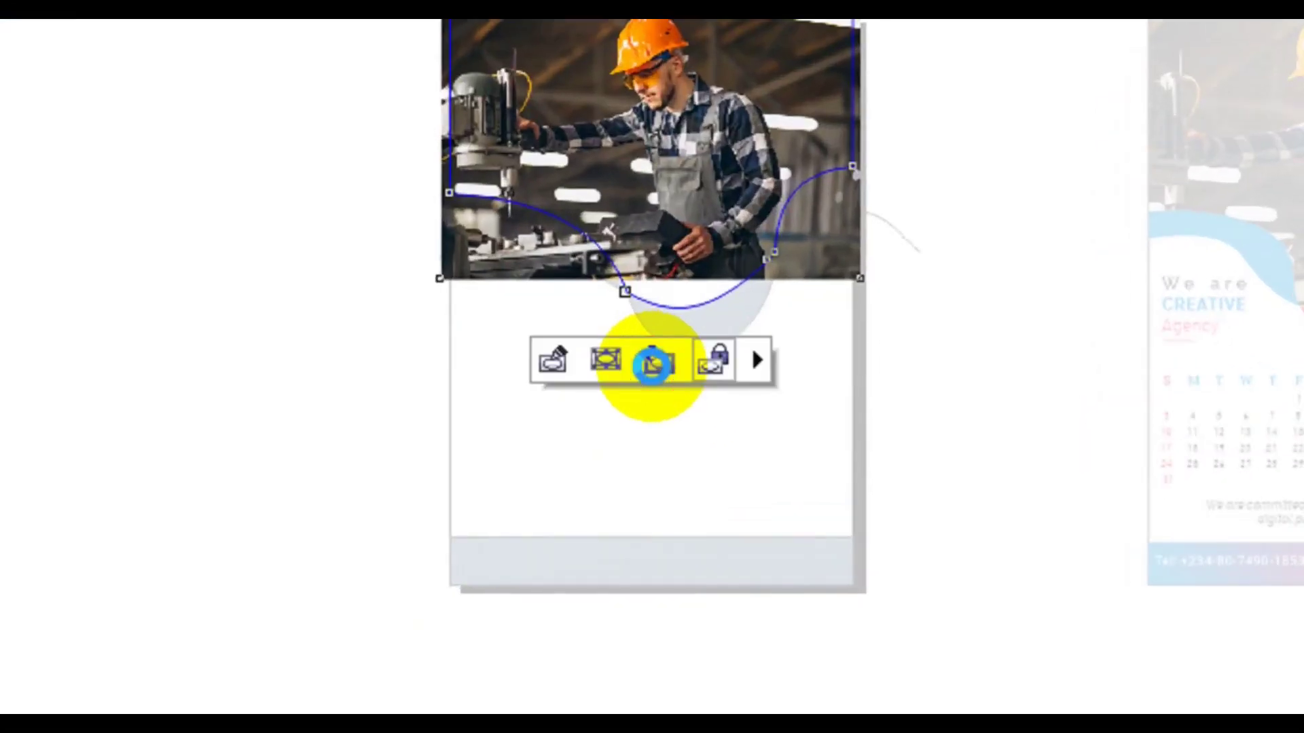
left_click(653, 367)
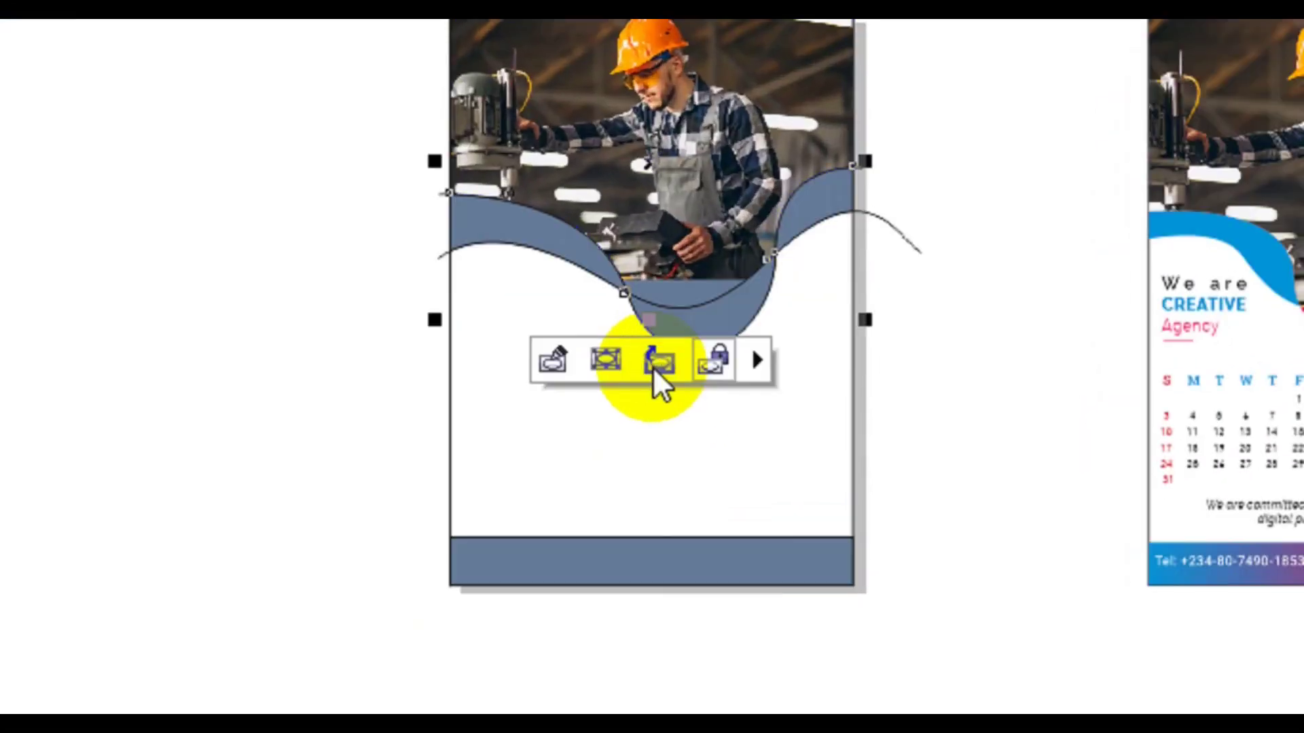
left_click(552, 367)
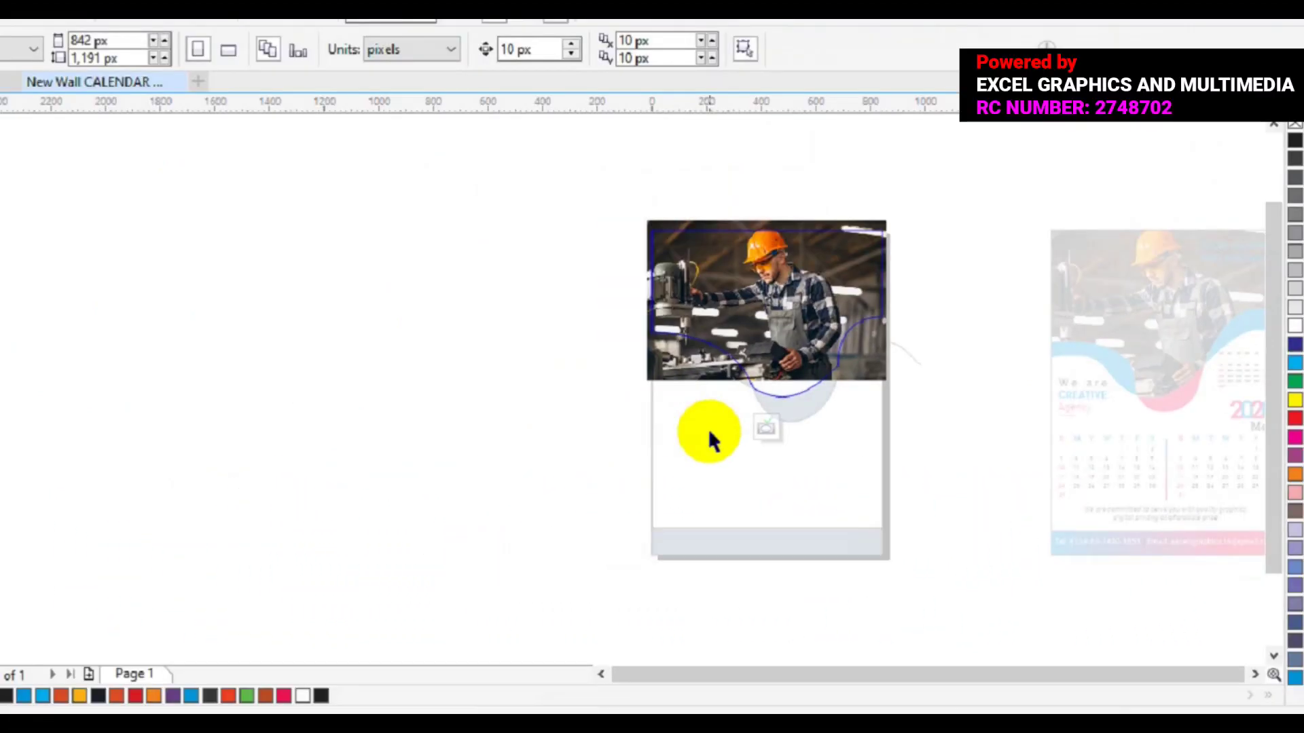
- Enlarge the header photo to 952 × 635 px and nudge it down three times
left_click(808, 346)
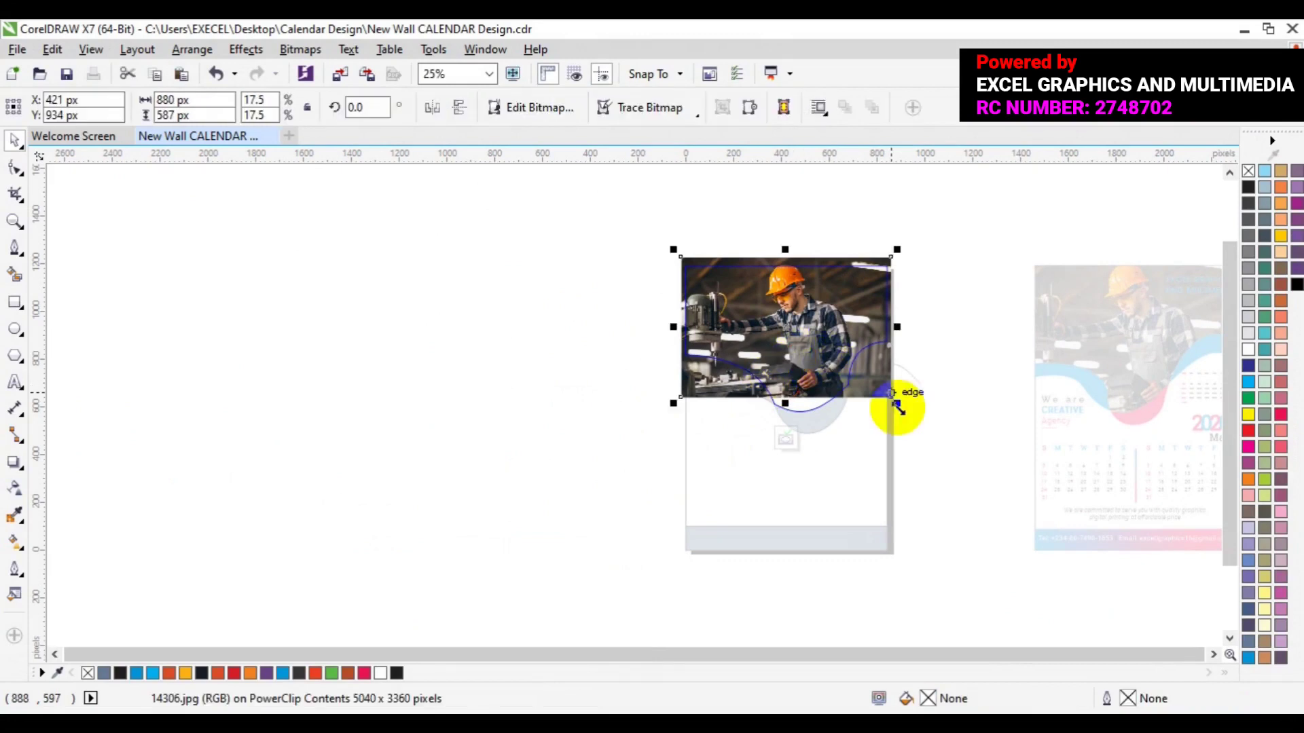
left_click_drag(896, 406, 911, 413)
key("Down")
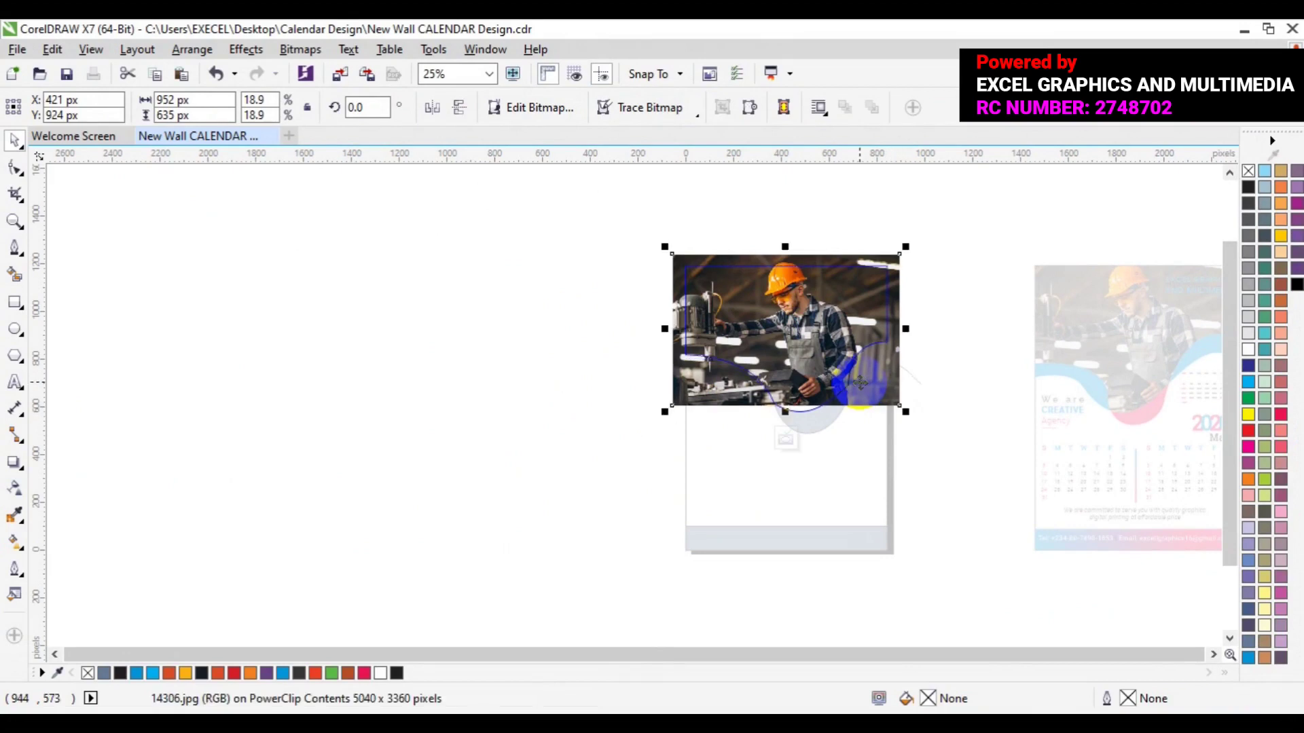
key("Down")
key("Down")
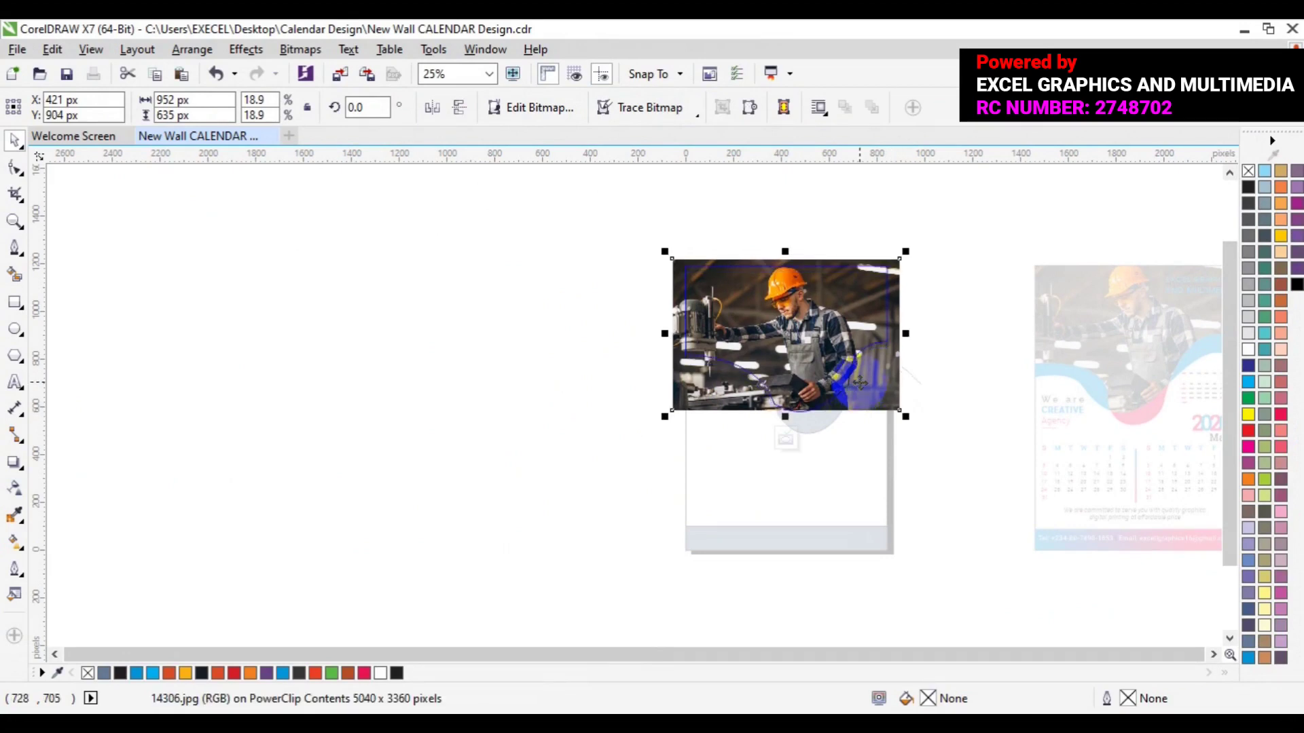
key("Down")
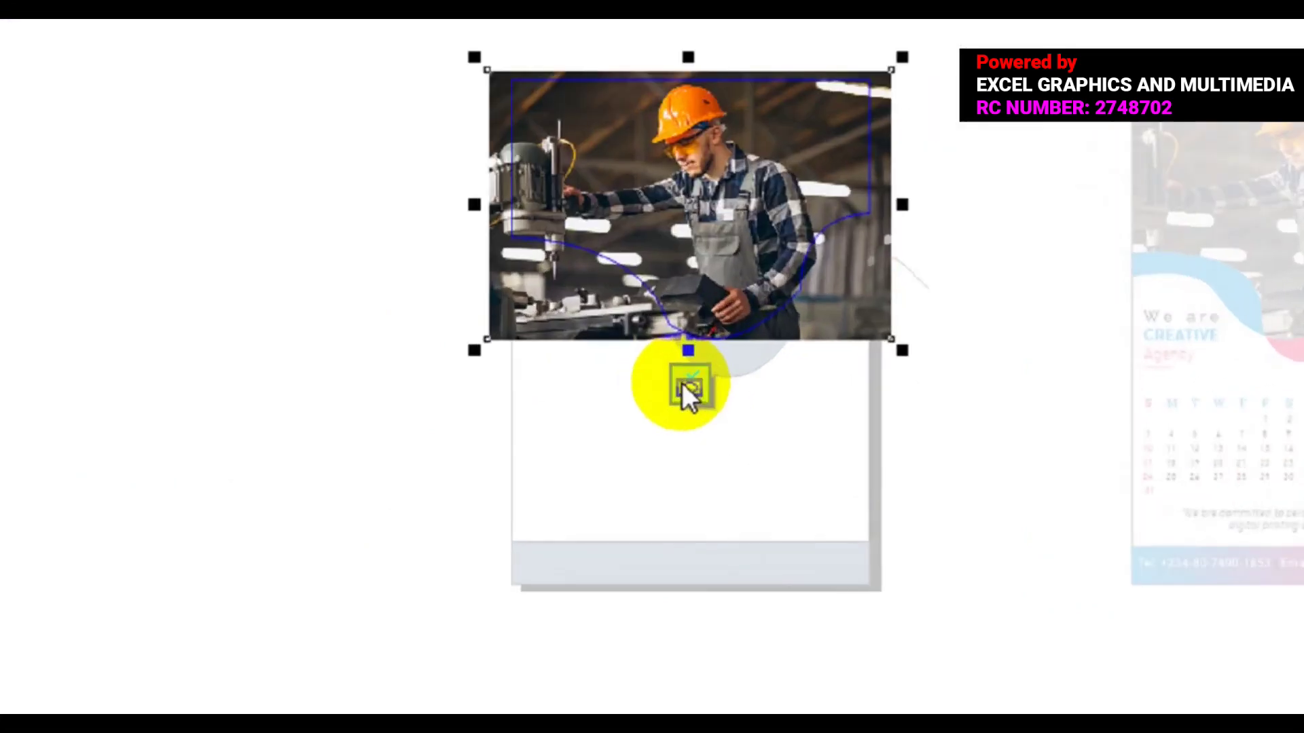
left_click(784, 440)
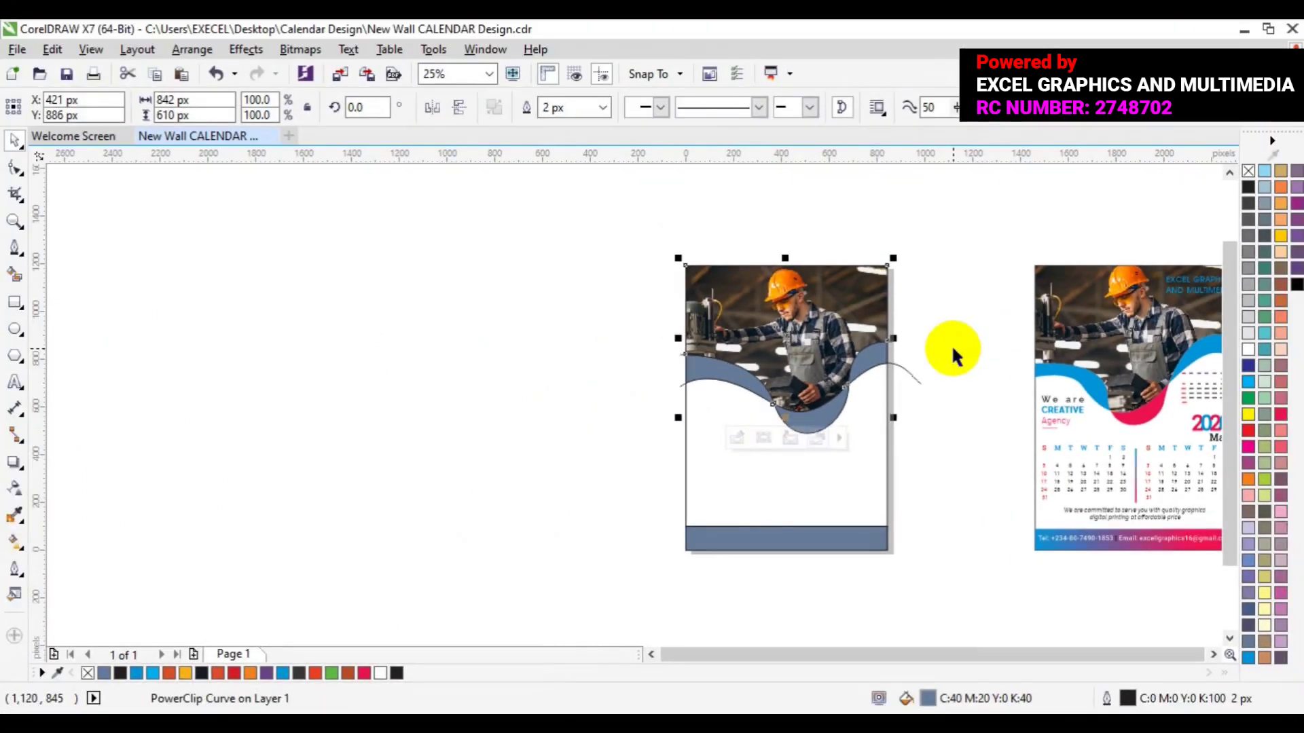
- Fill the lower wave pink and both parts of the grey-blue wave bright blue
left_click(951, 345)
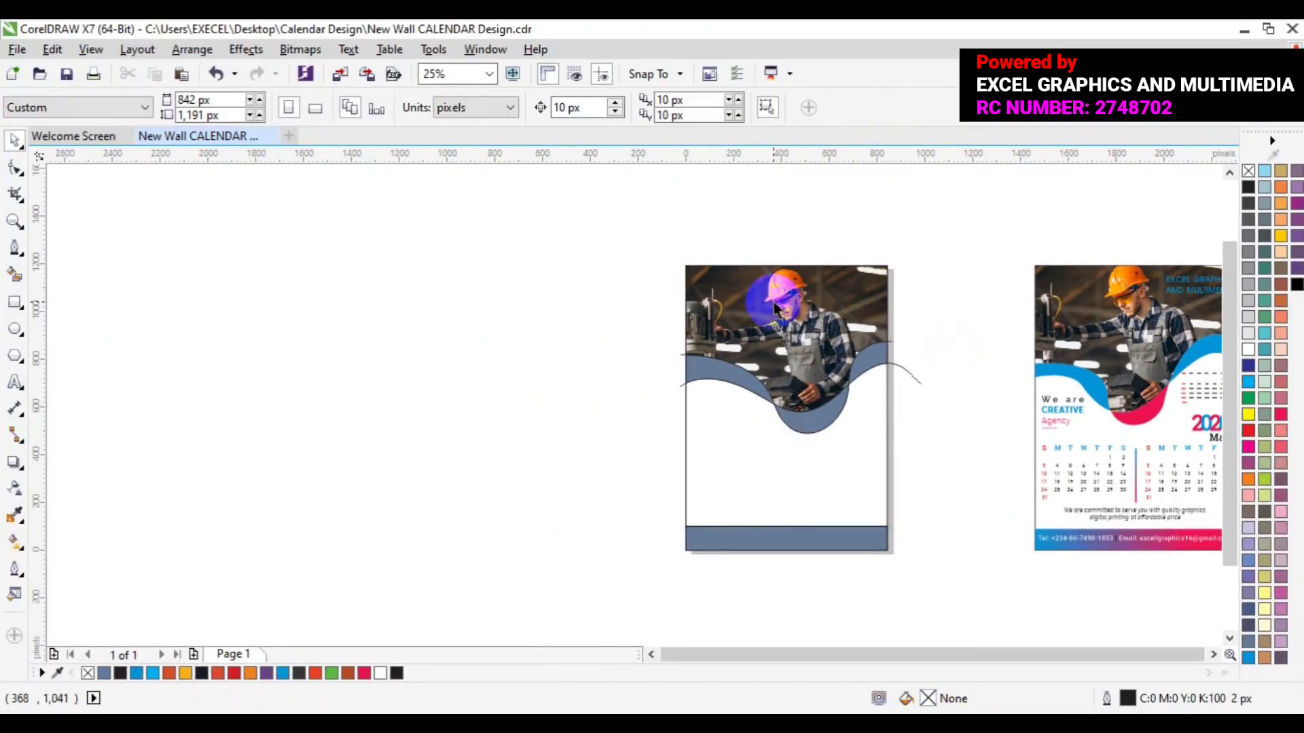
left_click(812, 411)
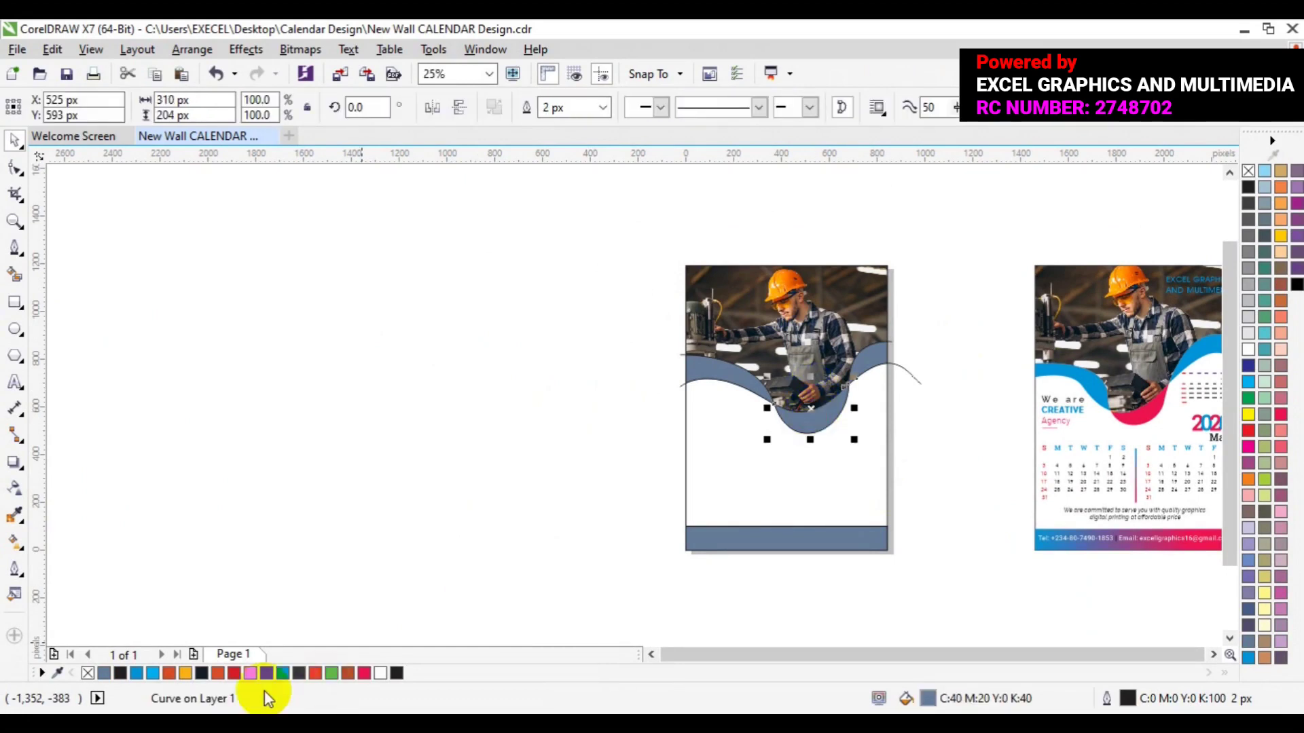
left_click(366, 673)
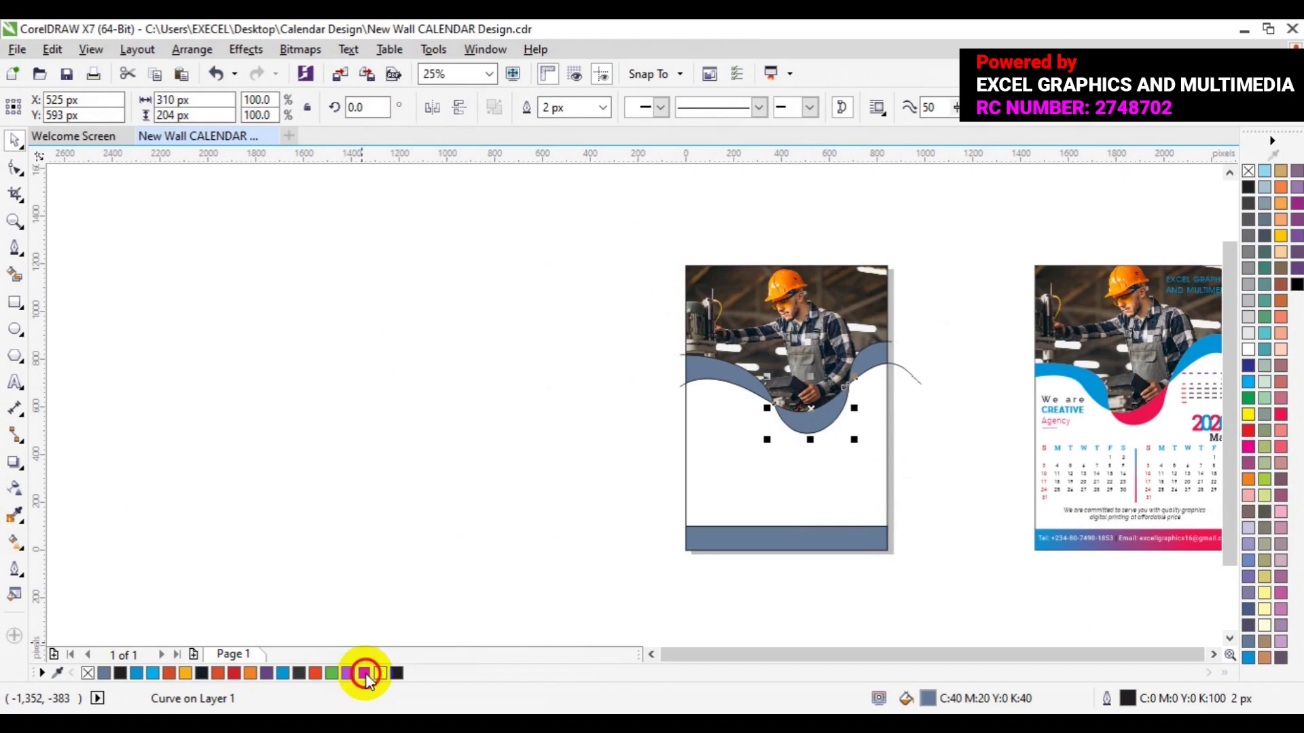
left_click(720, 366)
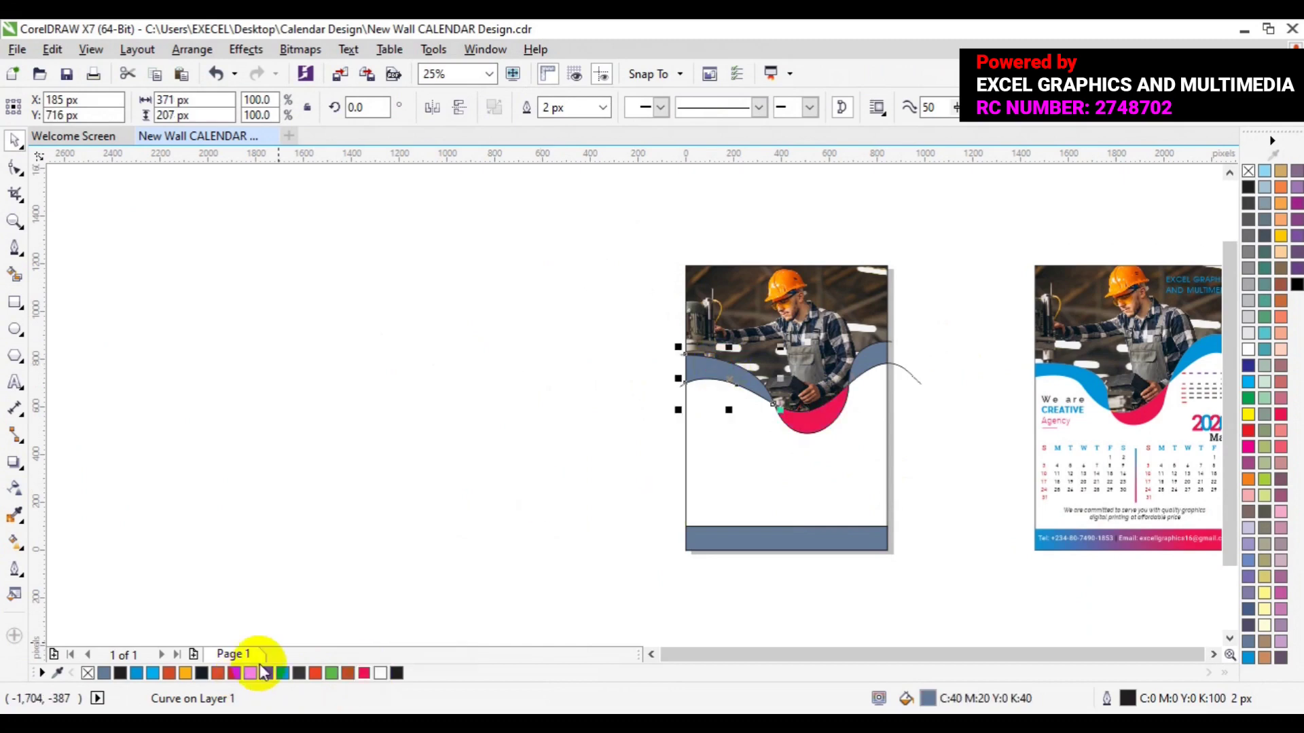
left_click(281, 673)
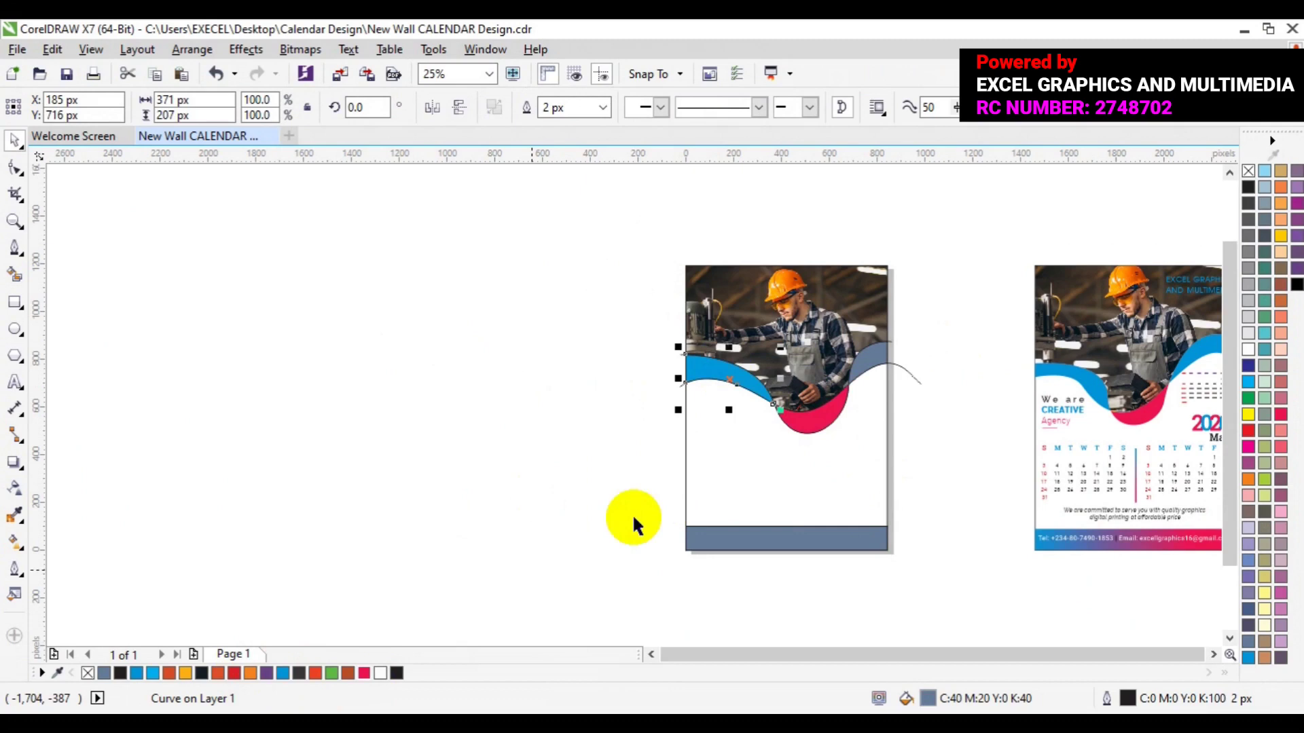
left_click(894, 354)
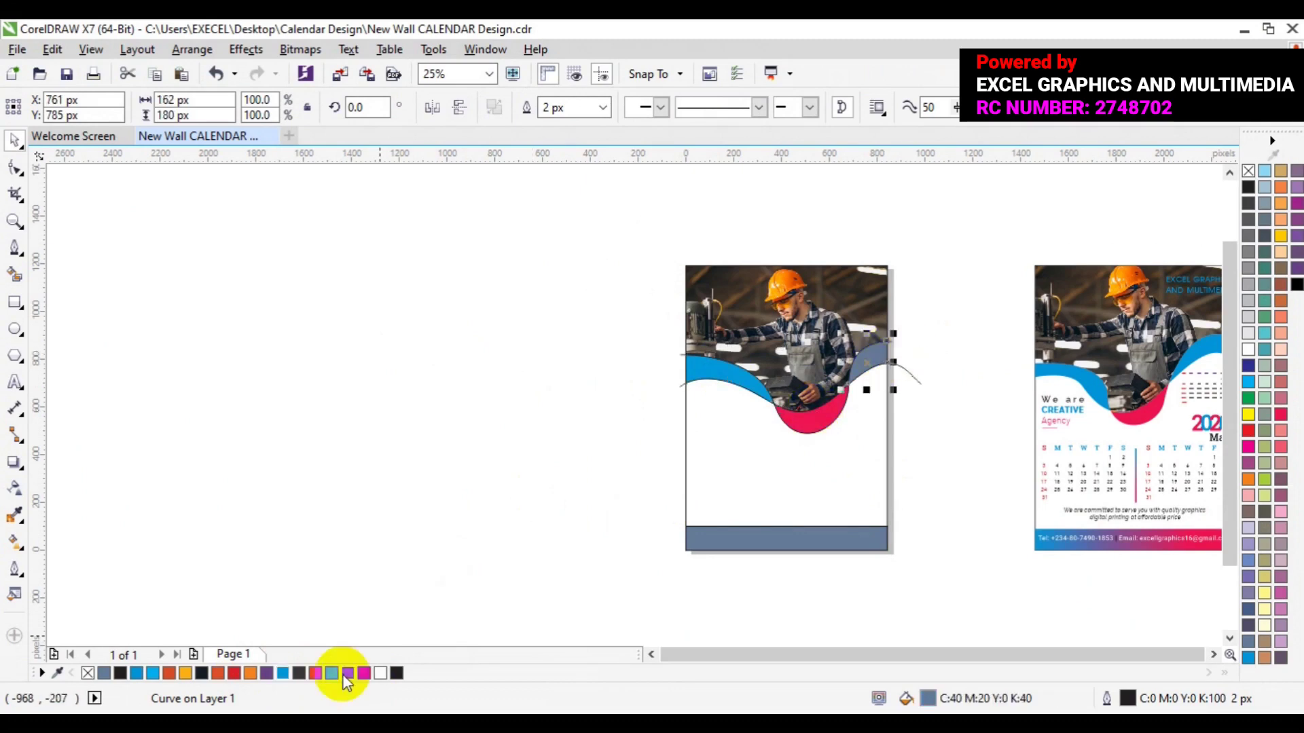
left_click(266, 673)
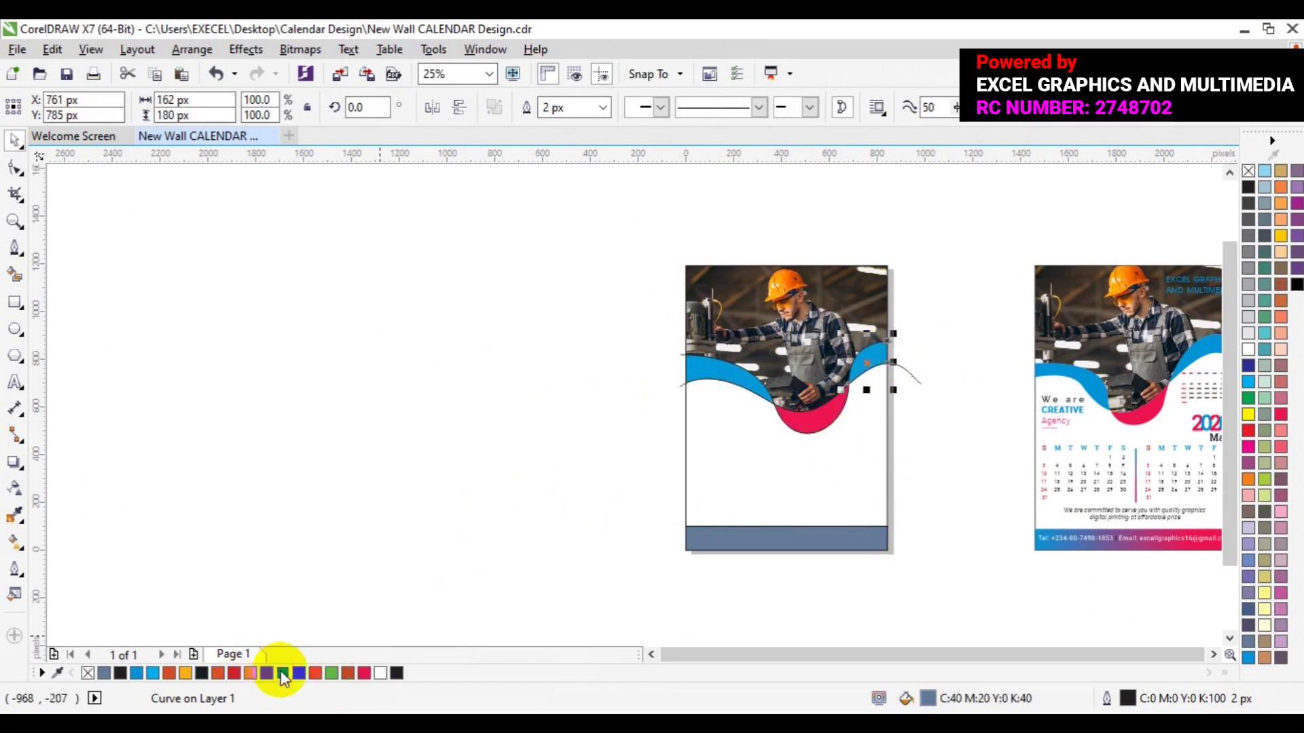
- Remove the outlines from all the header wave shapes
left_click_drag(543, 233, 957, 455)
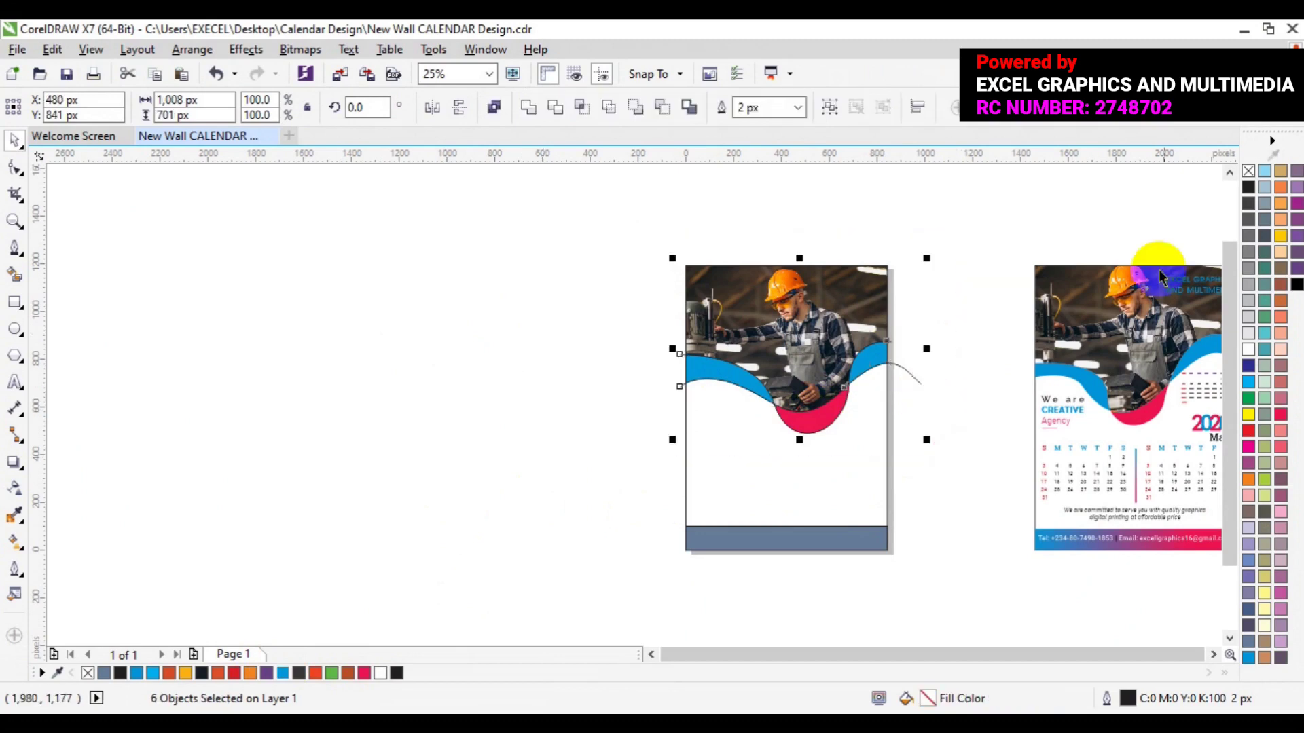
right_click(1250, 169)
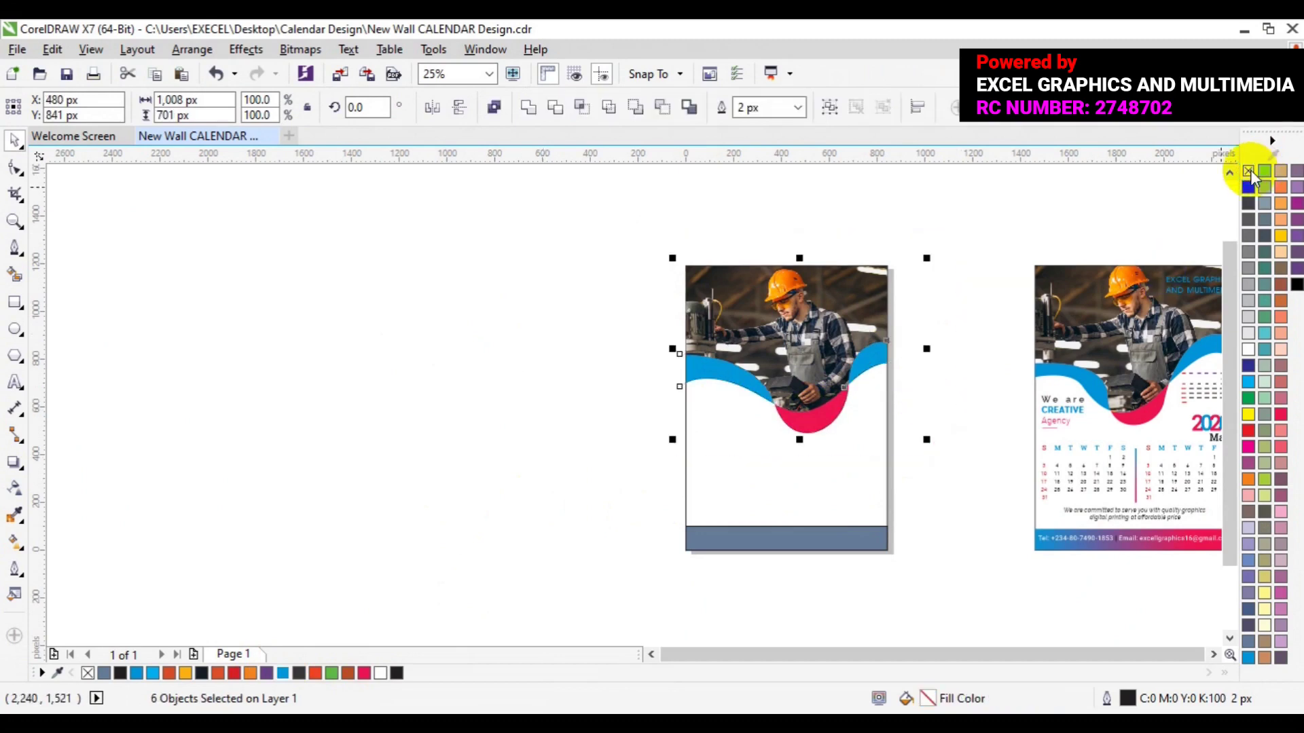
left_click(994, 257)
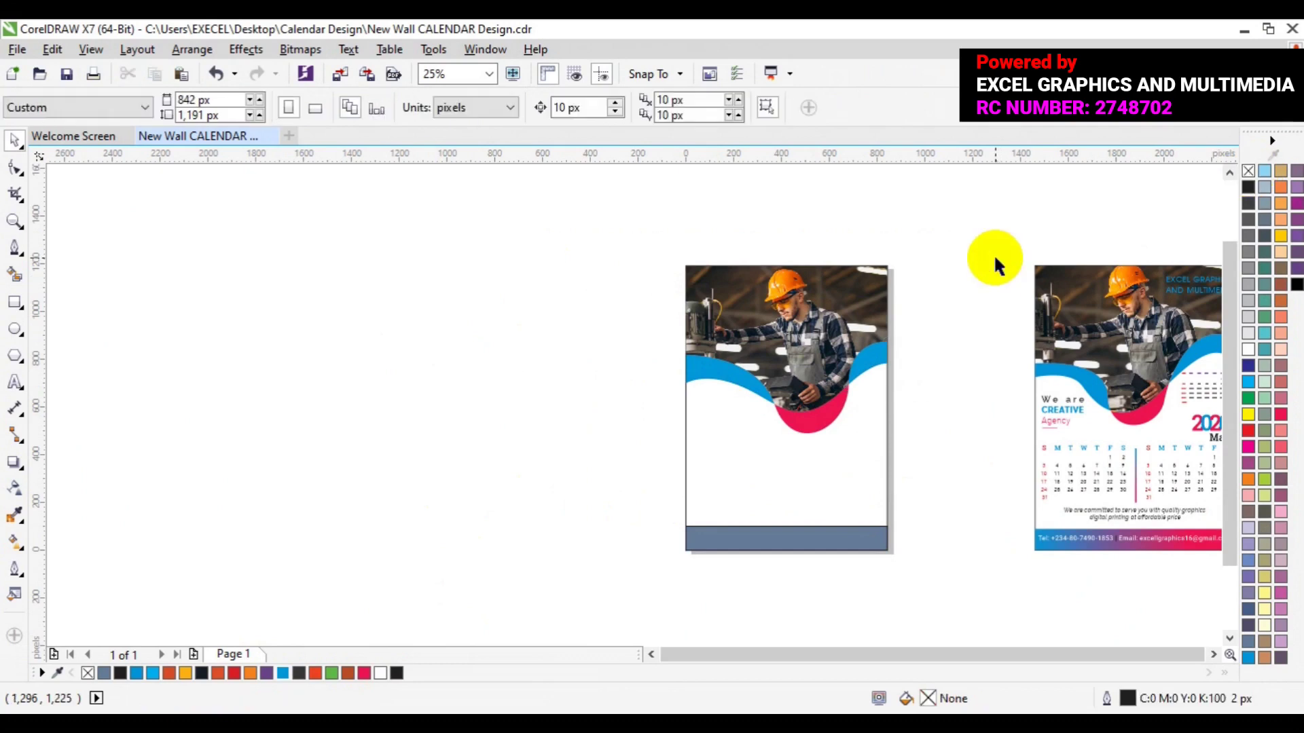
- Give the footer bar a linear fountain fill ending in Neon Red pink
left_click(790, 541)
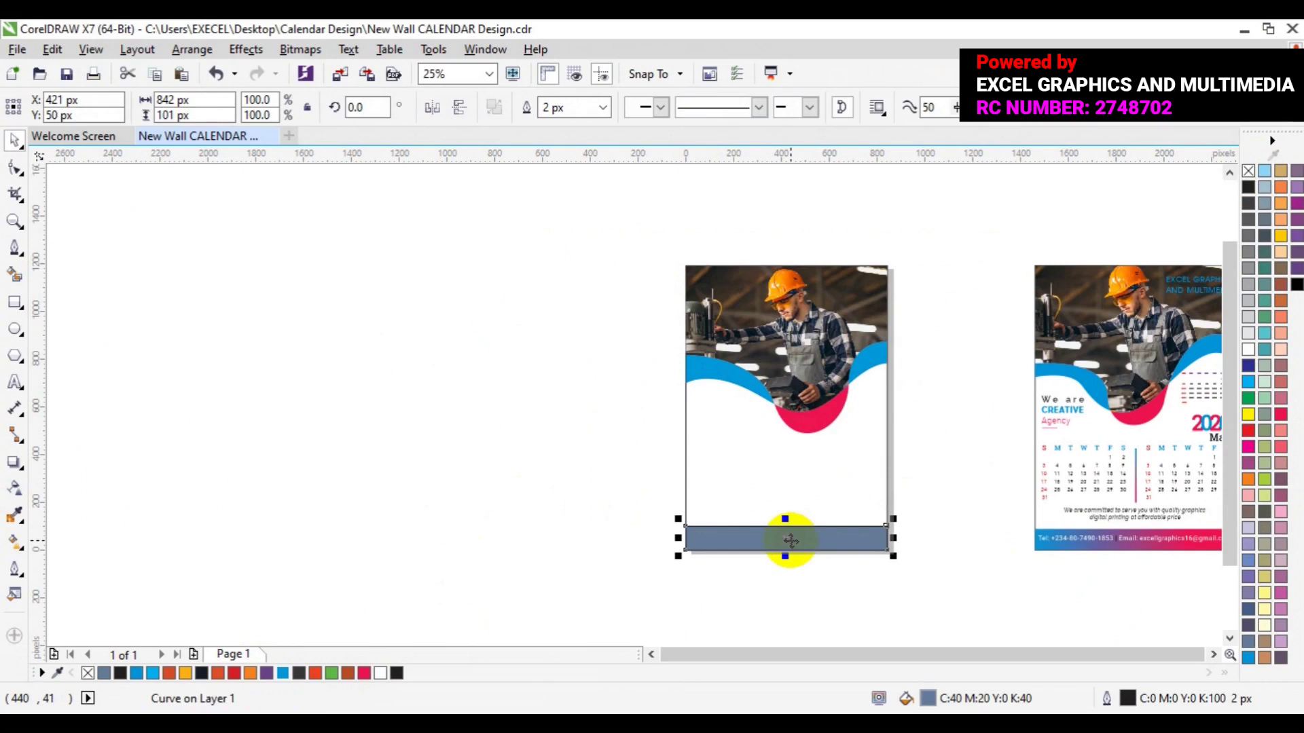
left_click(19, 541)
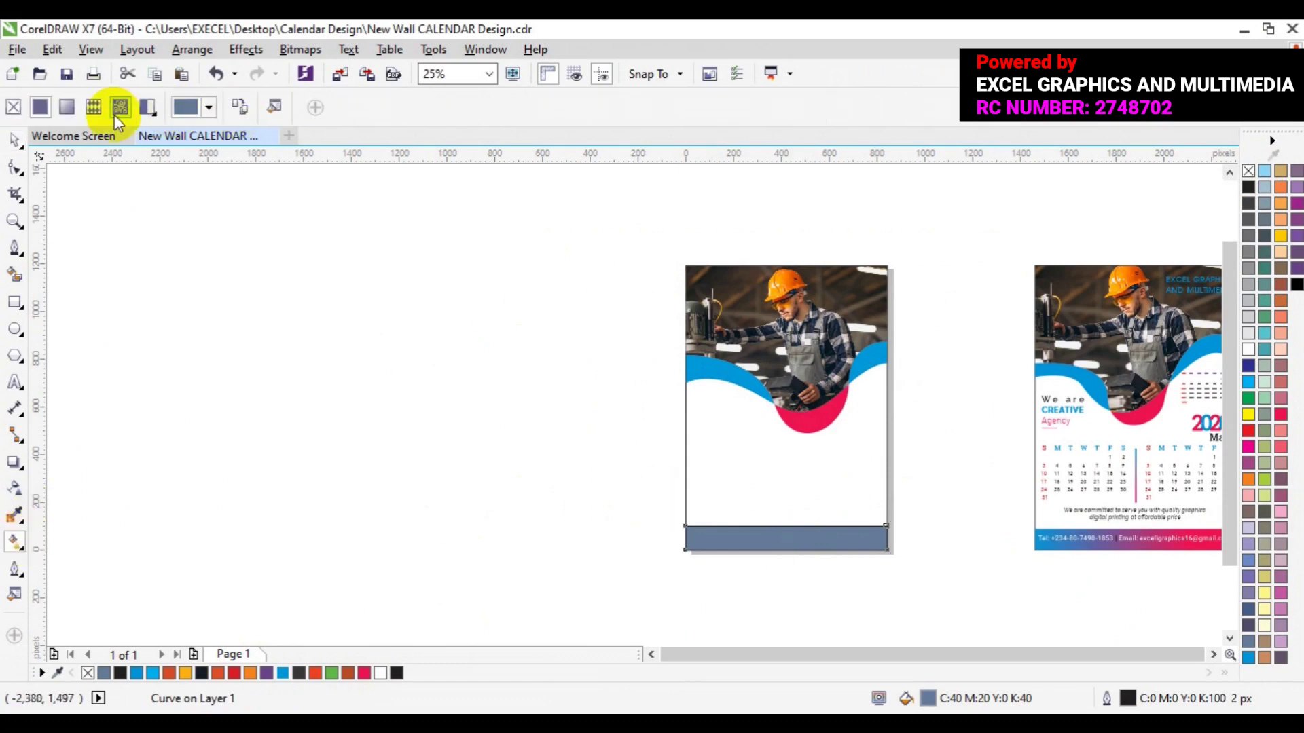
left_click(68, 110)
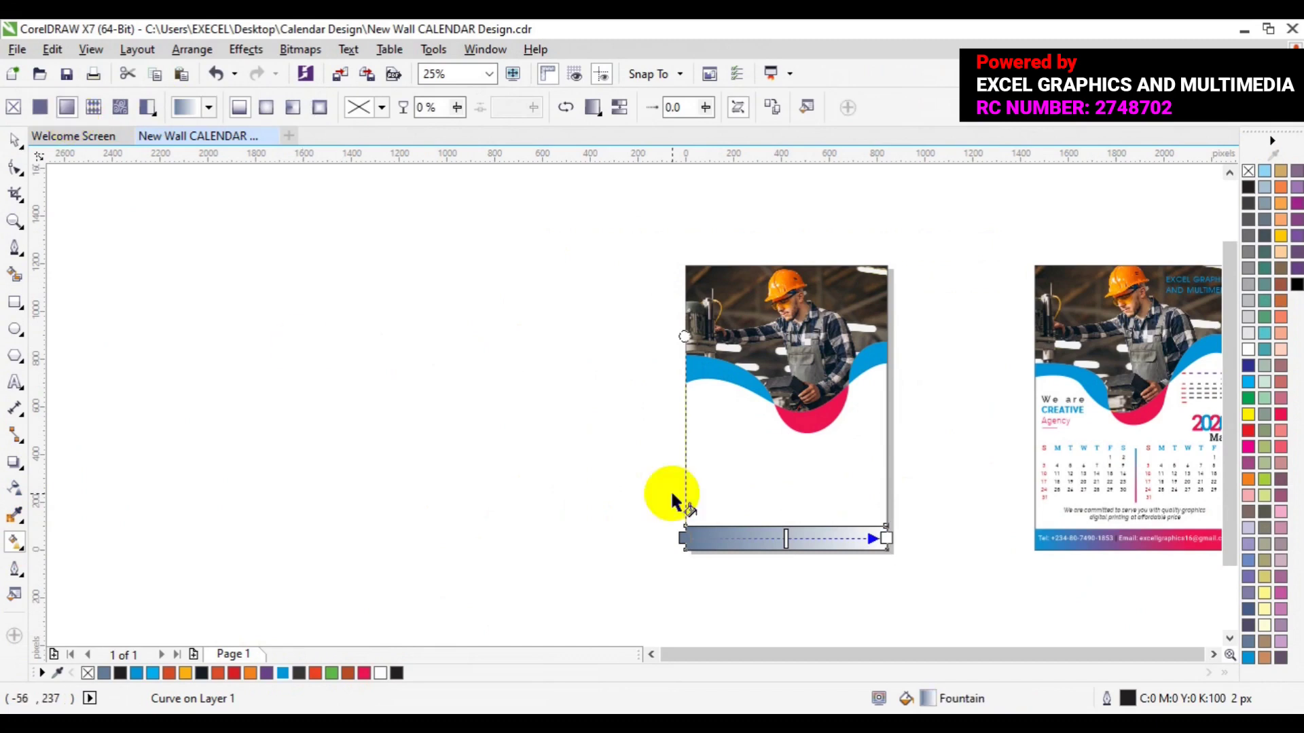
left_click(888, 540)
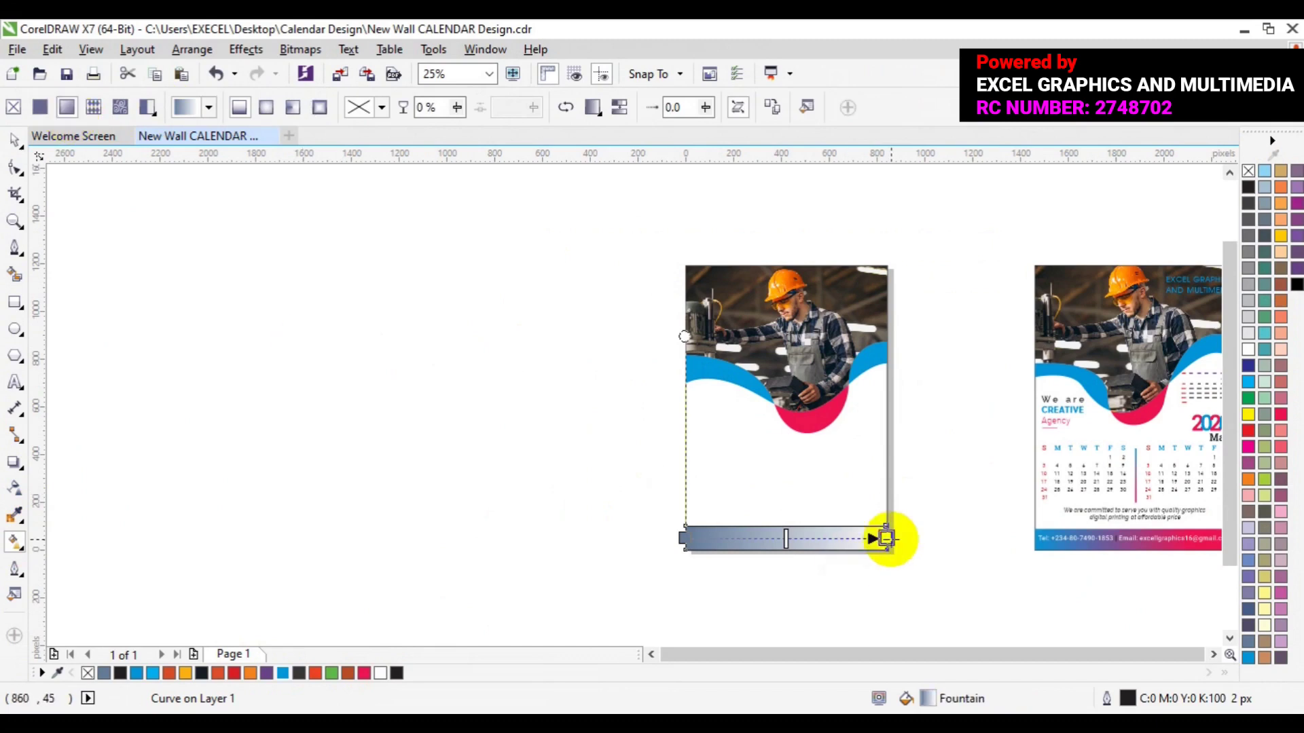
left_click(854, 568)
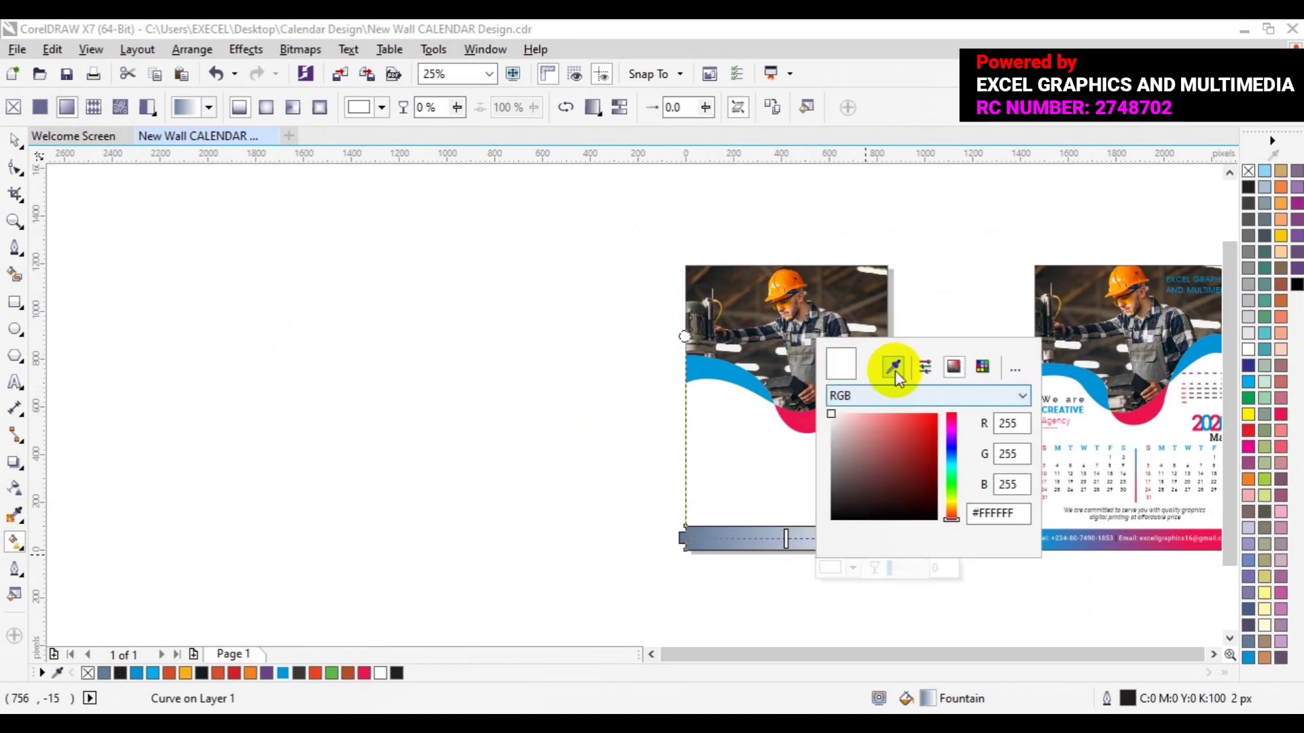
left_click(893, 369)
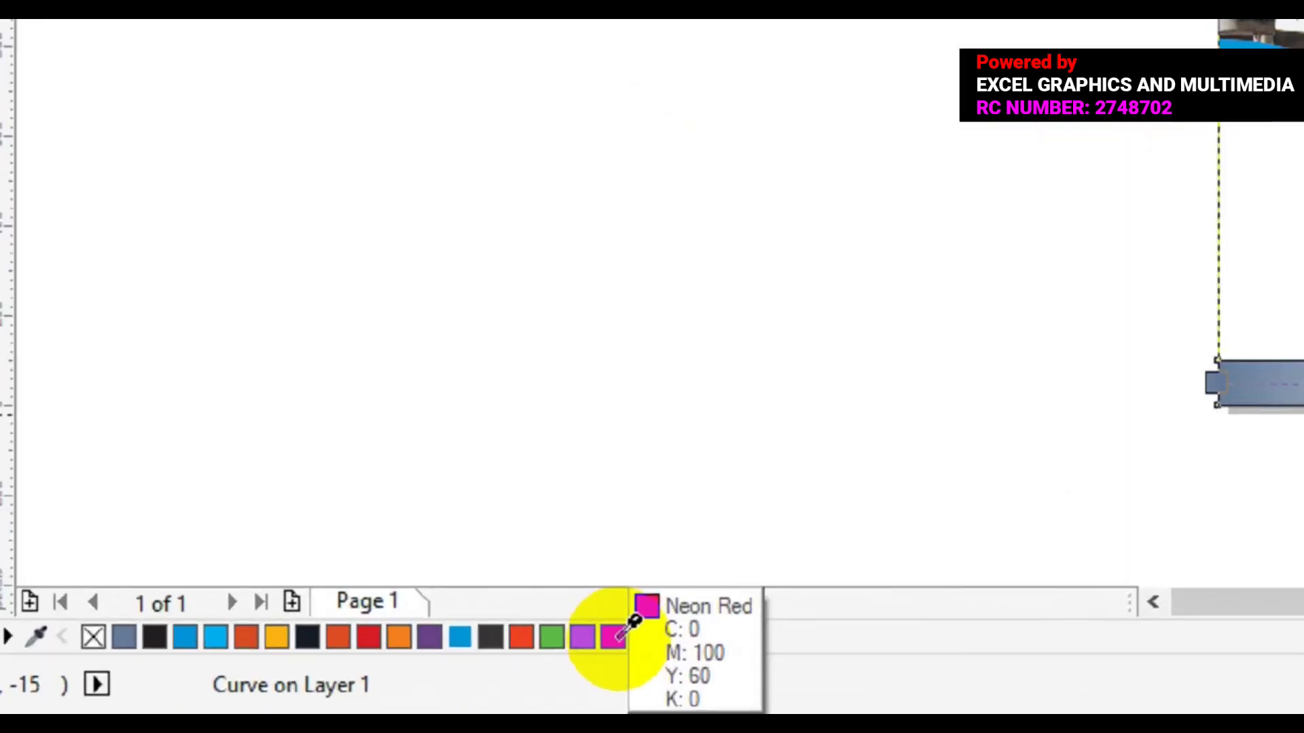
left_click(615, 636)
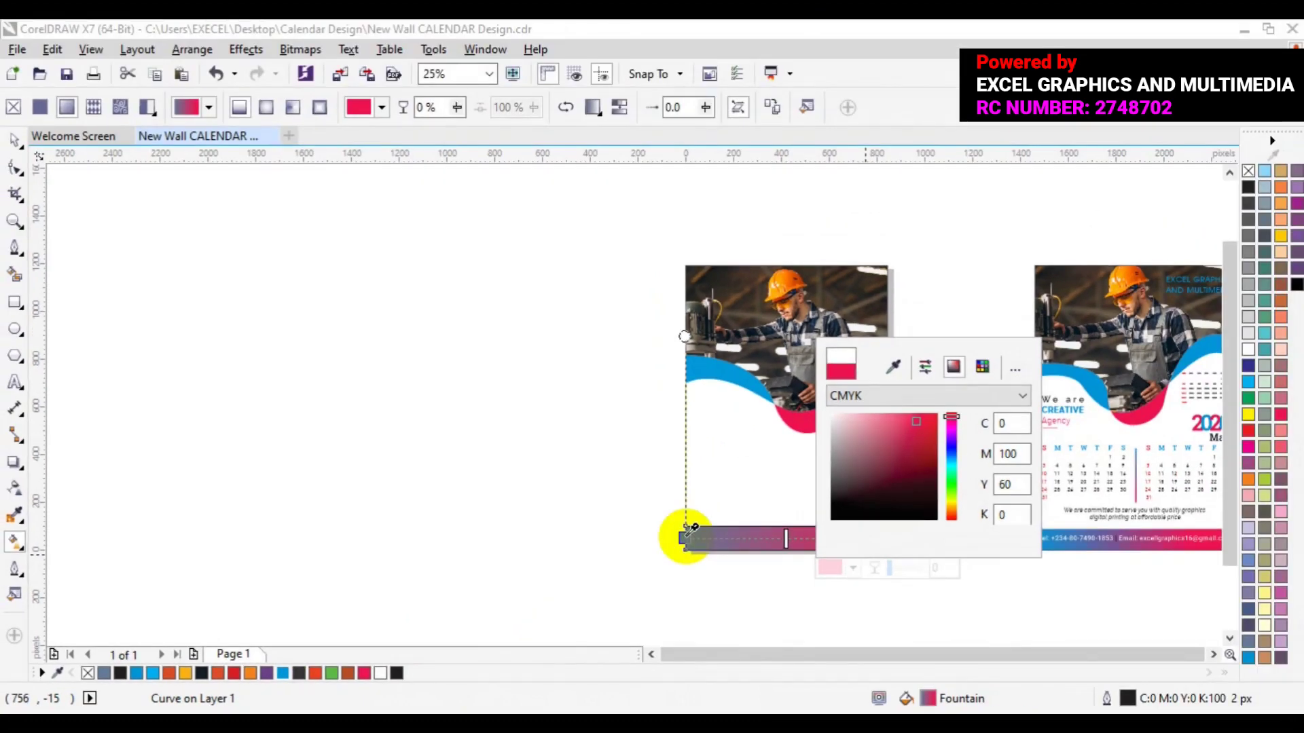
left_click(869, 484)
- Set the footer gradient's start colour to bright blue #0098DA
left_click(684, 537)
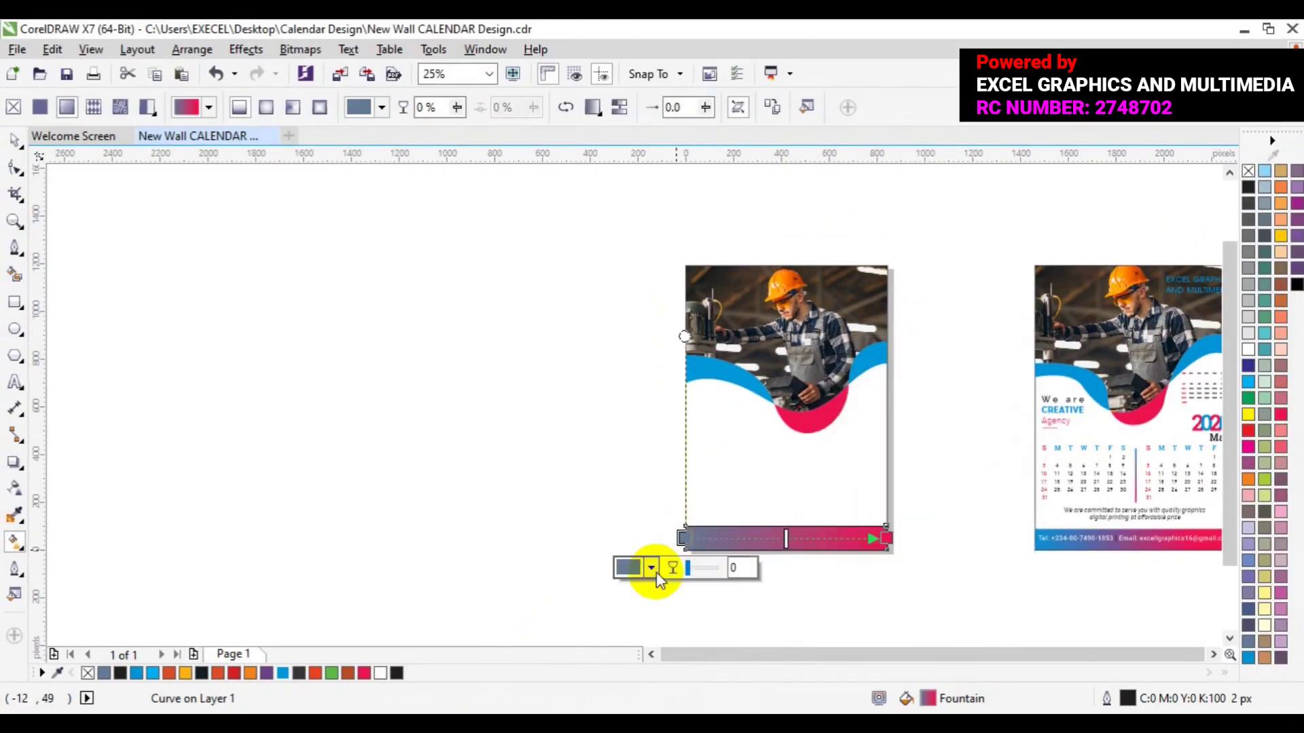
left_click(651, 568)
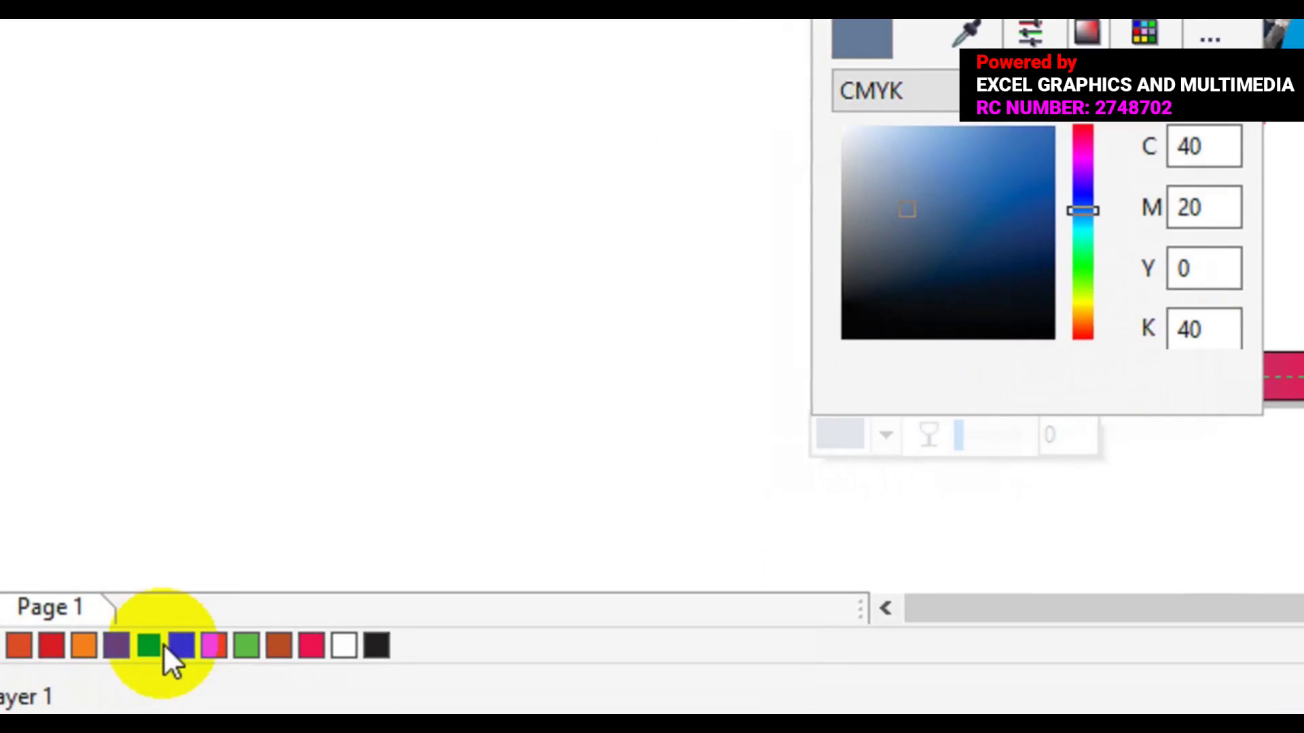
left_click(999, 26)
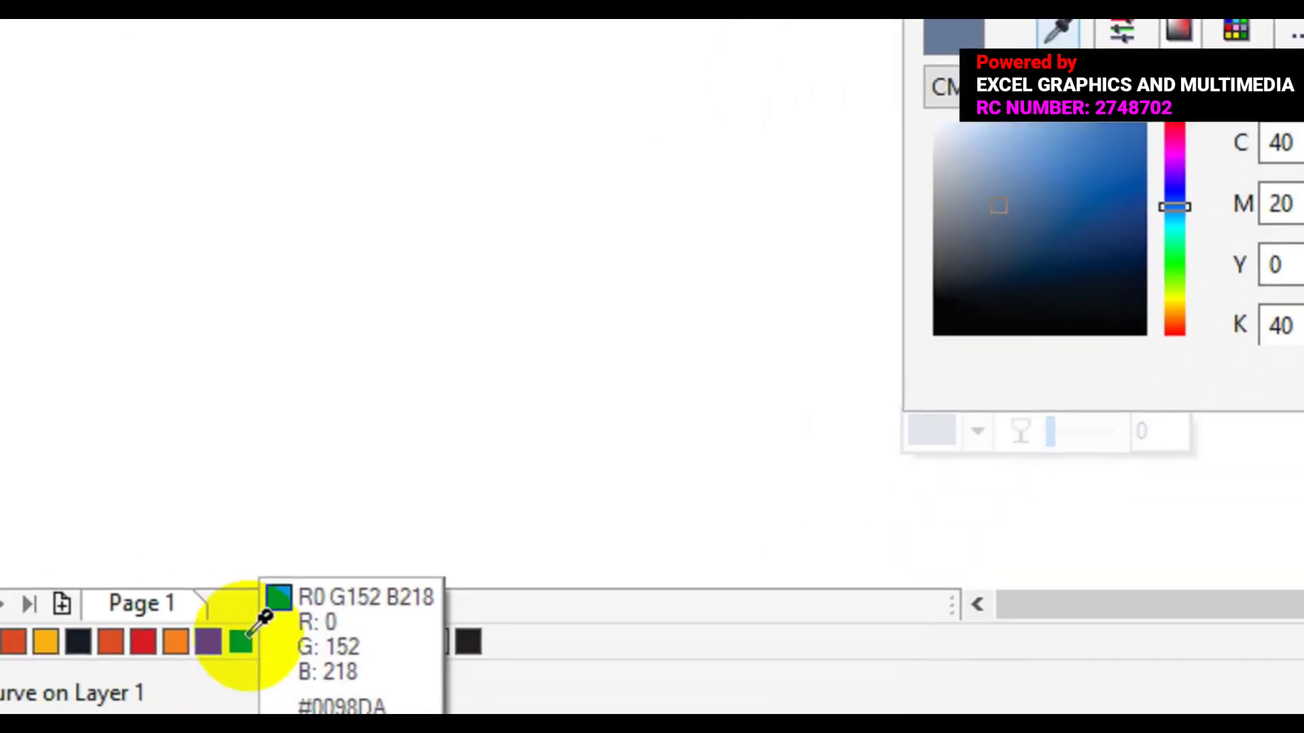
left_click(285, 621)
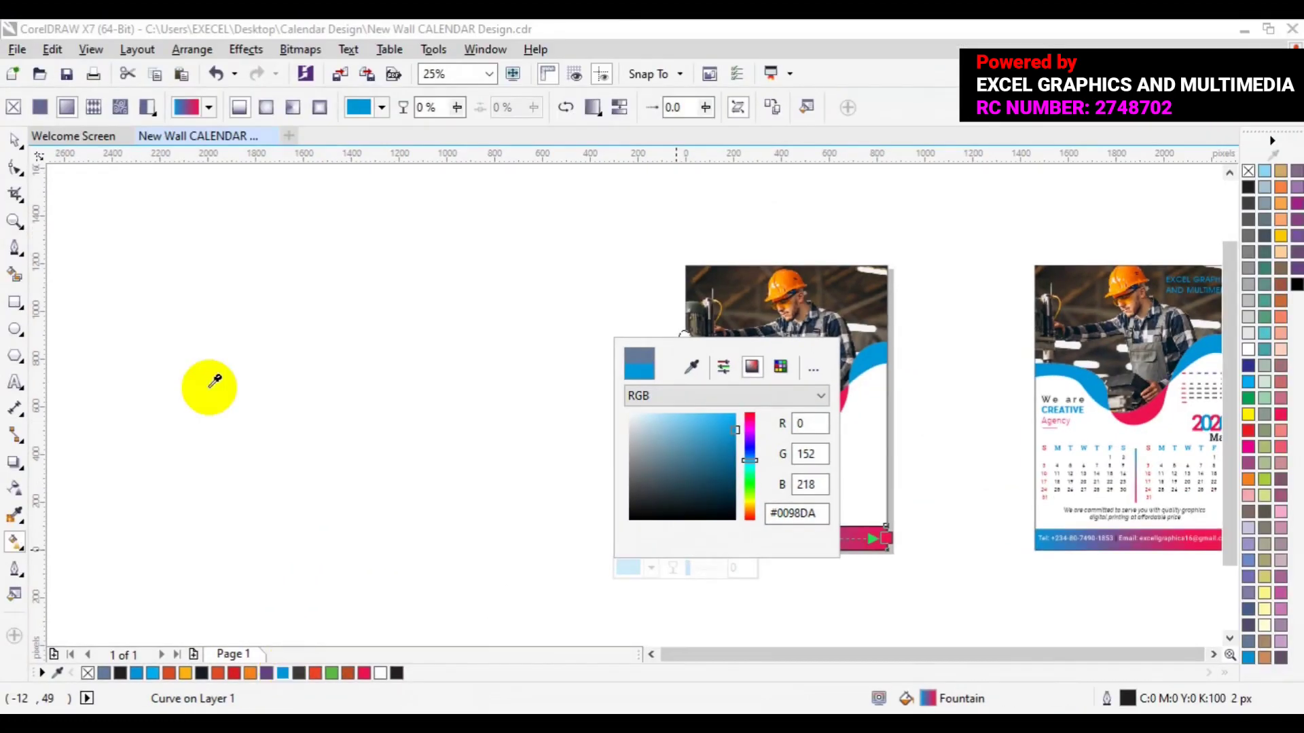
left_click(14, 142)
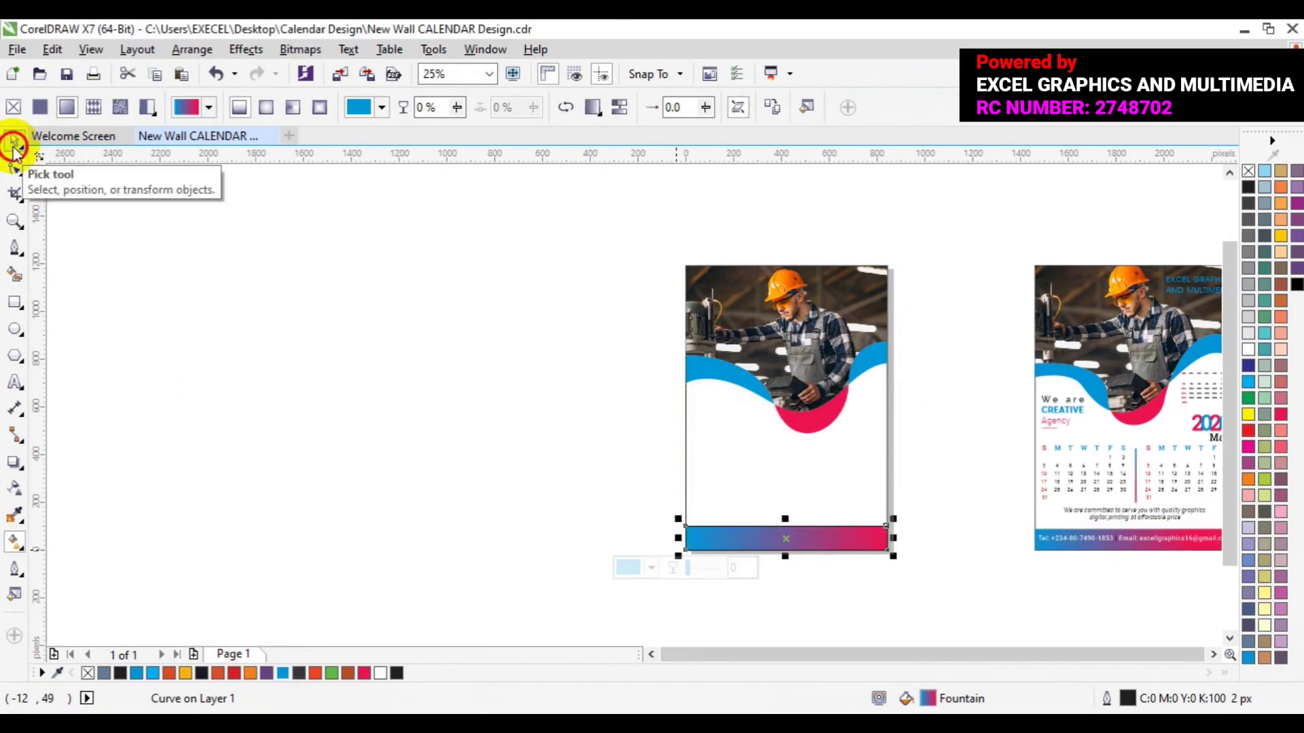
- Group the finished sample calendar's 17 objects together
left_click(473, 284)
left_click_drag(473, 284, 924, 593)
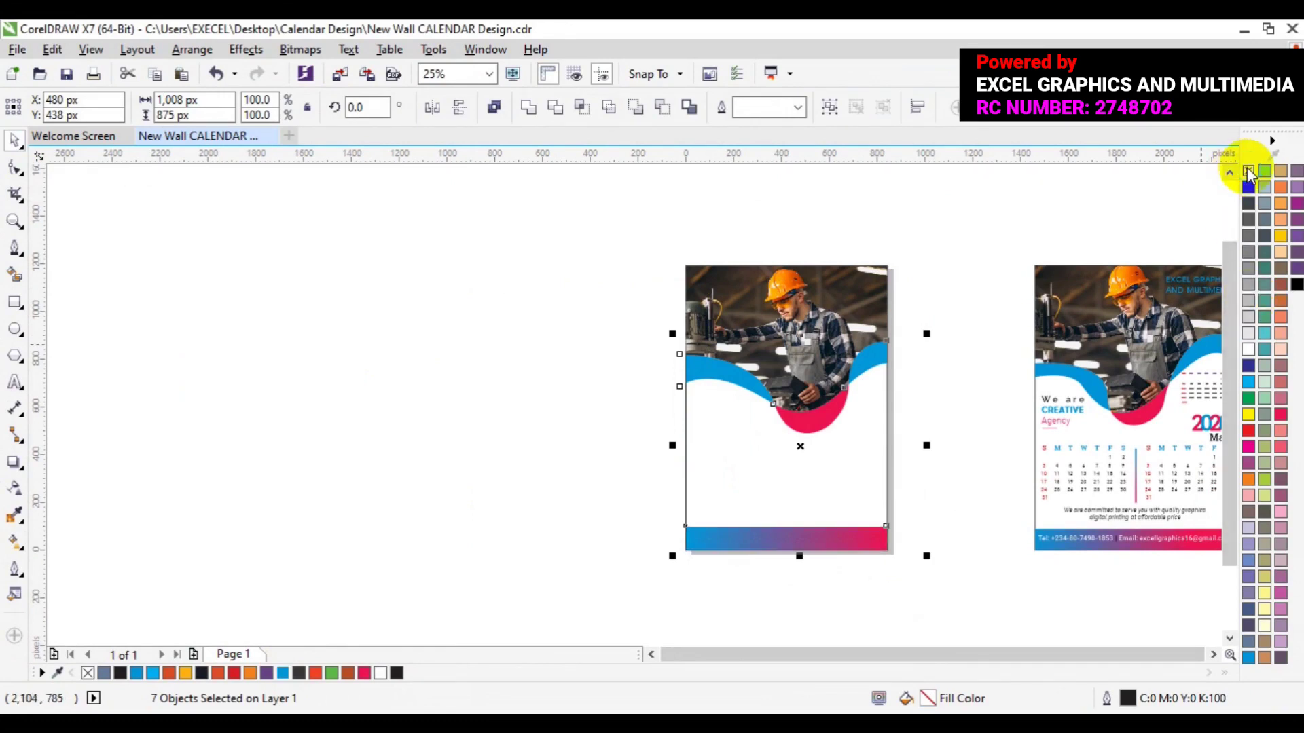
left_click(967, 281)
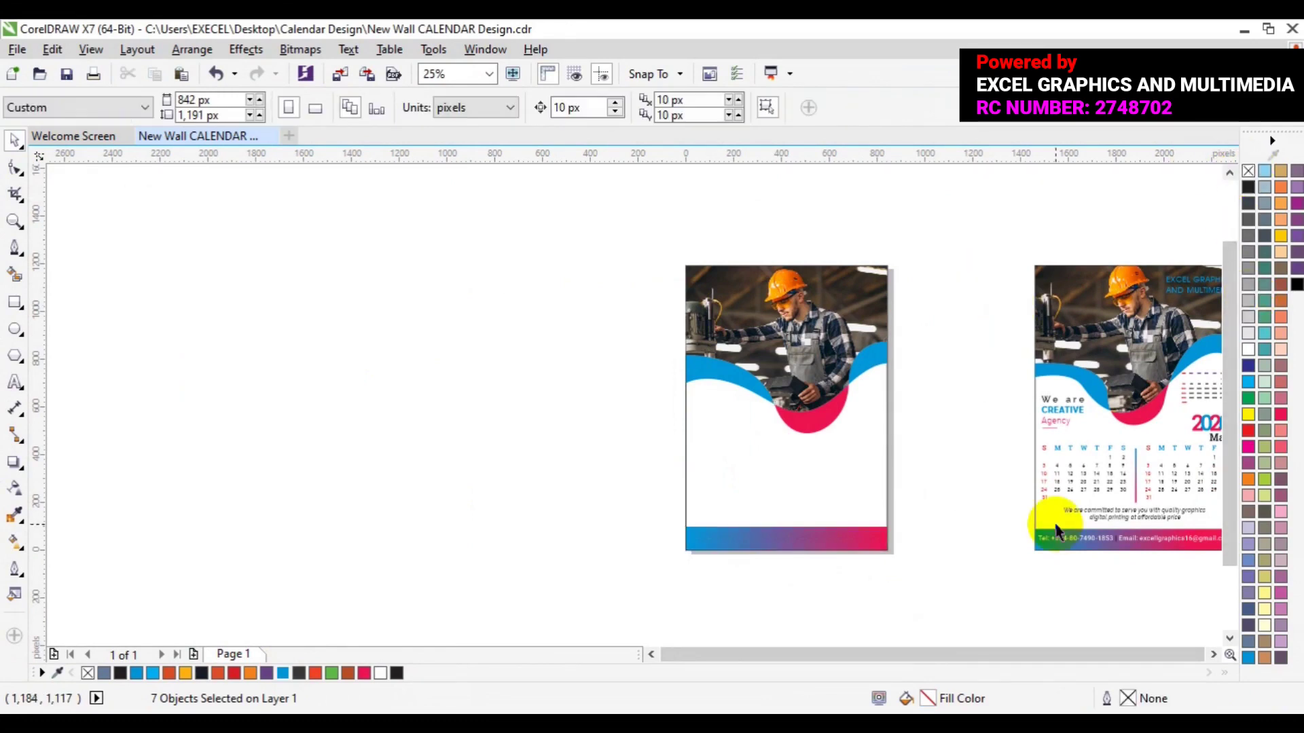
left_click(1213, 653)
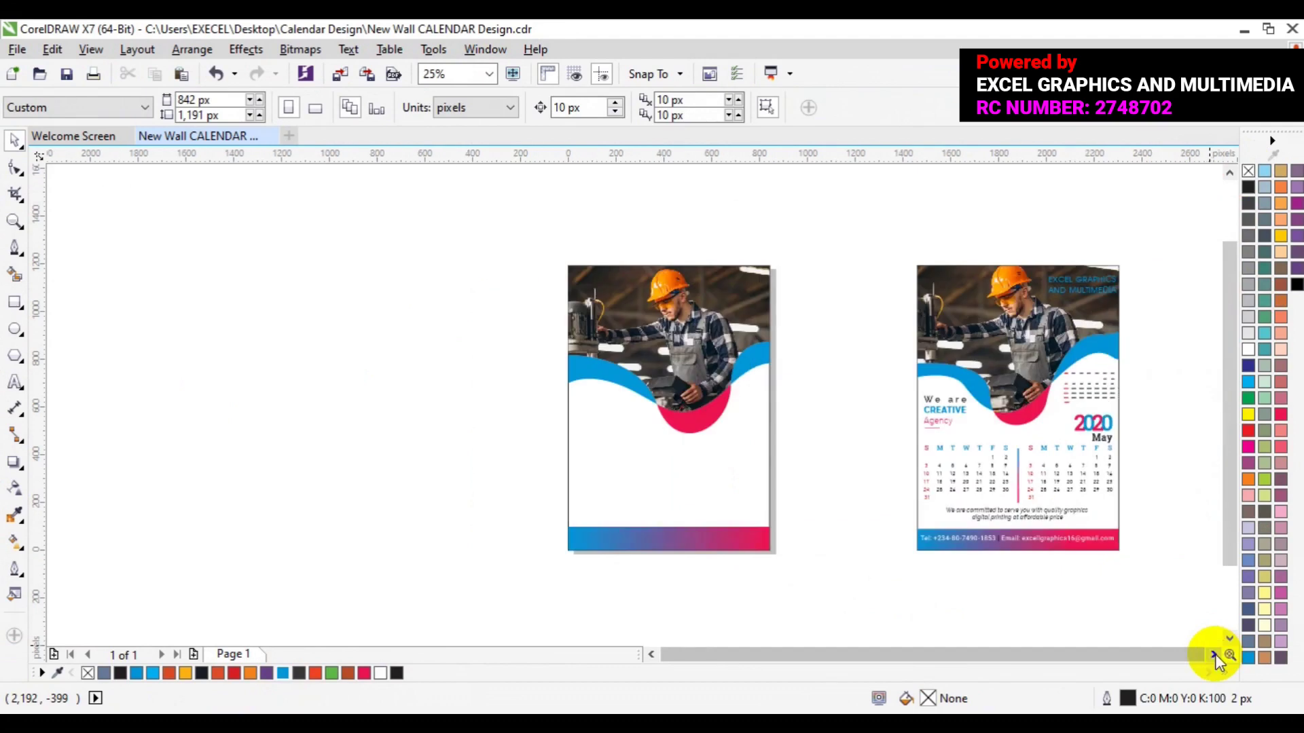
left_click(947, 486)
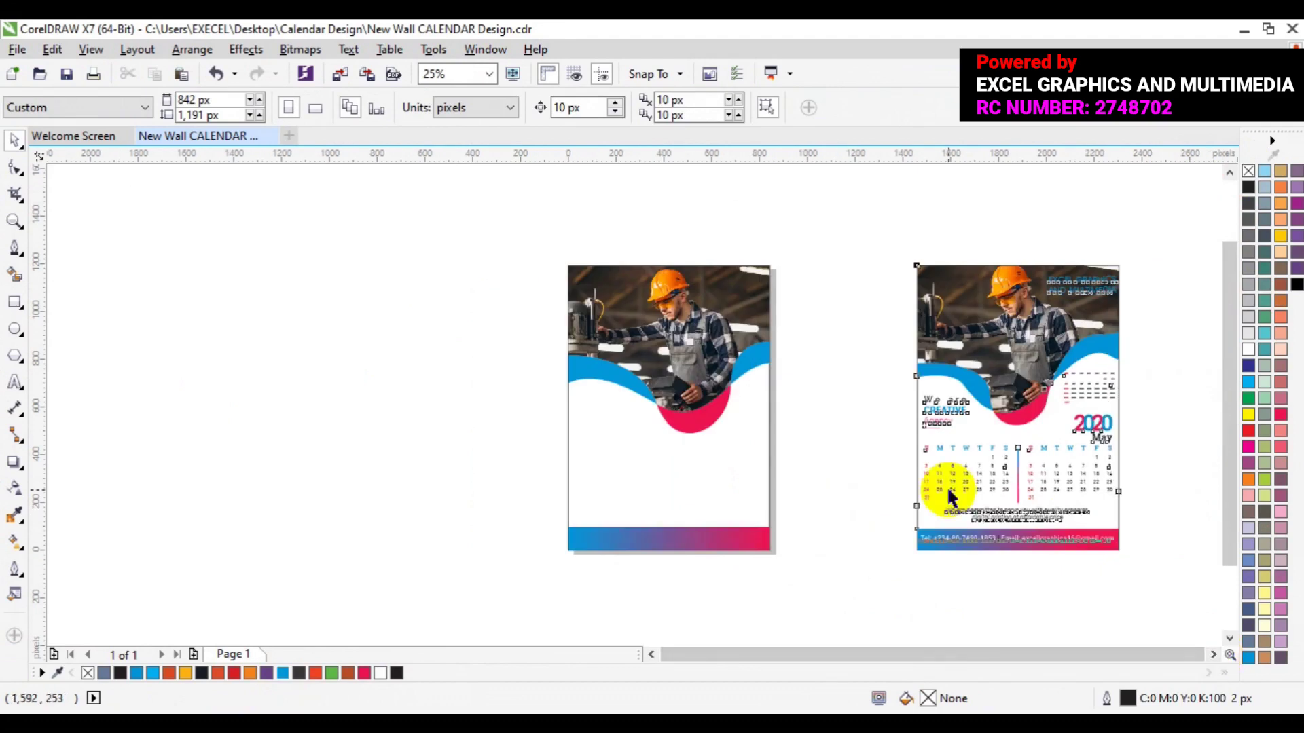
left_click(602, 114)
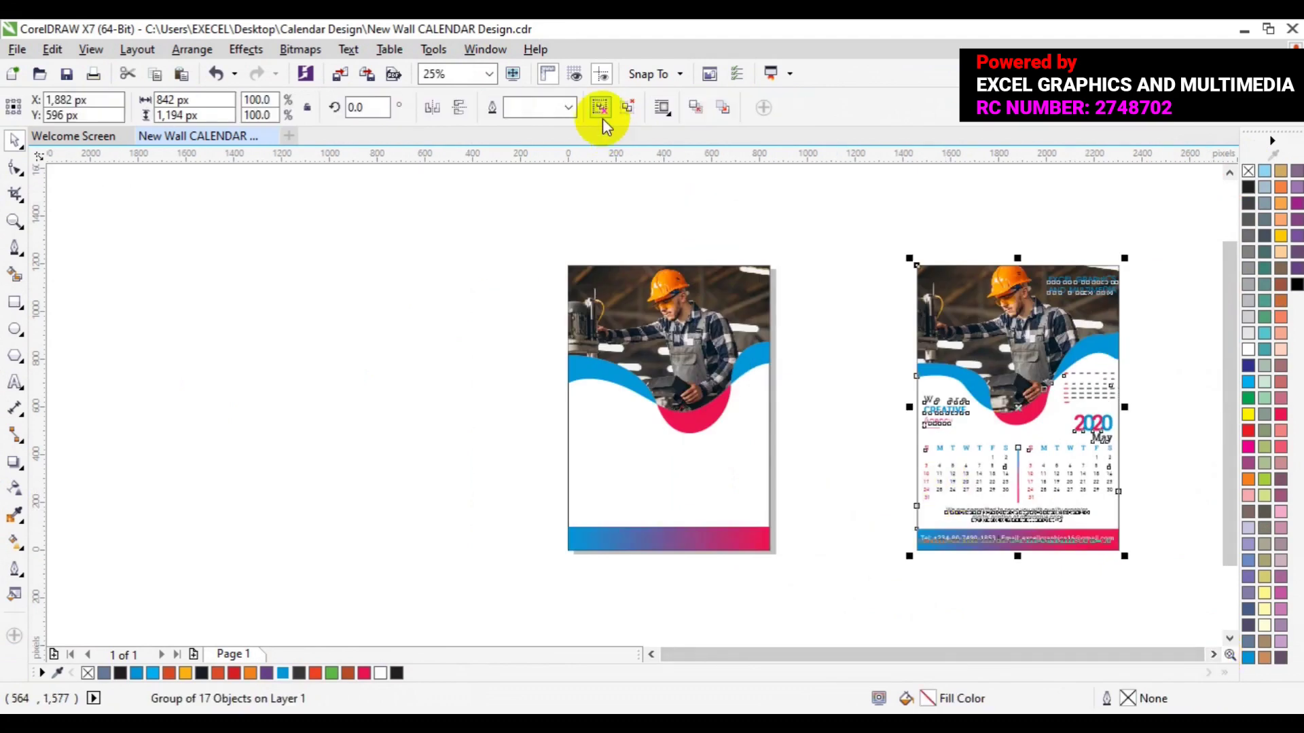
left_click(443, 291)
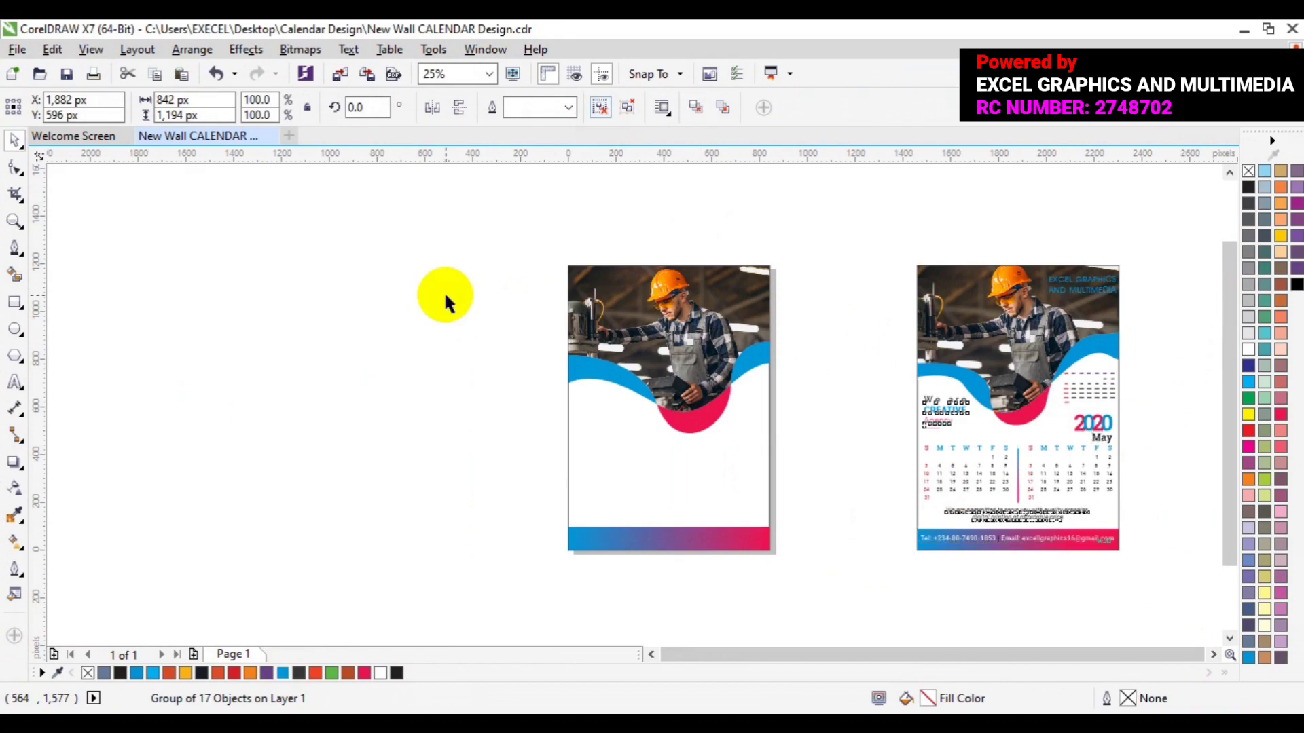
- Drag the 'We are CREATIVE Agency' text and the dot grid beside 2020 onto the left page
left_click(937, 406)
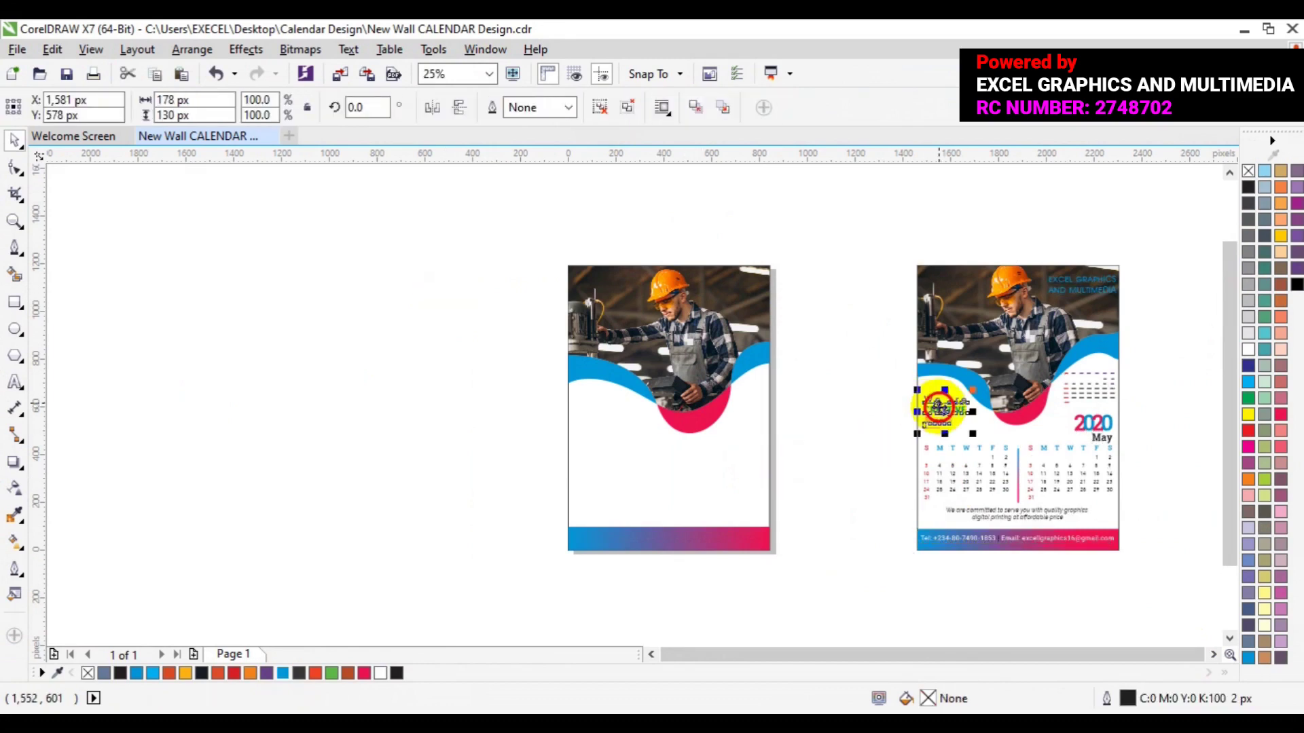
left_click_drag(937, 406, 1088, 401)
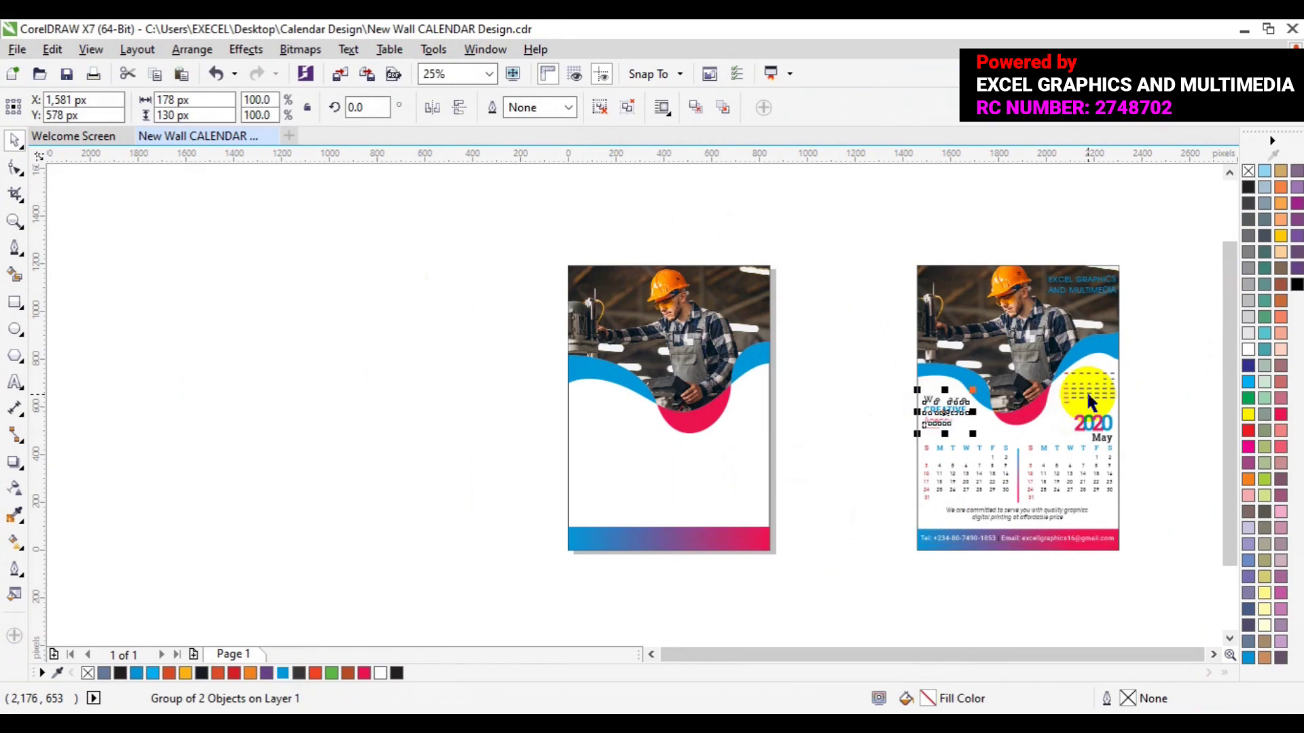
left_click(1089, 400, "shift")
mouse_move(1088, 395)
left_mouse_down()
mouse_move(981, 427)
mouse_move(738, 467)
left_mouse_up()
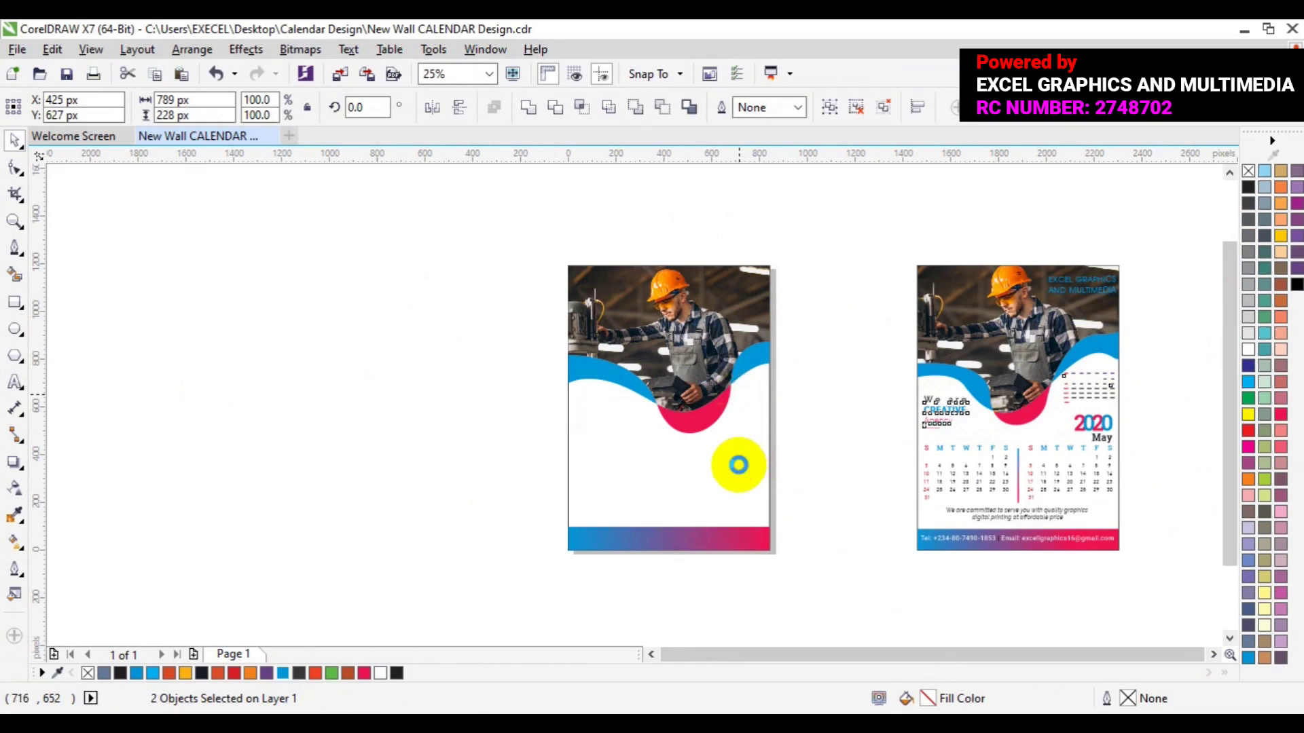
- Scale the dot grid down to about 70% (145 × 93 px) and position it beside the pink wave
left_click(869, 429)
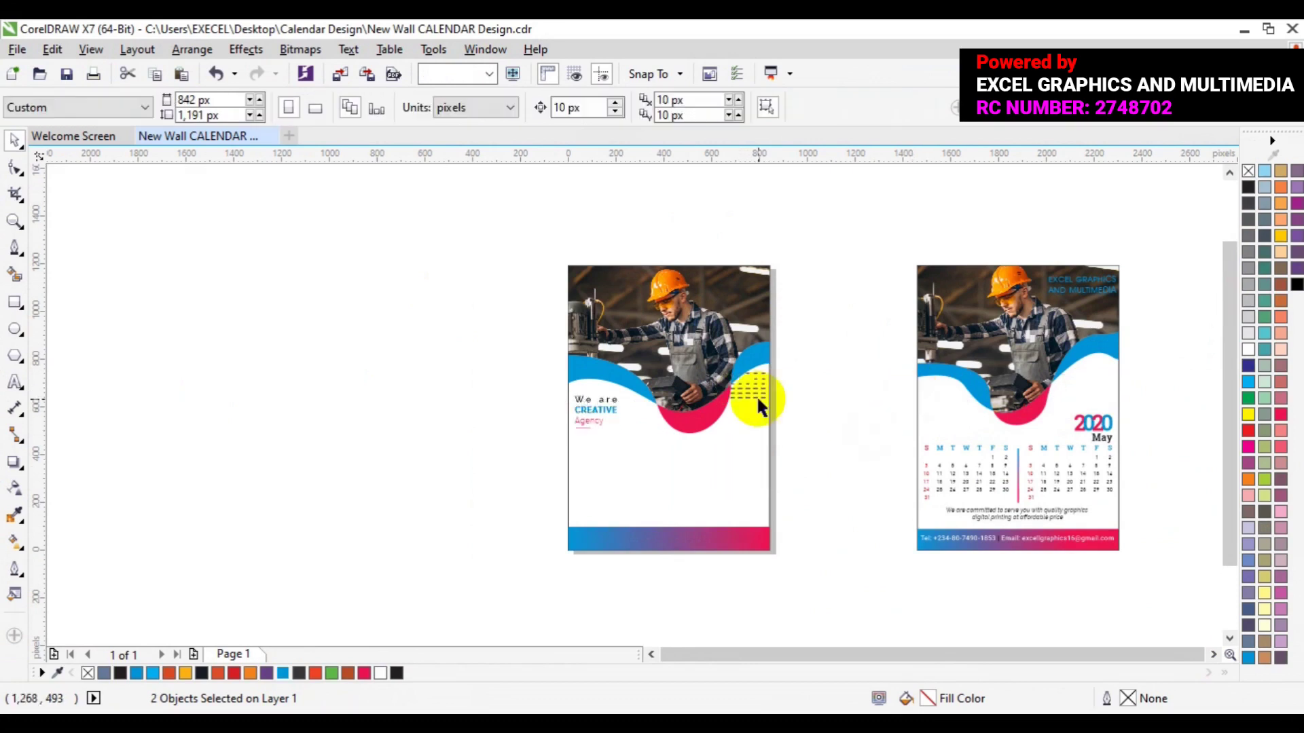
left_click(753, 394)
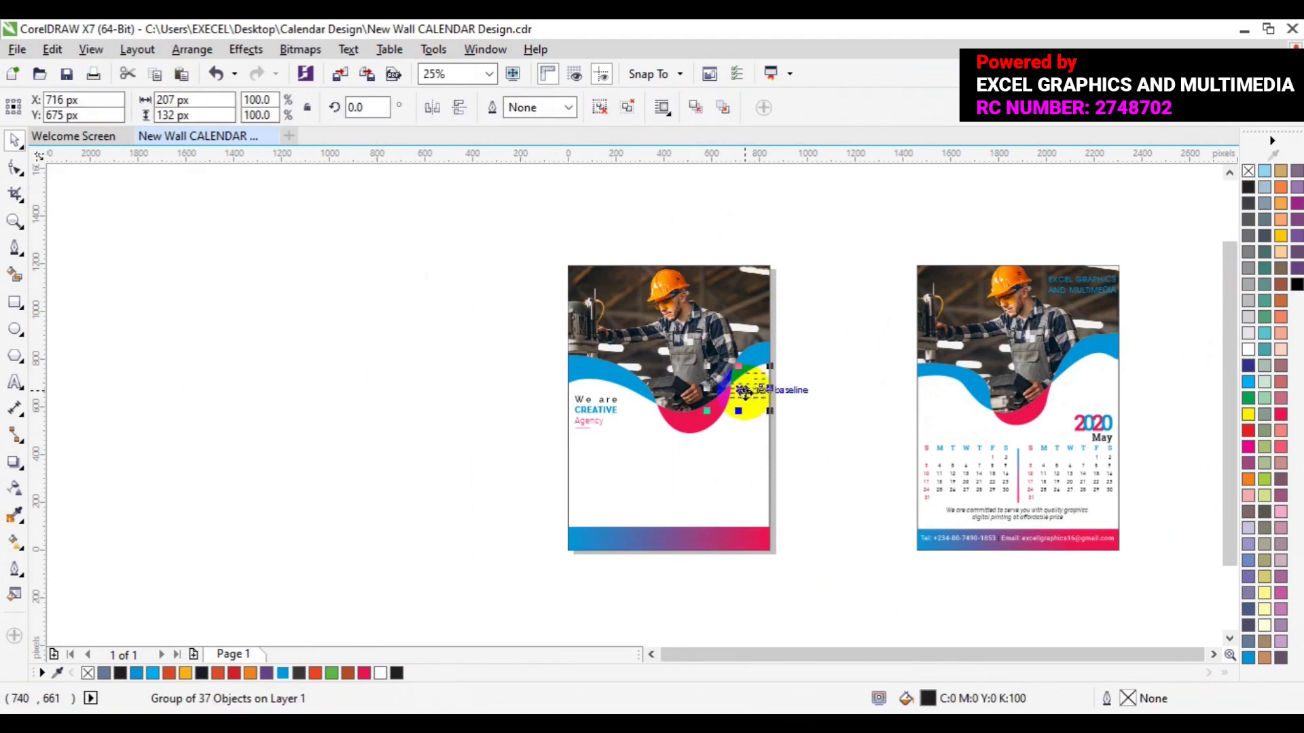
left_click_drag(744, 391, 751, 413)
left_click(751, 413)
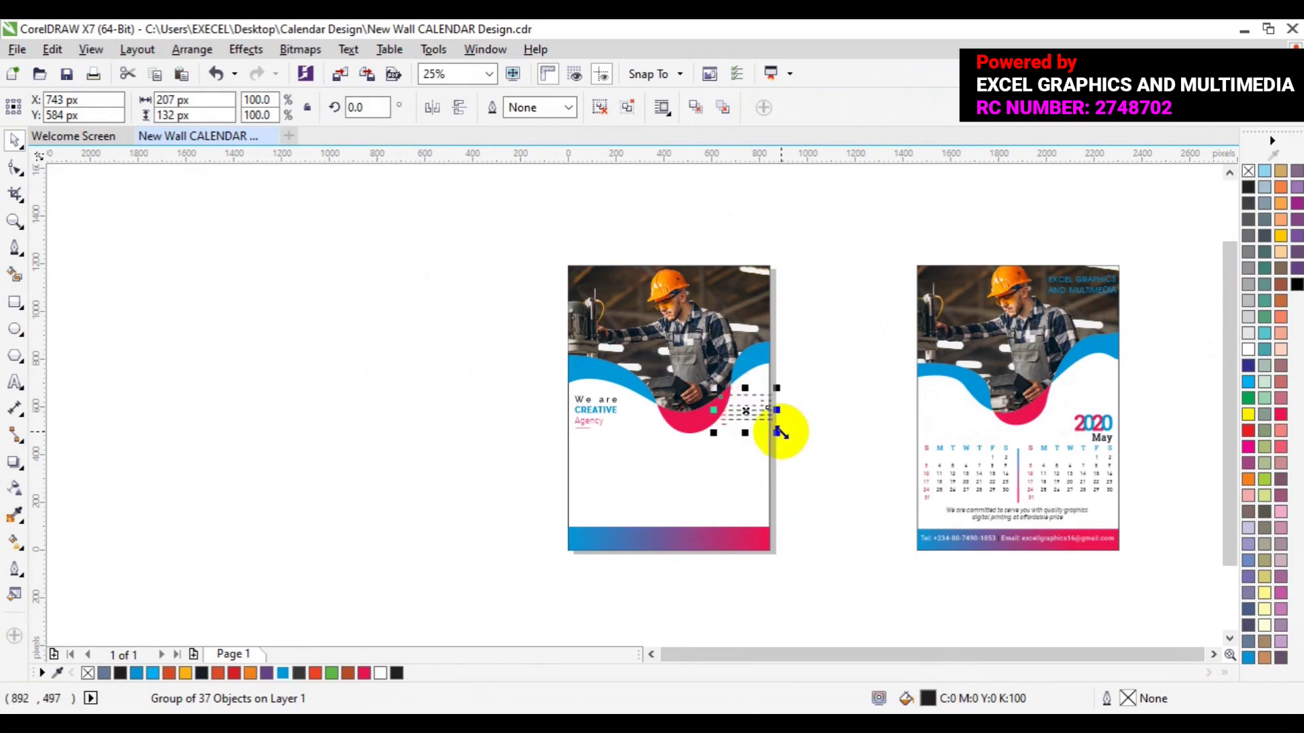
left_click_drag(778, 432, 767, 424)
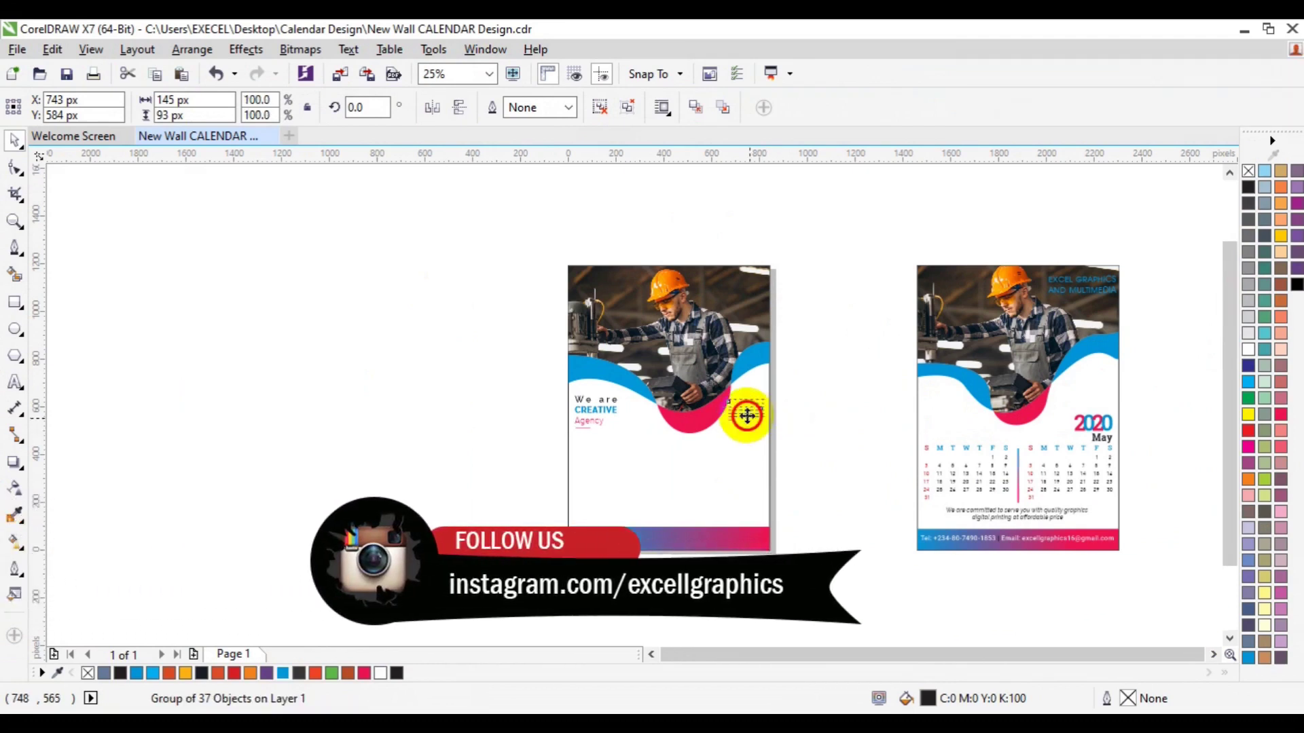
left_click_drag(747, 414, 747, 411)
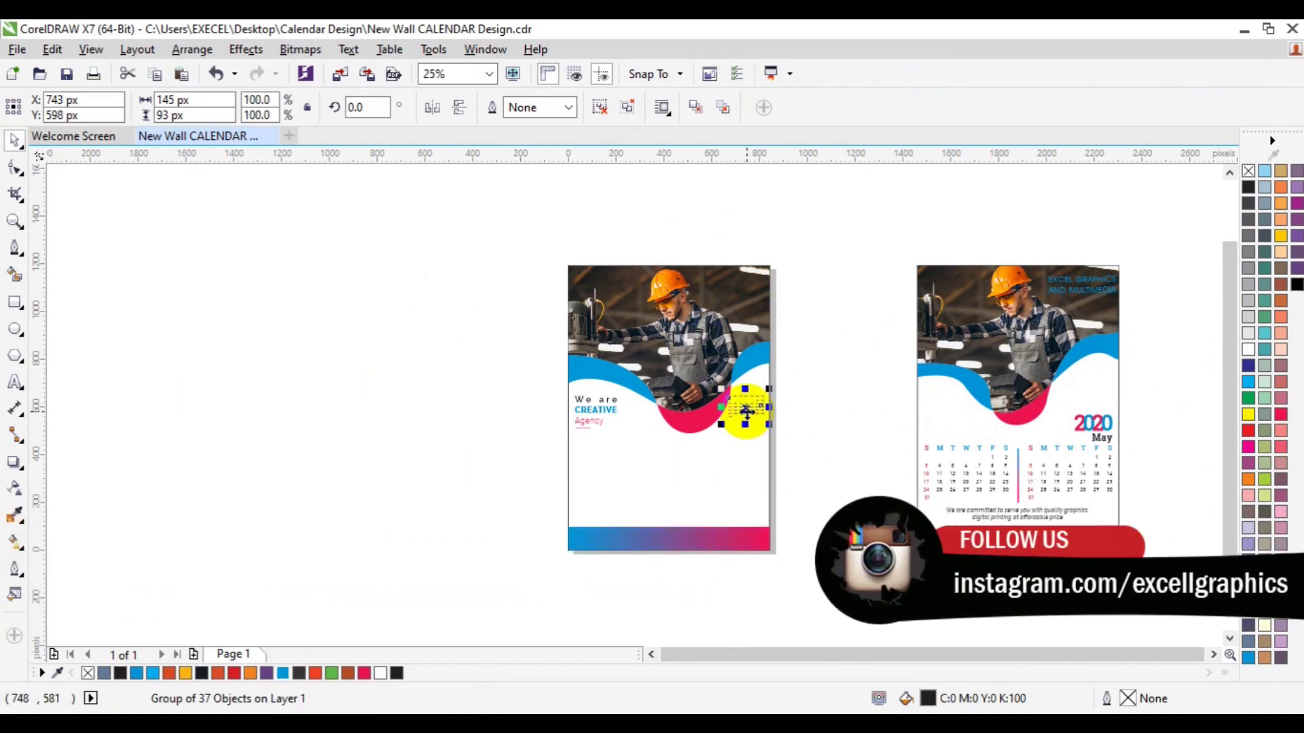
left_click(857, 402)
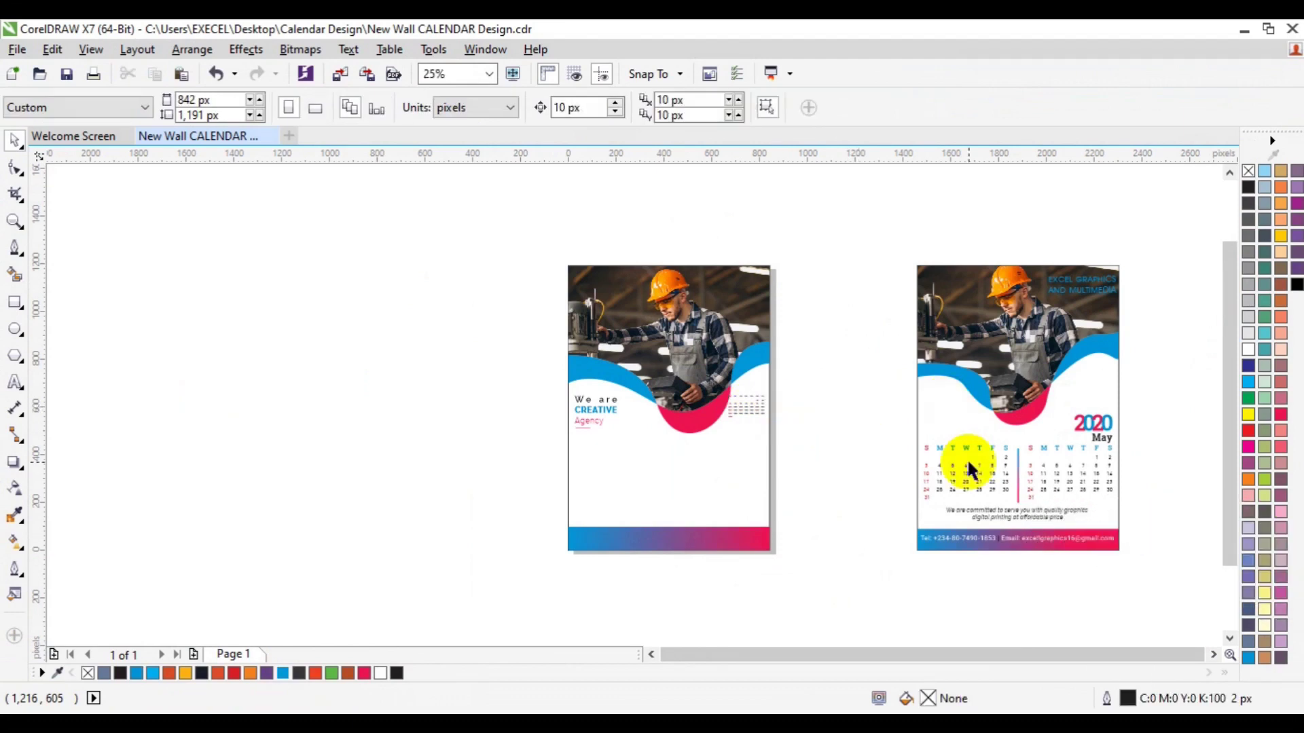
- Move the 2020 May heading, date grid and tagline onto the left page just above the footer
left_click_drag(1193, 398, 877, 533)
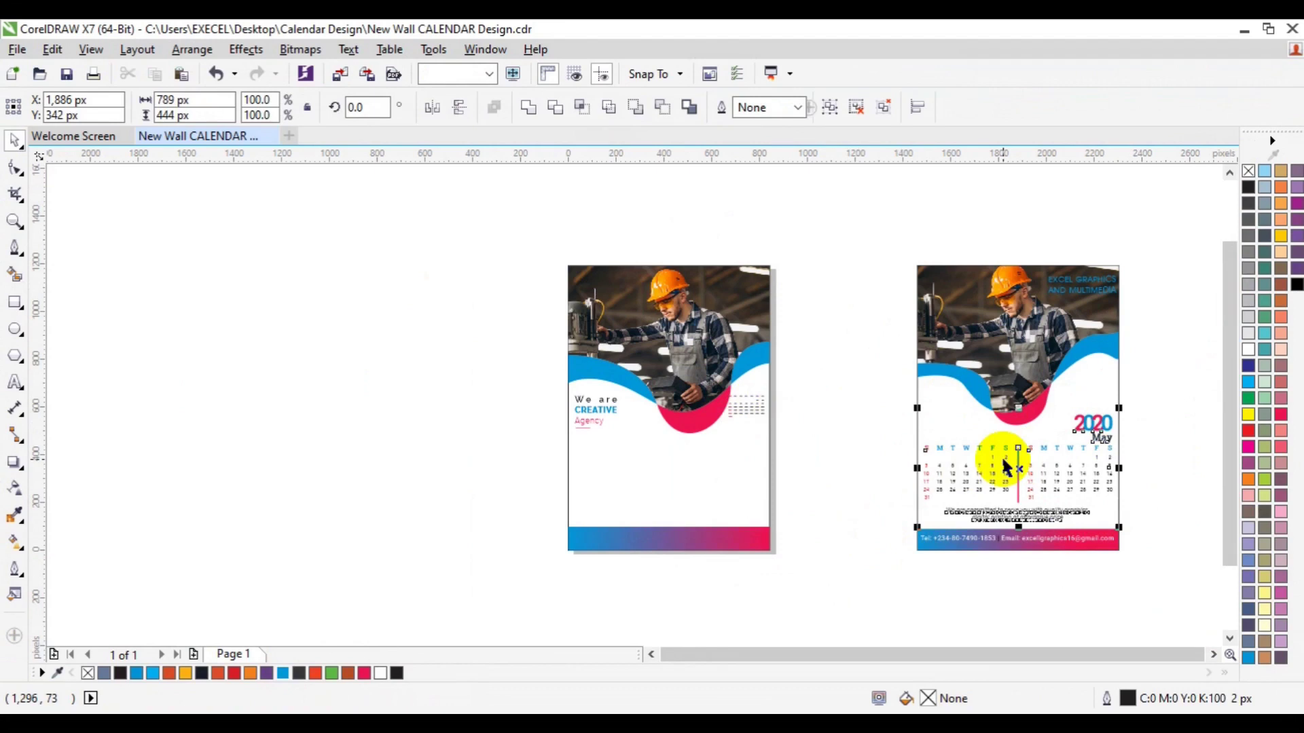
left_click_drag(1019, 469, 669, 491)
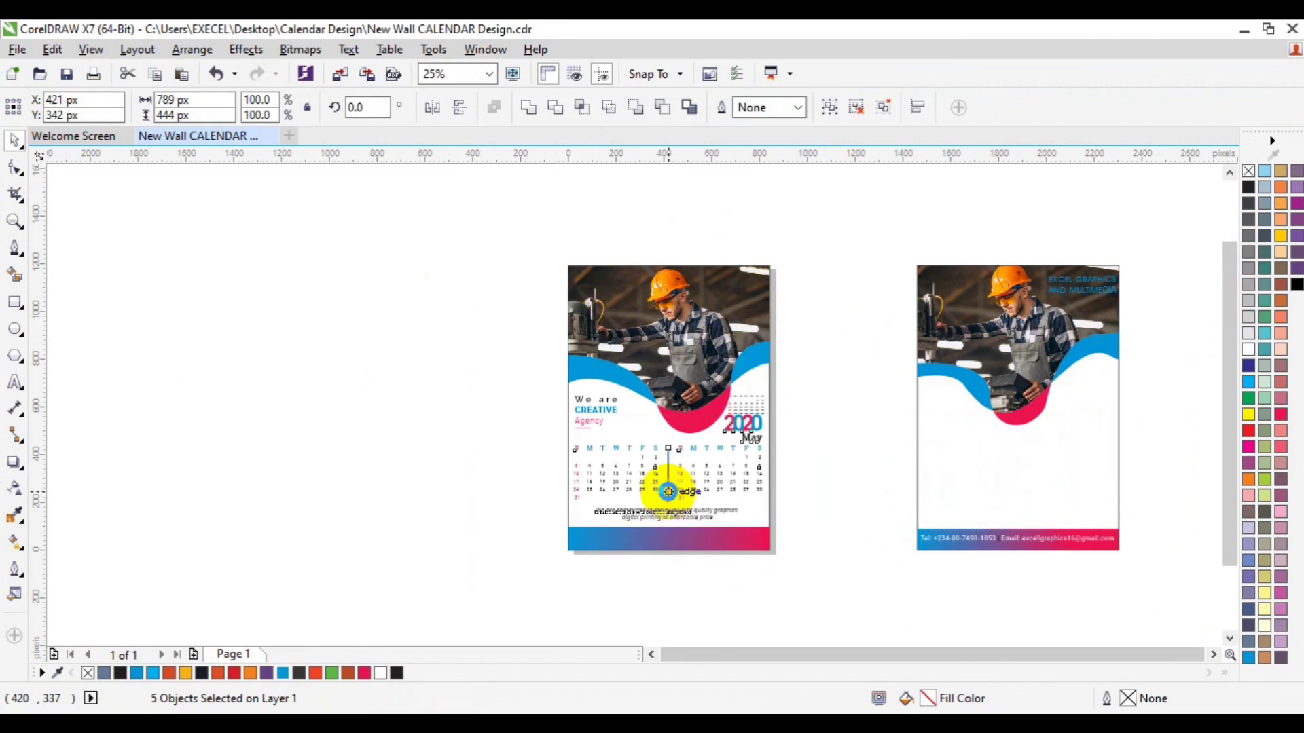
left_click(668, 491)
key("Down")
key("Down")
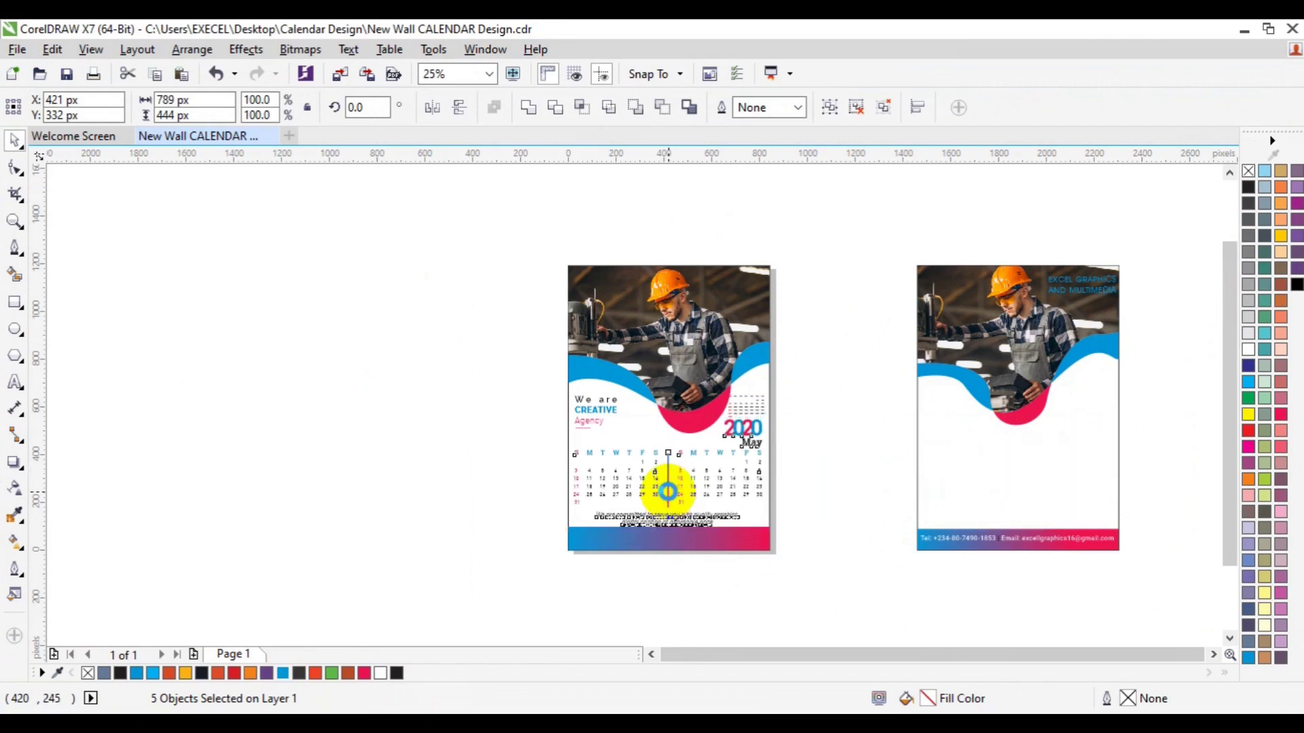
key("Down")
key("Down")
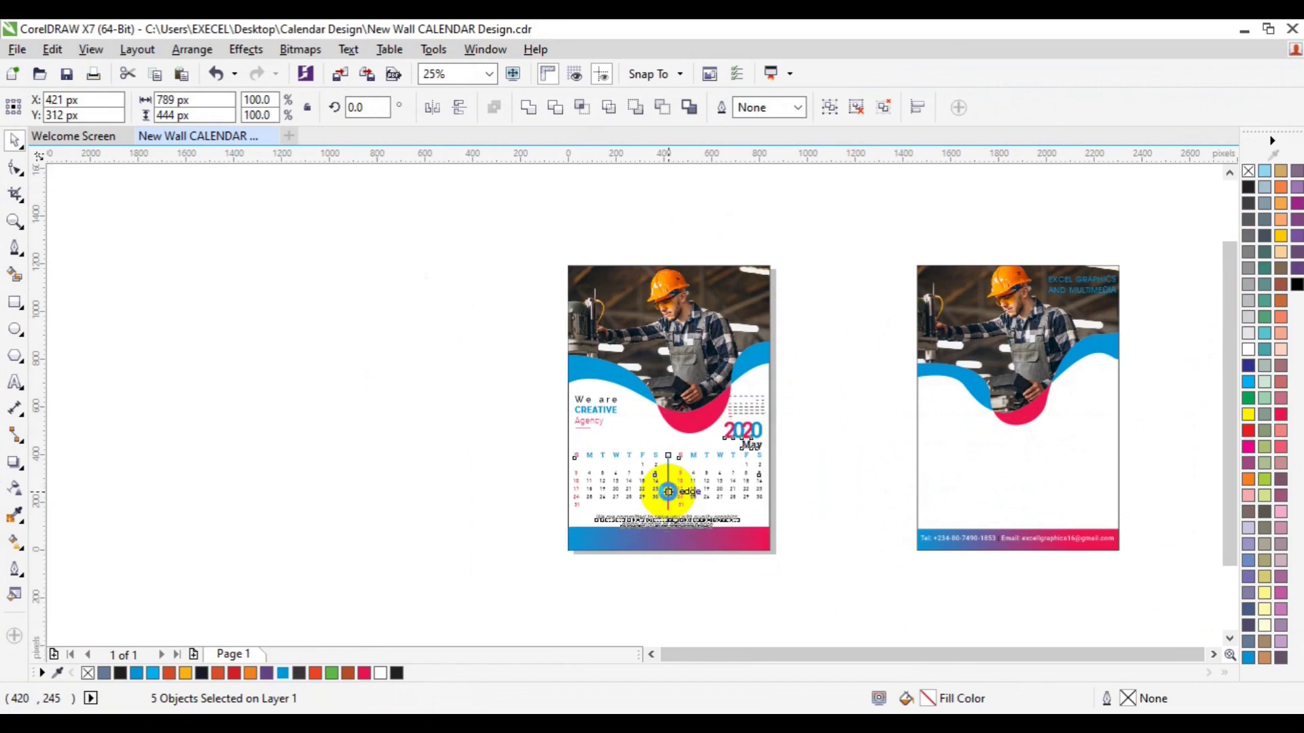
key("Up")
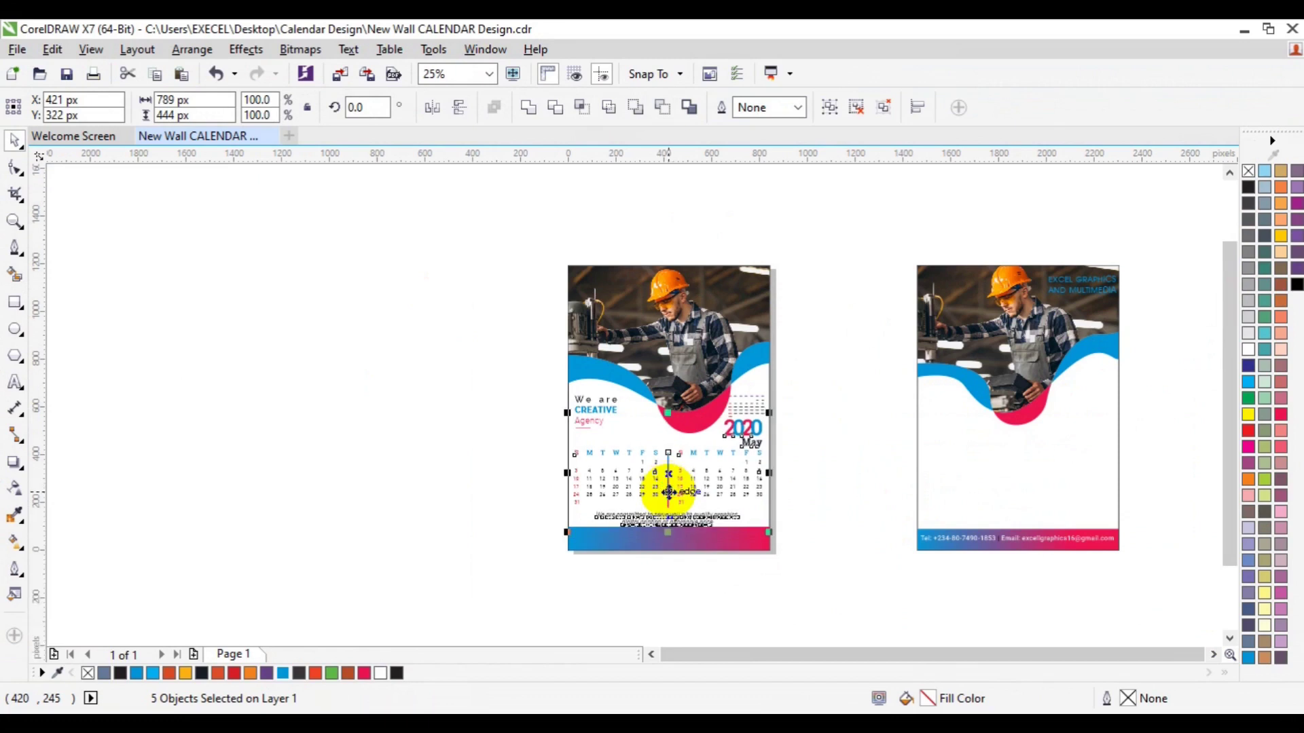
left_click(864, 480)
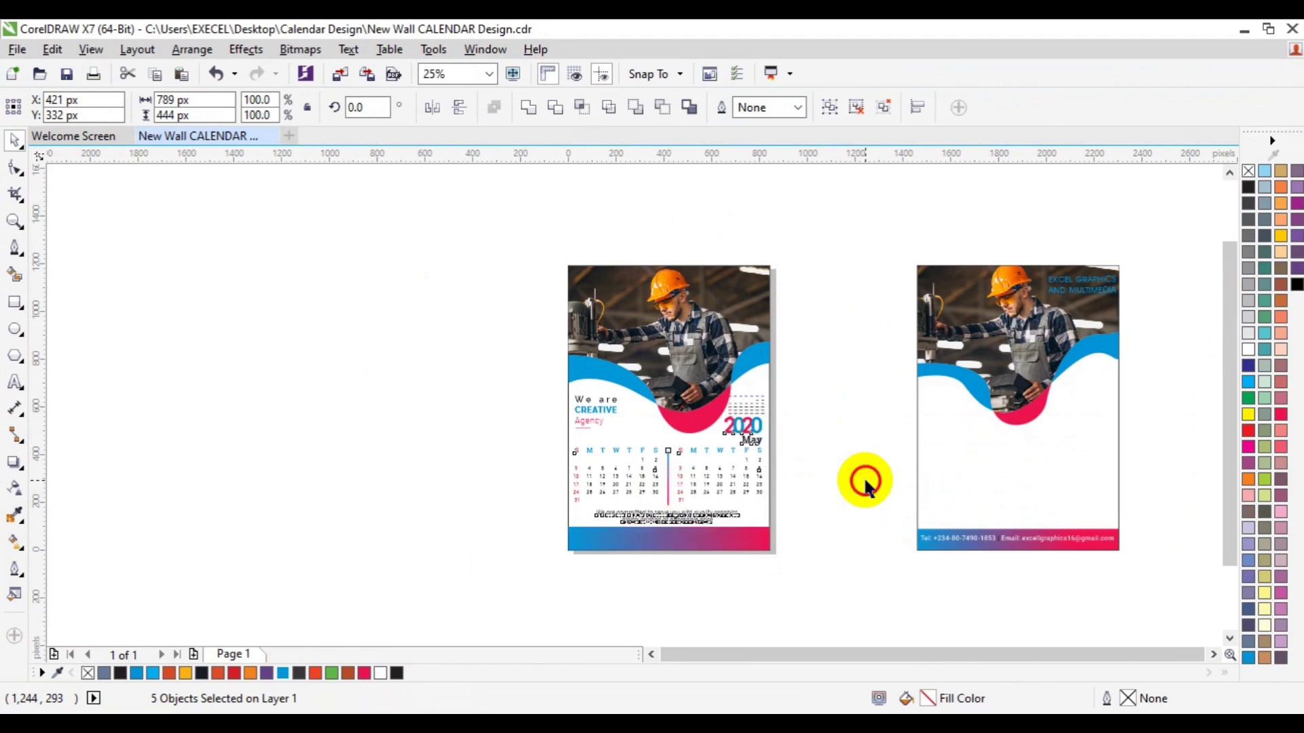
left_click(959, 536)
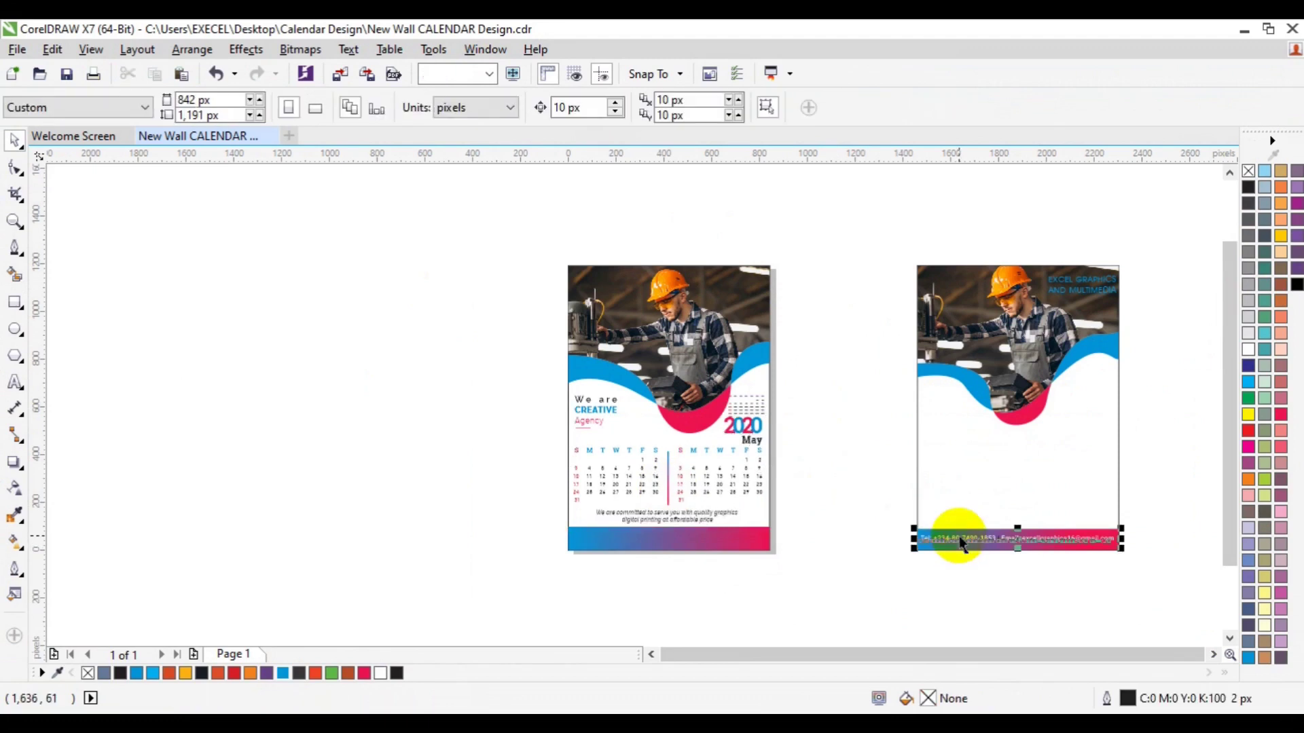
- Move the phone and e-mail line onto the left footer and set it To Front of Page
left_click_drag(958, 536, 608, 550)
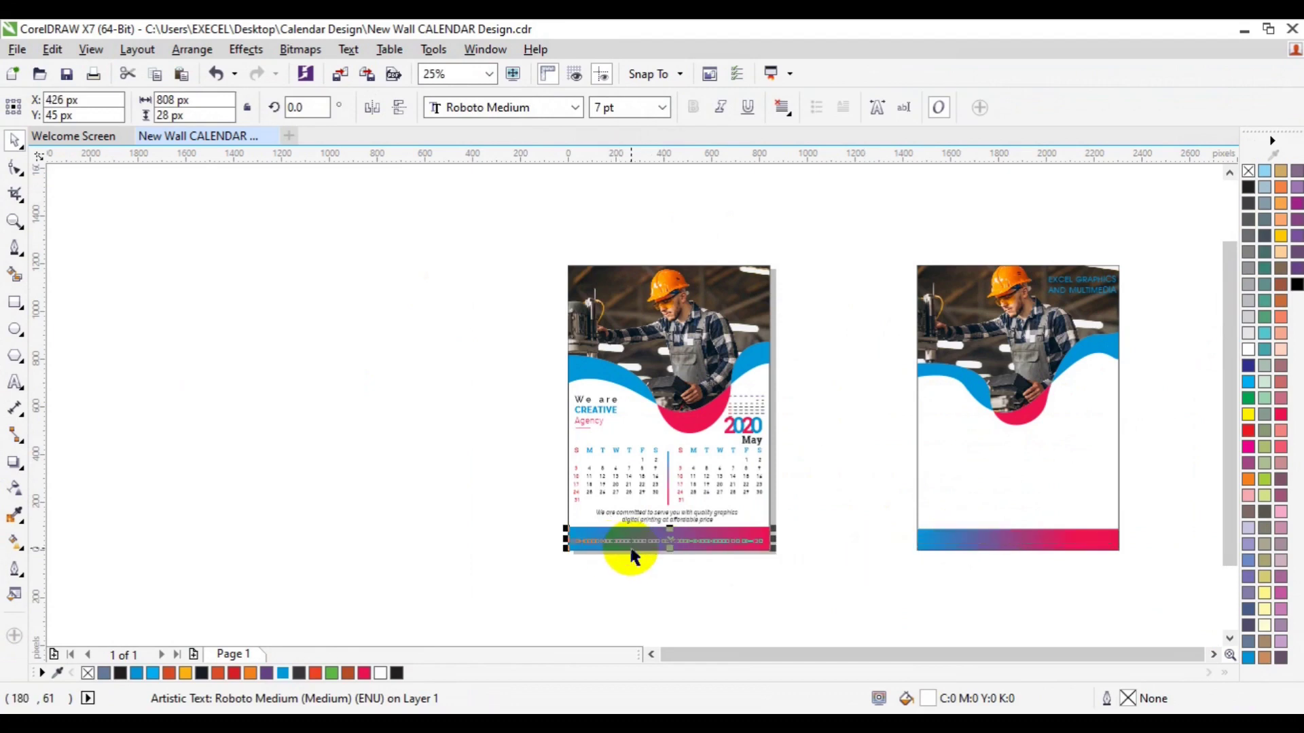
right_click(669, 539)
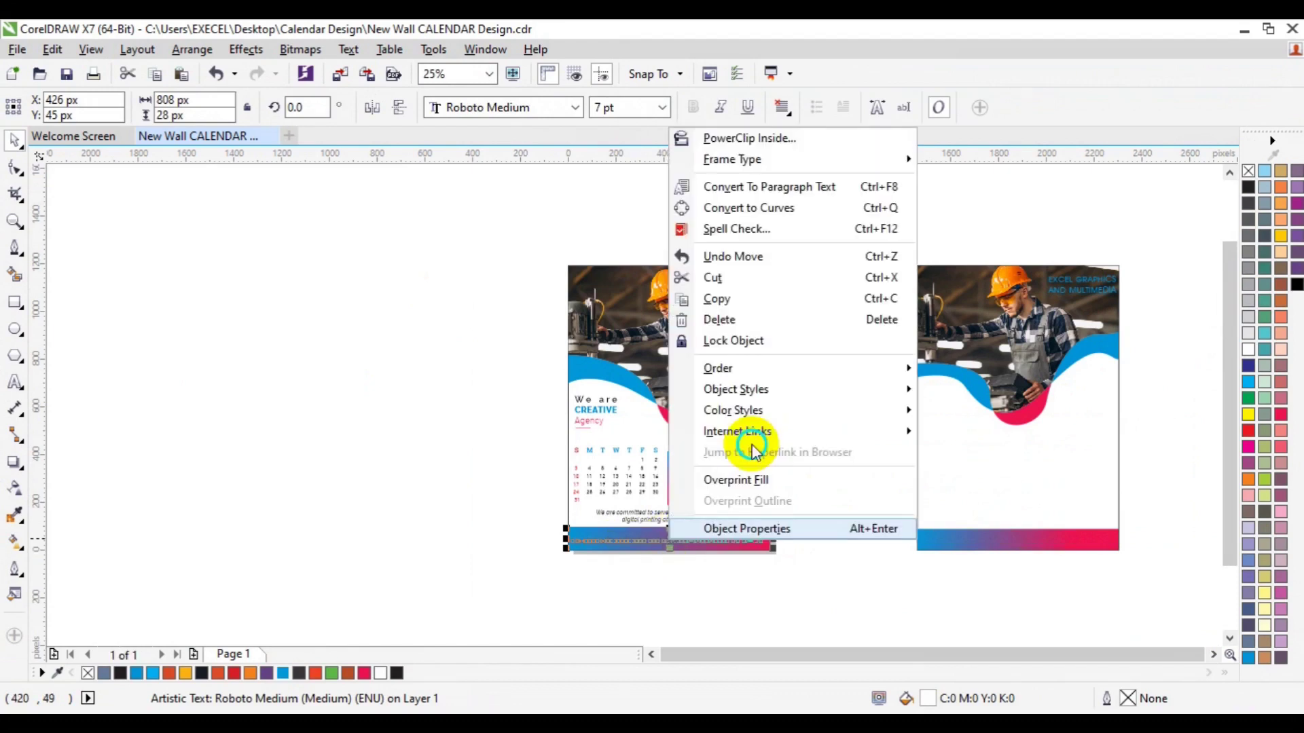
mouse_move(781, 374)
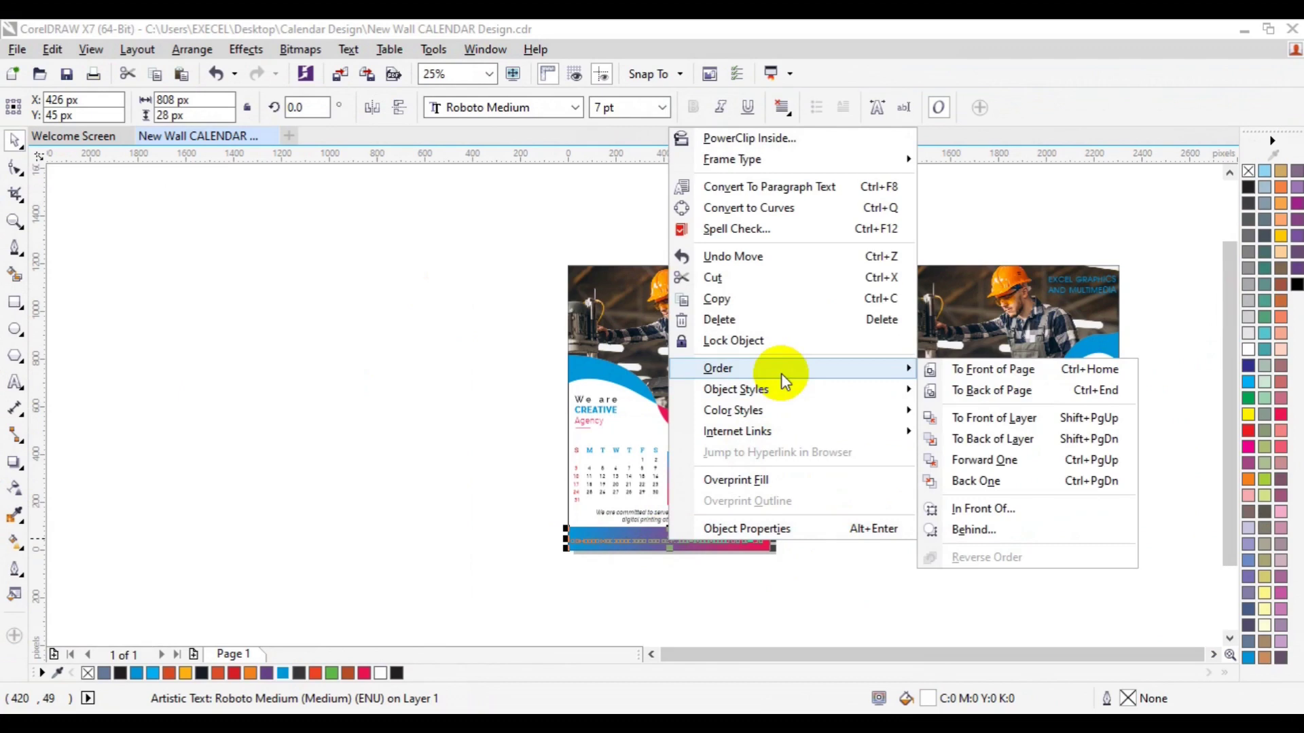
left_click(967, 372)
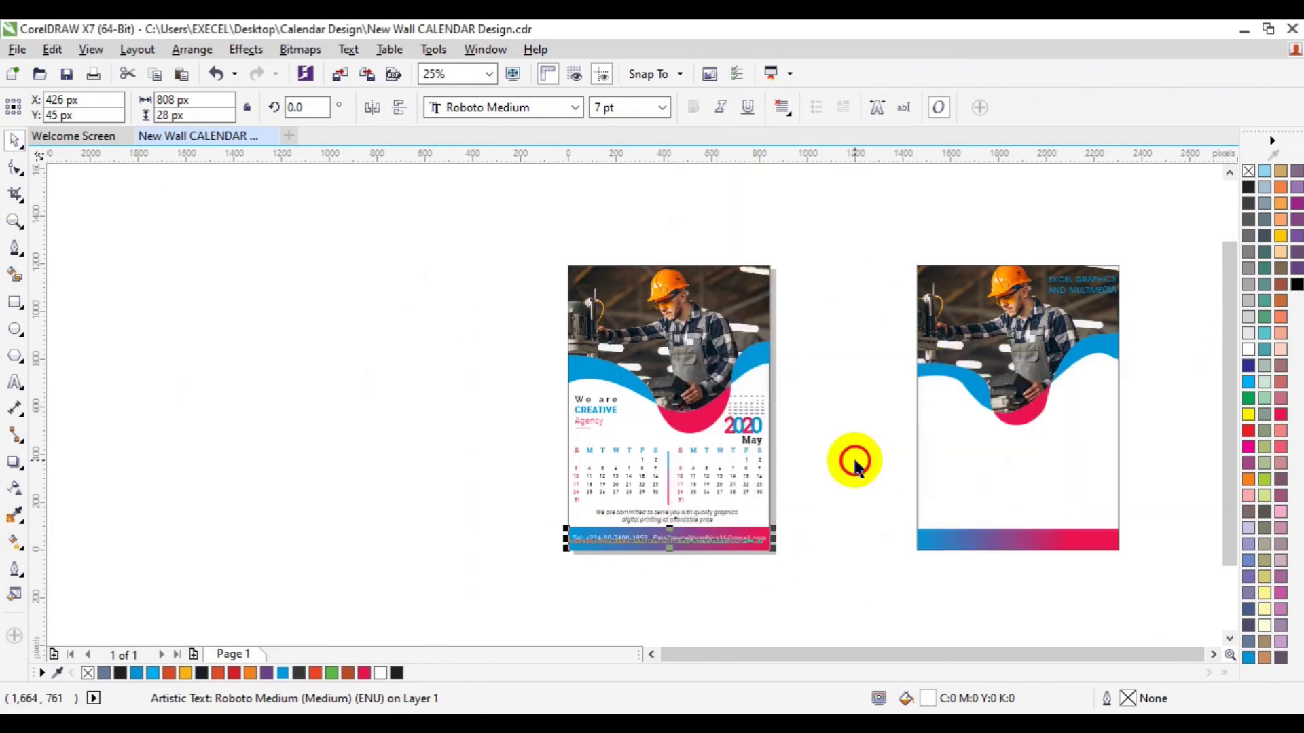
left_click(854, 462)
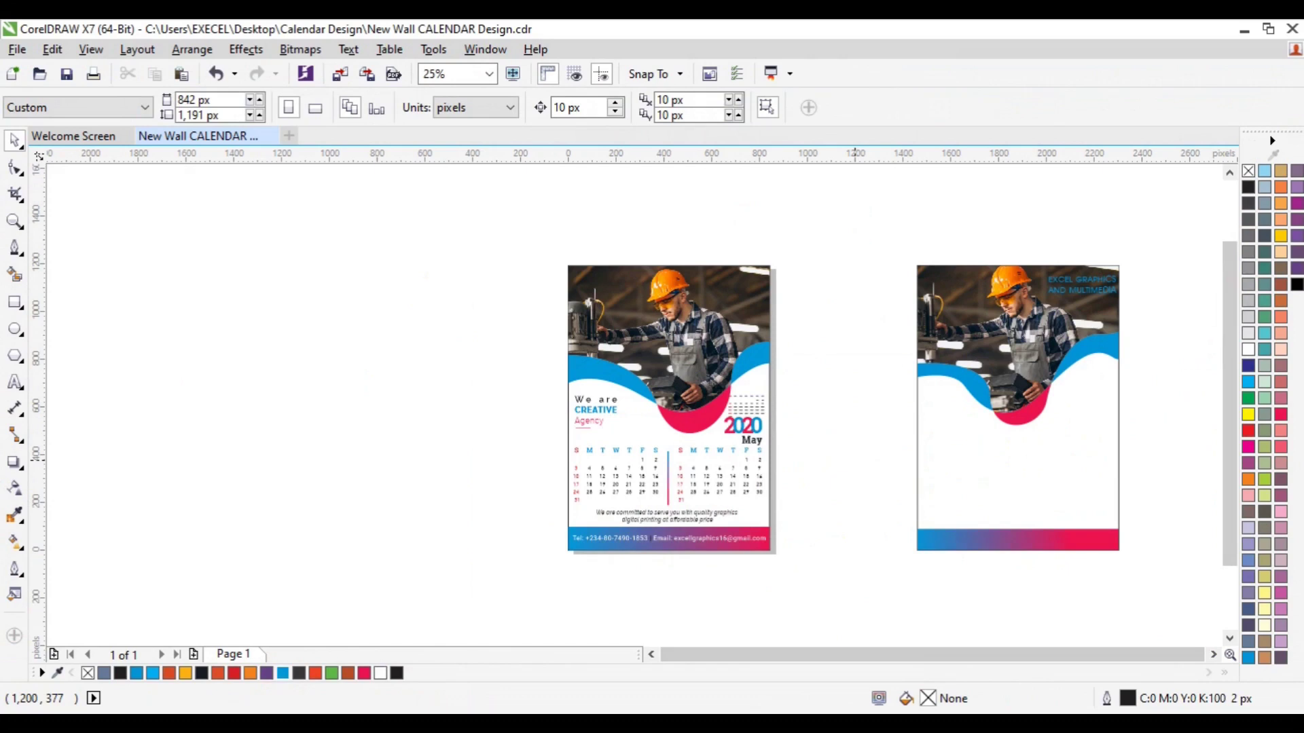
- Place the company name at the left page's top-right in front, then delete the leftover sample design
left_click(1093, 282)
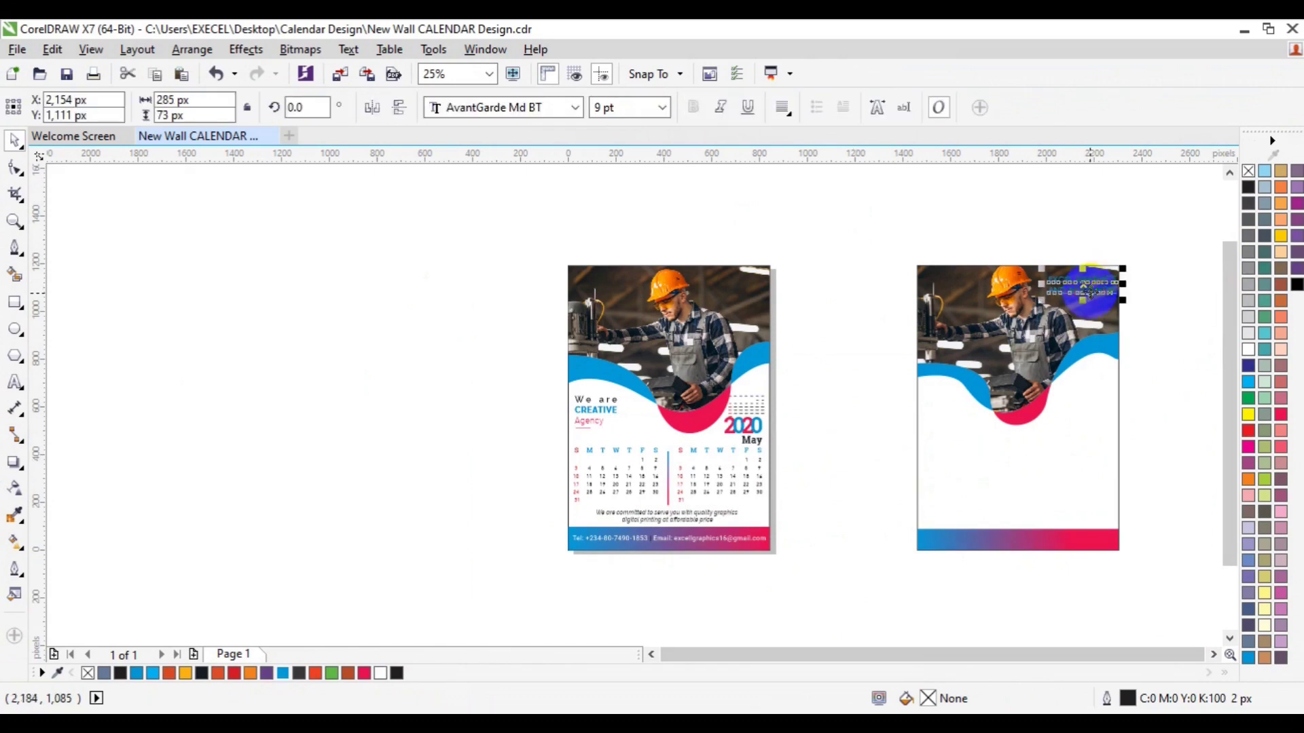
left_click_drag(1088, 291, 742, 291)
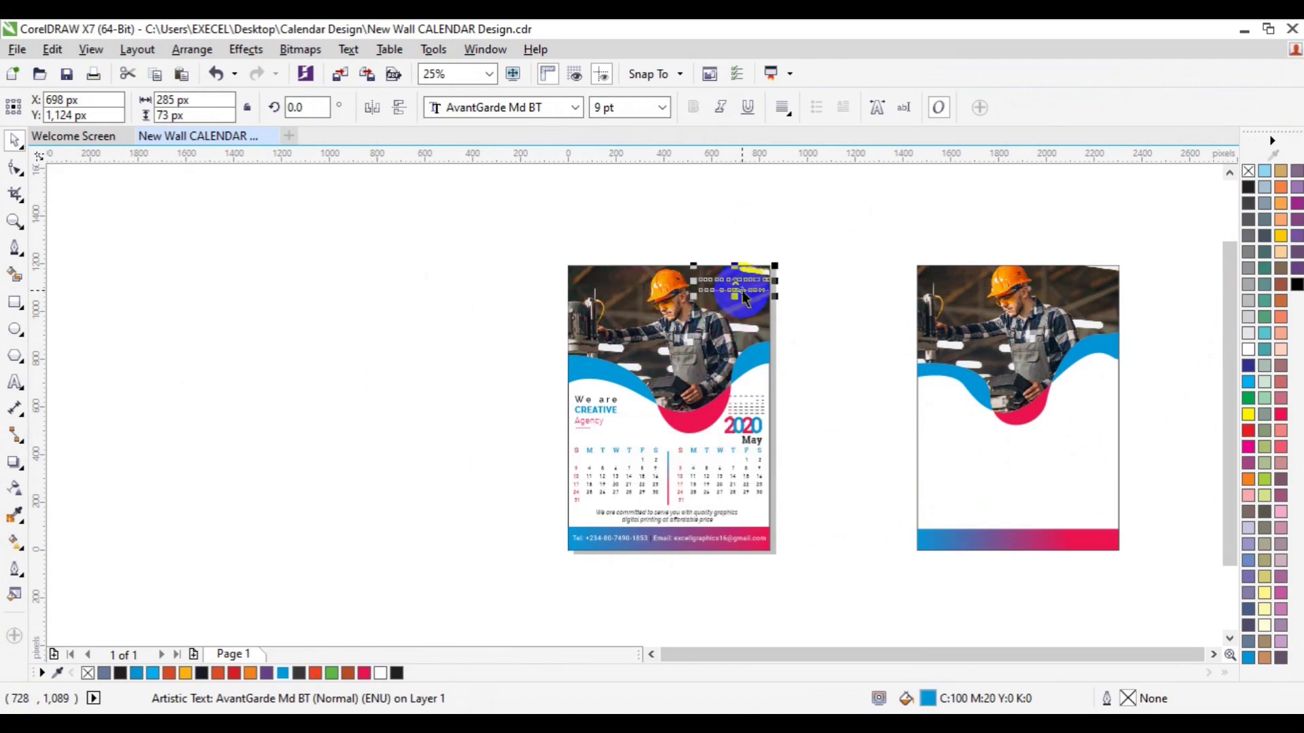
right_click(734, 288)
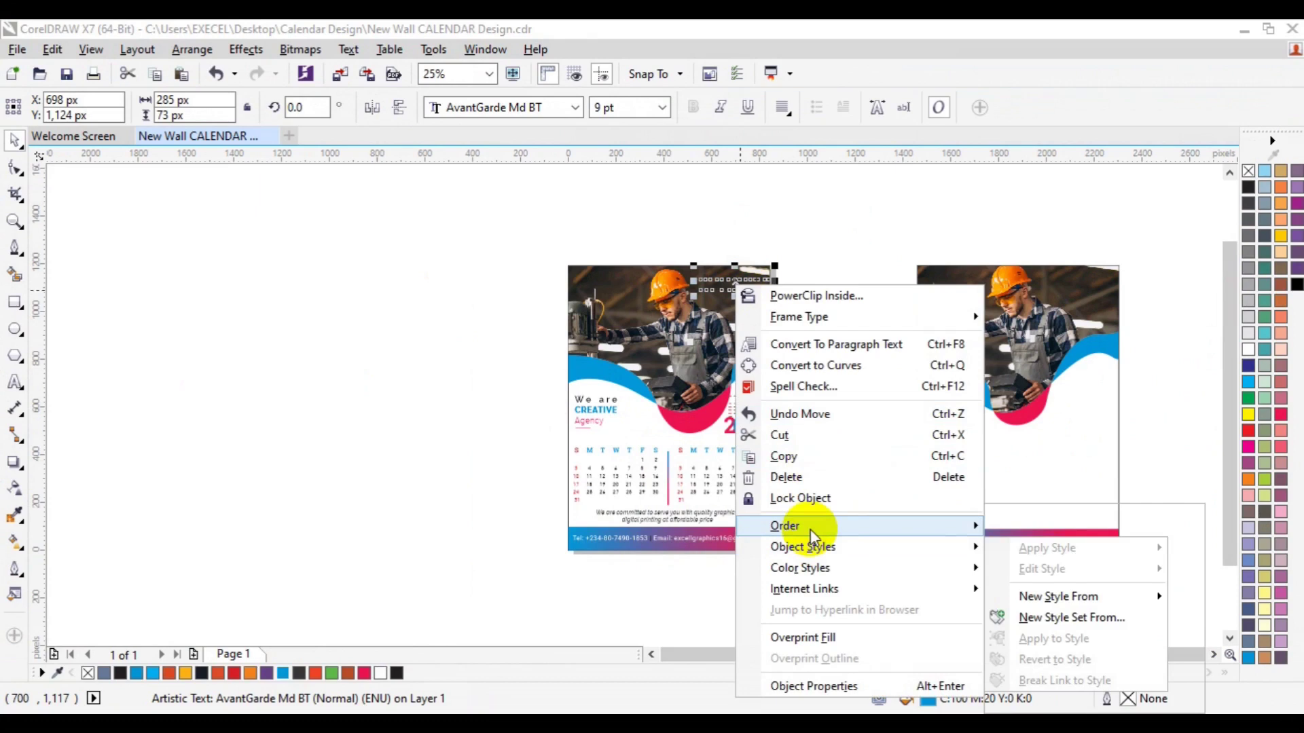
mouse_move(810, 528)
left_click(1023, 518)
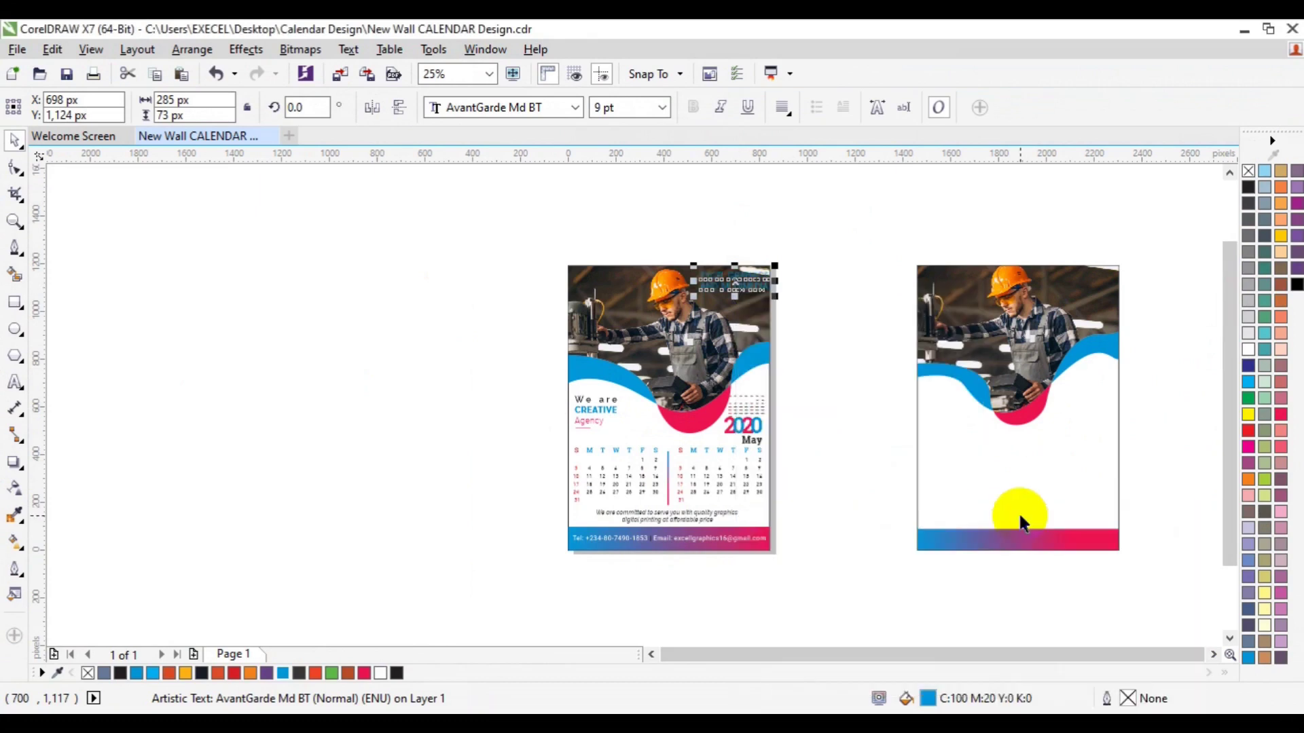
left_click_drag(858, 219, 1153, 555)
key("Delete")
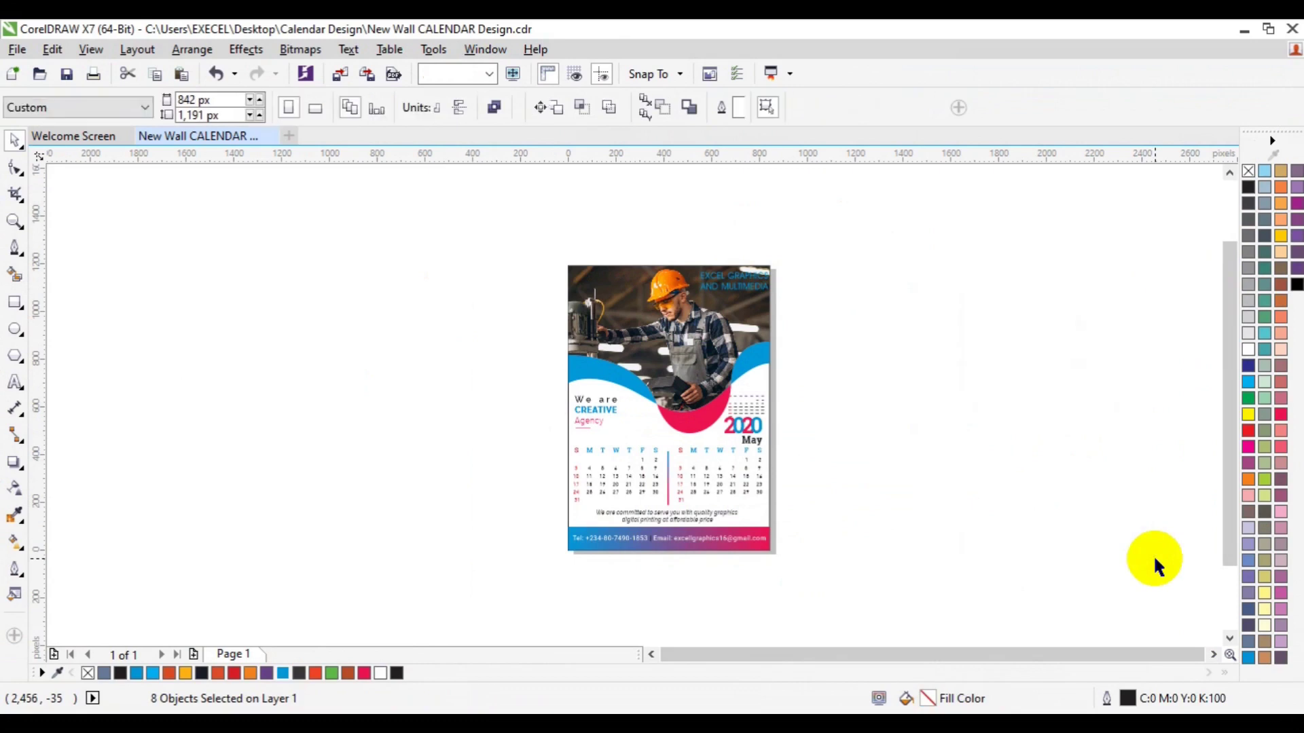